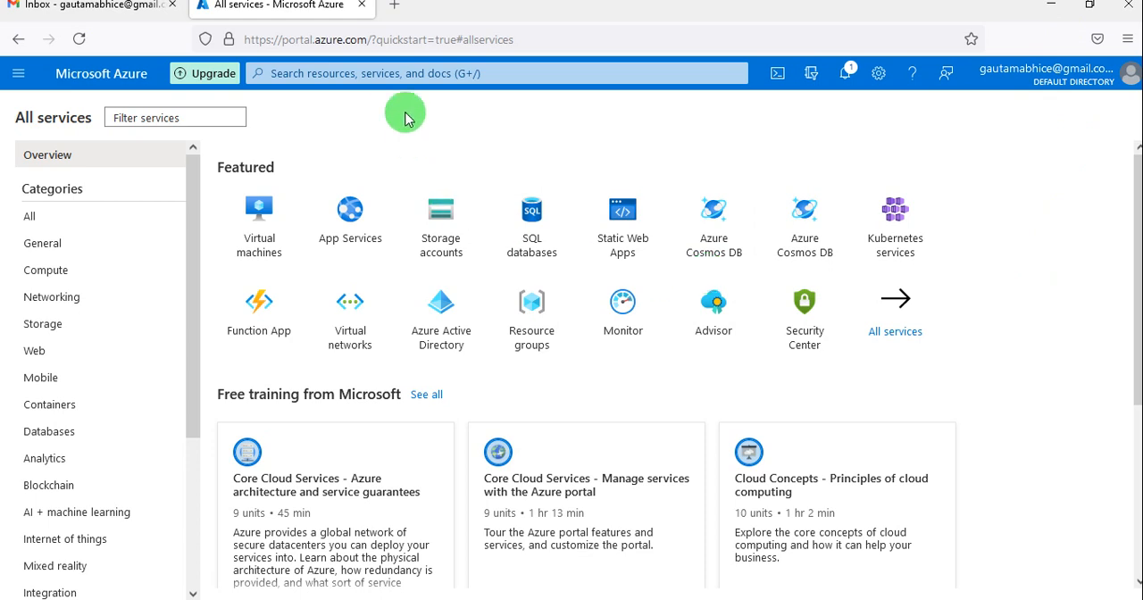
{"action": "left_click", "coordinate": [376, 73]}
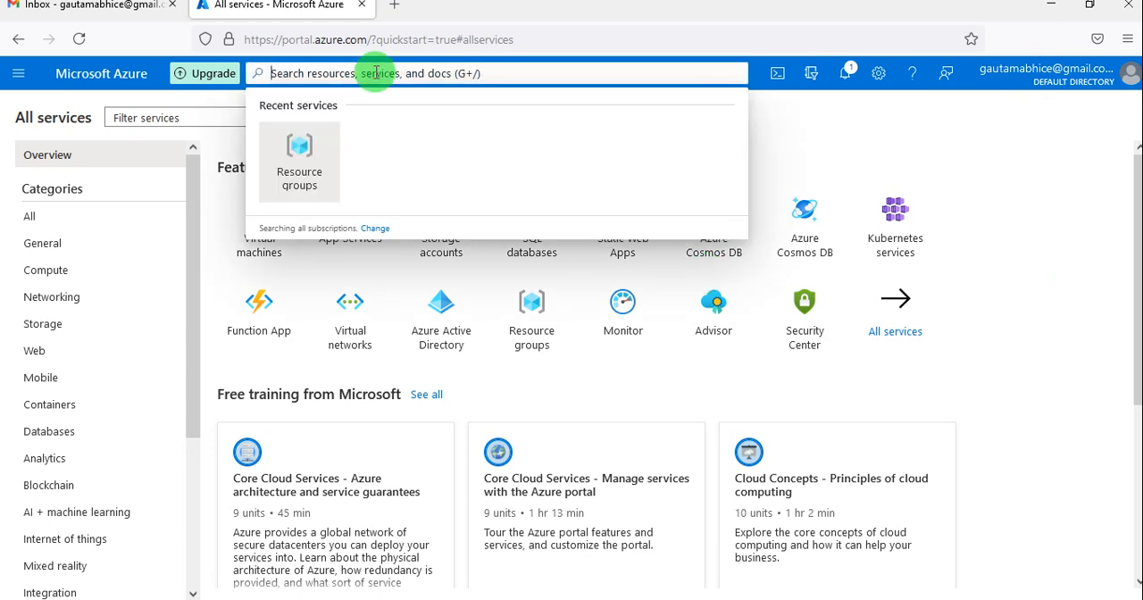
{"action": "type", "text": "vir"}
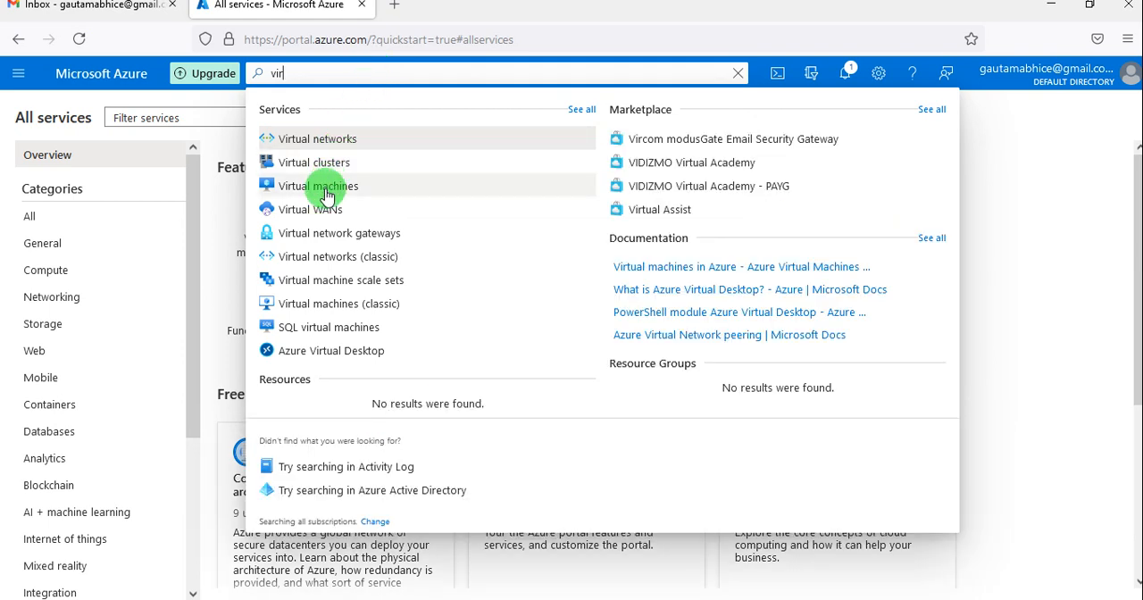
Open the Virtual machines service and start creating a new virtual machine without a preset configuration.
{"action": "left_click", "coordinate": [15, 73]}
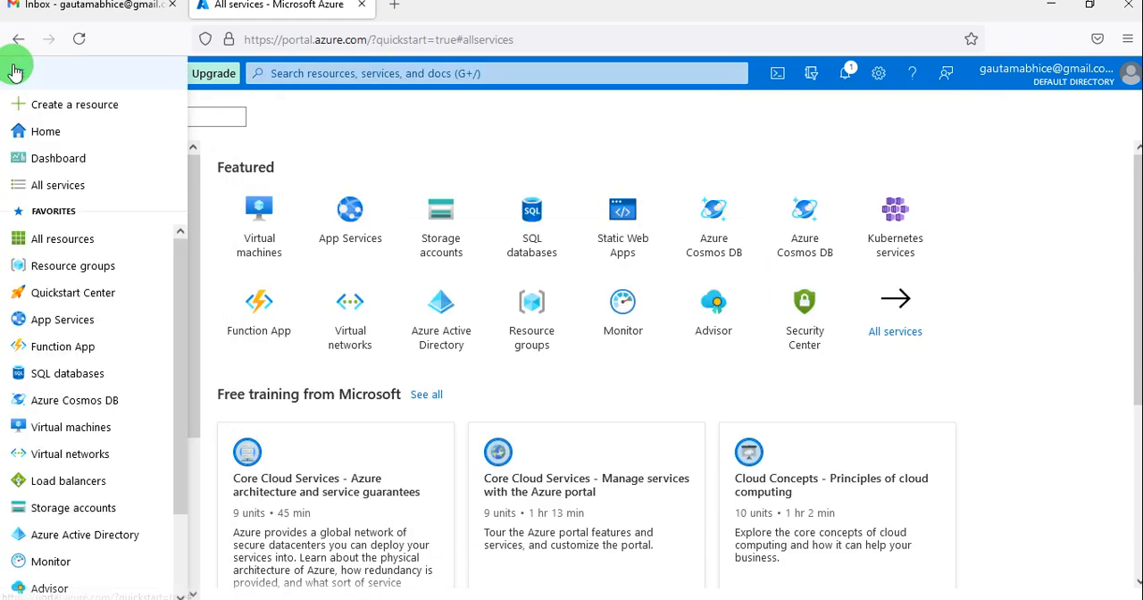
{"action": "left_click", "coordinate": [78, 430]}
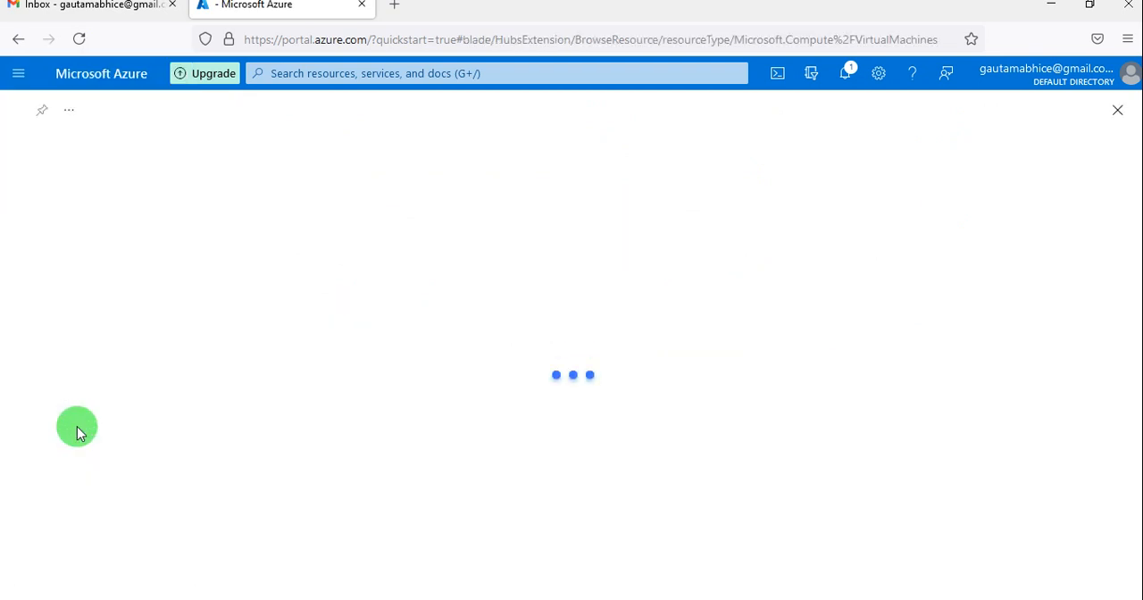
{"action": "left_click", "coordinate": [18, 74]}
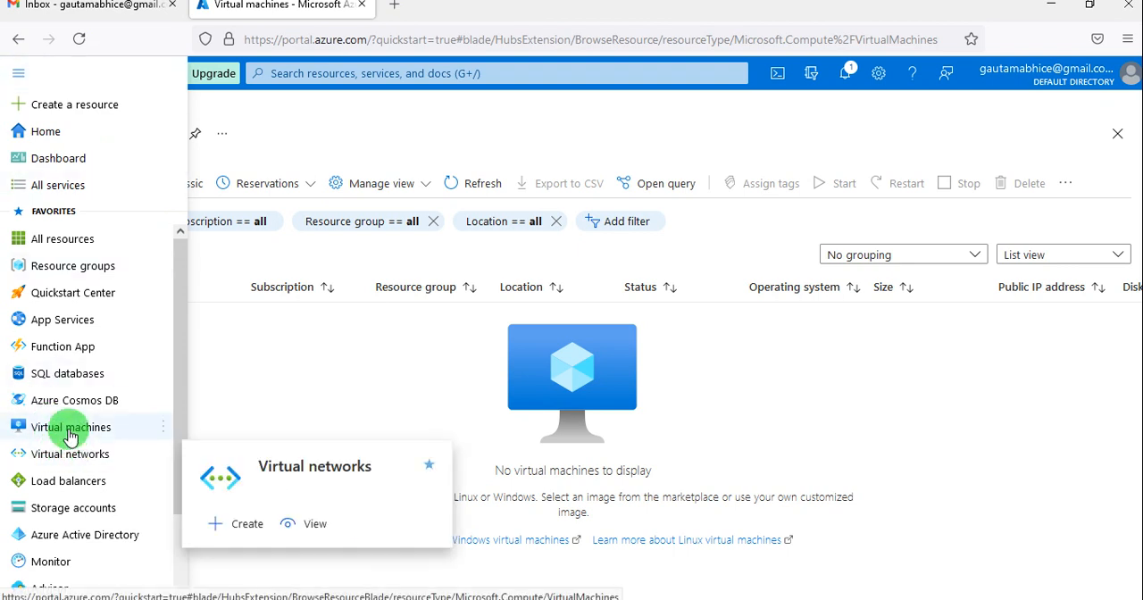
{"action": "mouse_move", "coordinate": [66, 429]}
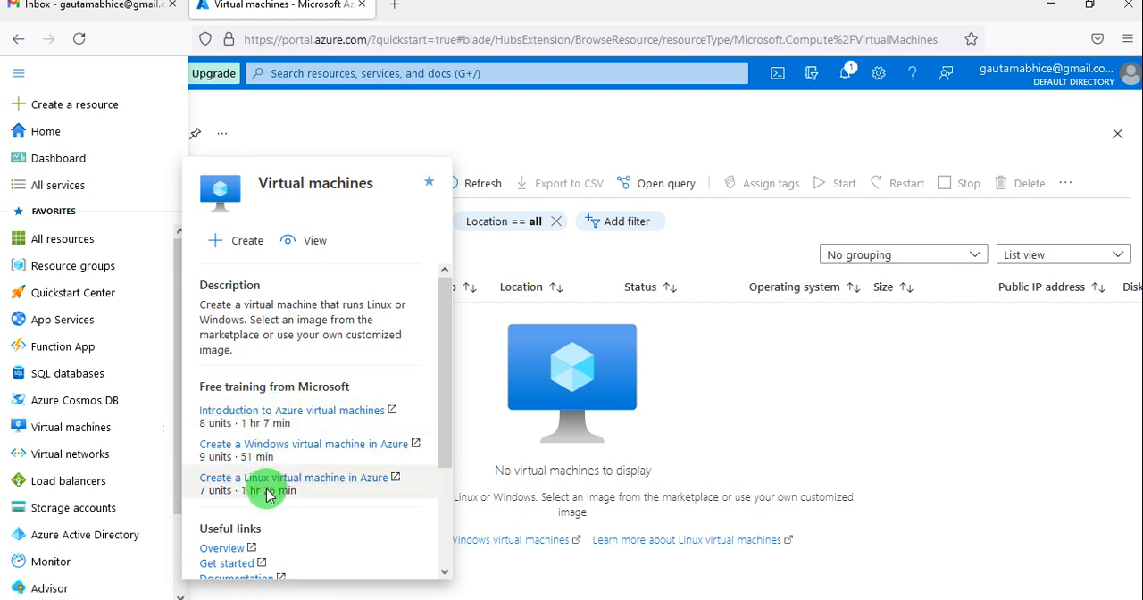
{"action": "left_click", "coordinate": [240, 246]}
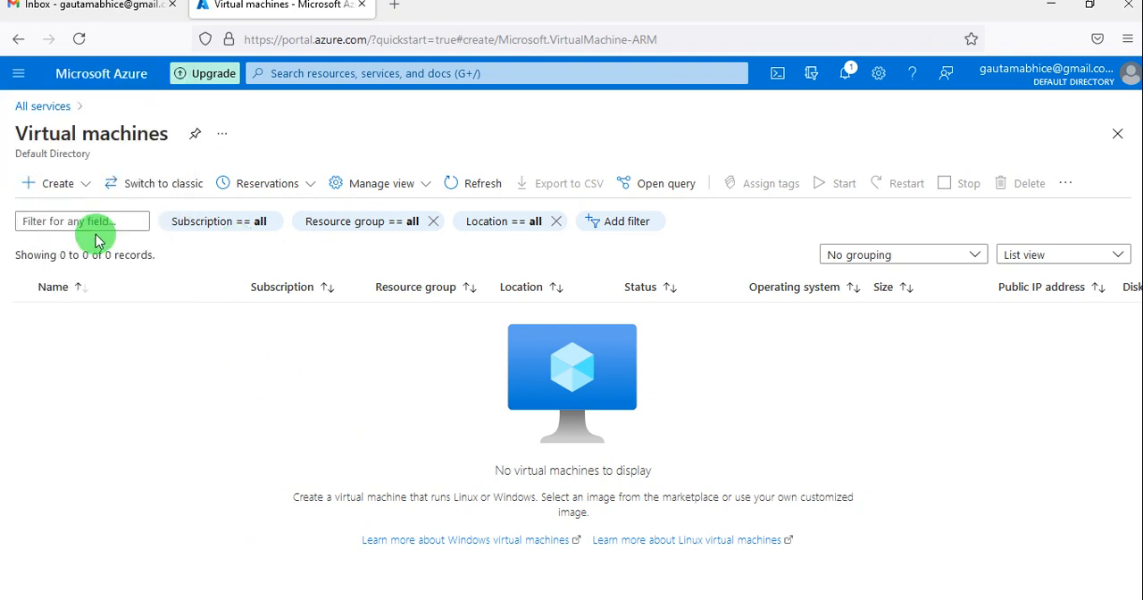
{"action": "left_click", "coordinate": [58, 186]}
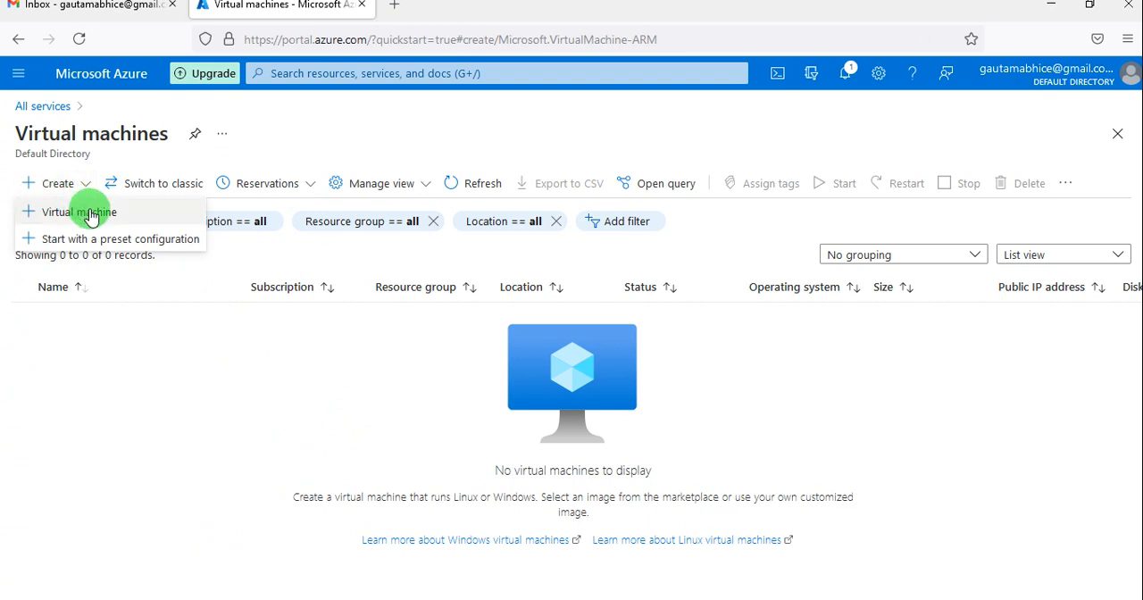
{"action": "left_click", "coordinate": [89, 213]}
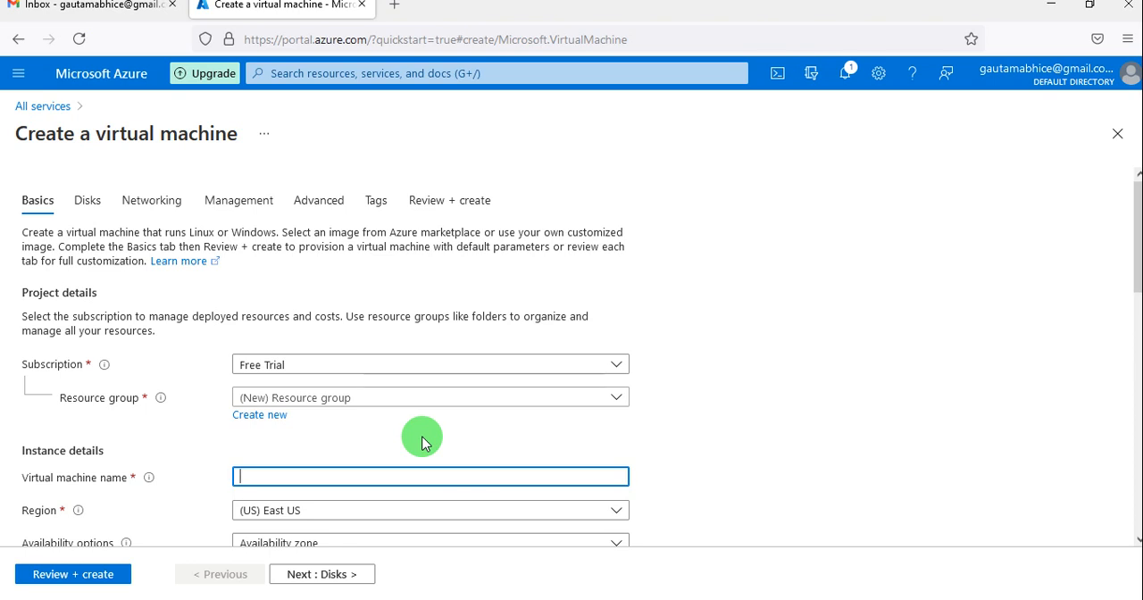
Review the basic settings in the virtual machine creation form, from project details to inbound port rules, and check the subscription choices.
{"action": "scroll", "coordinate": [422, 444], "scroll_direction": "down", "scroll_amount": 2}
{"action": "scroll", "coordinate": [423, 443], "scroll_direction": "down", "scroll_amount": 3}
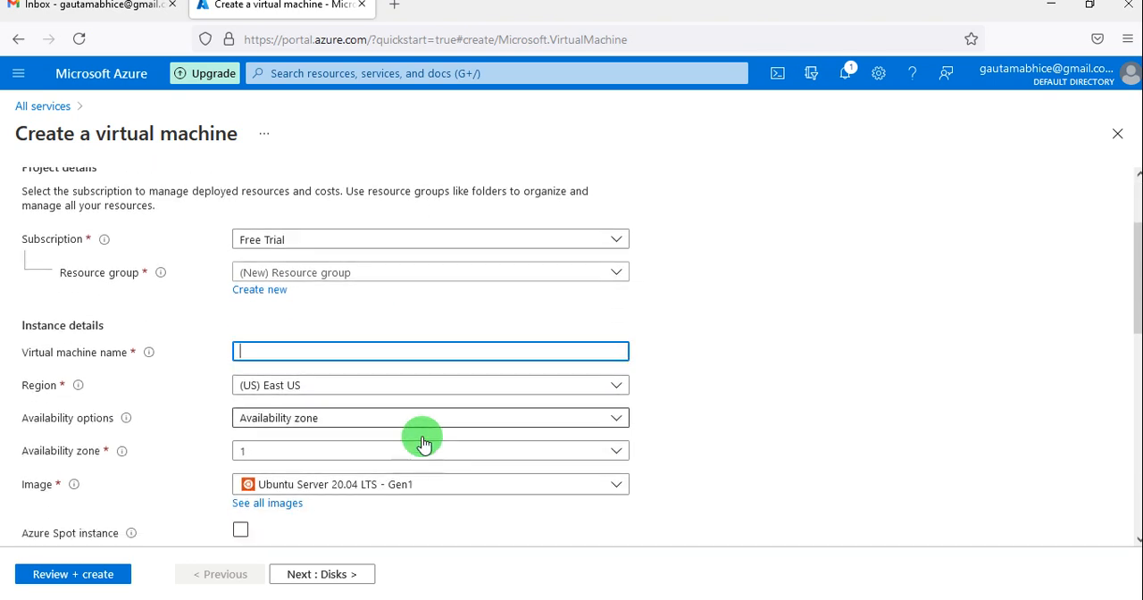
{"action": "scroll", "coordinate": [423, 444], "scroll_direction": "down", "scroll_amount": 7}
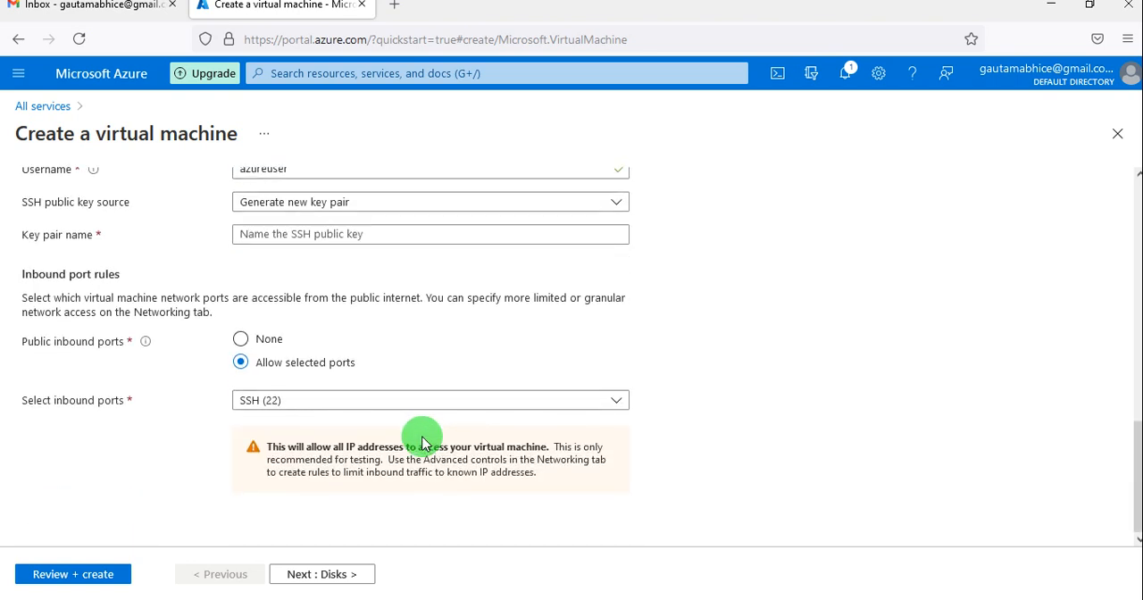
{"action": "scroll", "coordinate": [422, 438], "scroll_direction": "up", "scroll_amount": 12}
{"action": "left_click", "coordinate": [422, 437]}
{"action": "scroll", "coordinate": [422, 444], "scroll_direction": "up", "scroll_amount": 1}
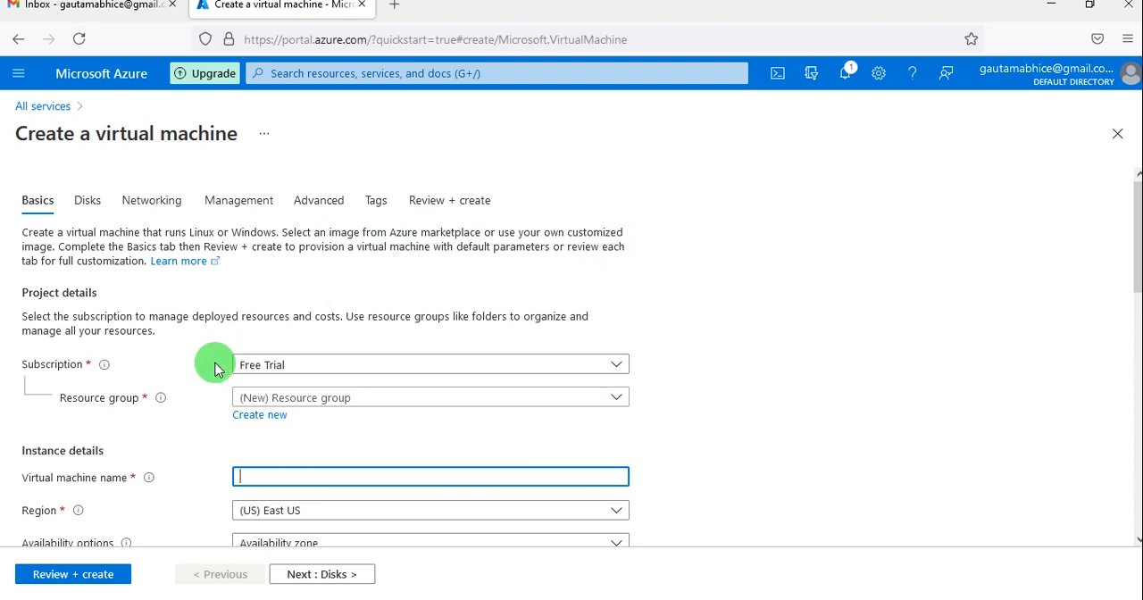
{"action": "scroll", "coordinate": [219, 364], "scroll_direction": "down", "scroll_amount": 1}
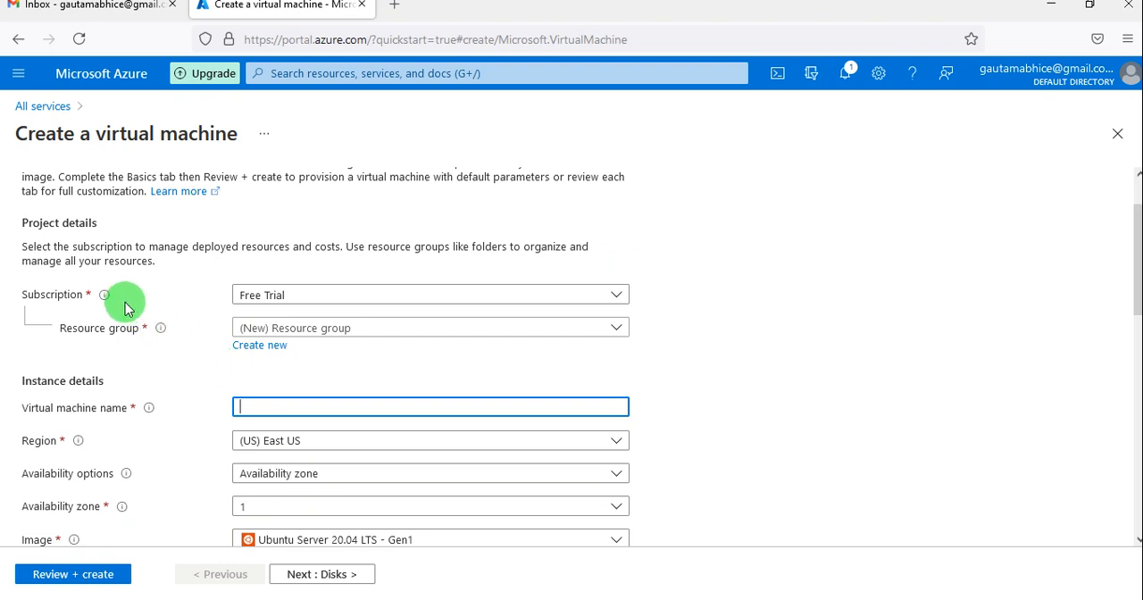
{"action": "left_click", "coordinate": [364, 299]}
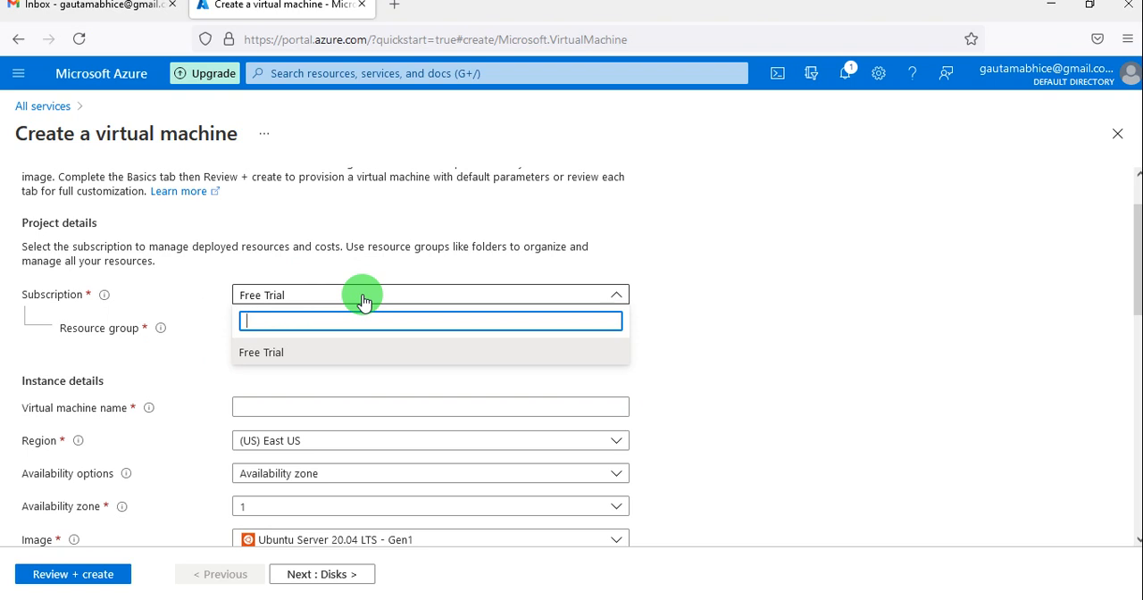
{"action": "left_click", "coordinate": [363, 299]}
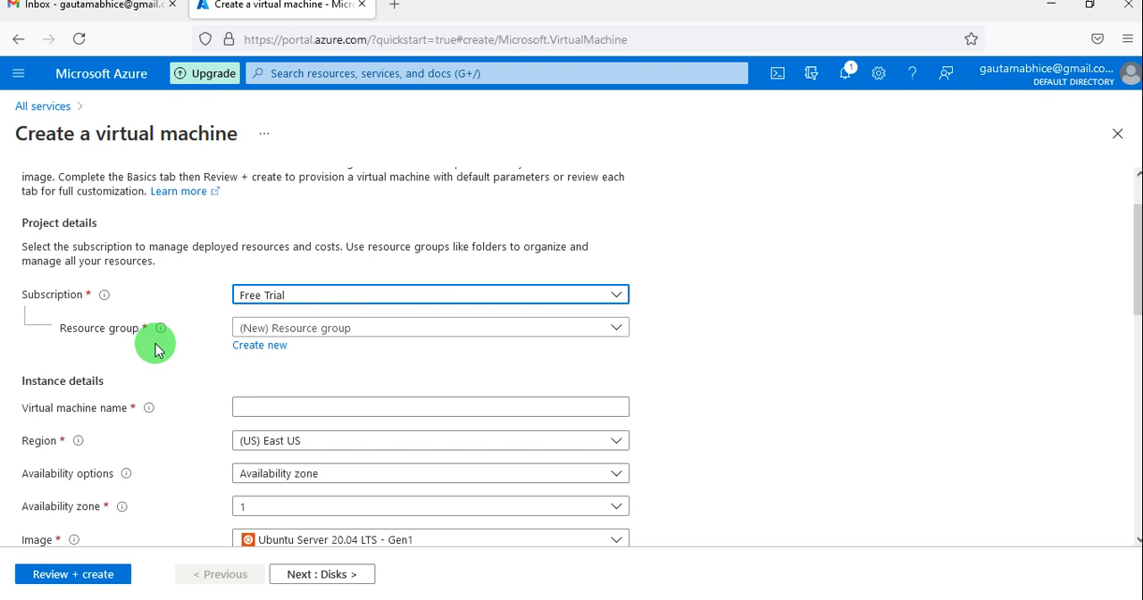
{"action": "scroll", "coordinate": [258, 384], "scroll_direction": "down", "scroll_amount": 1}
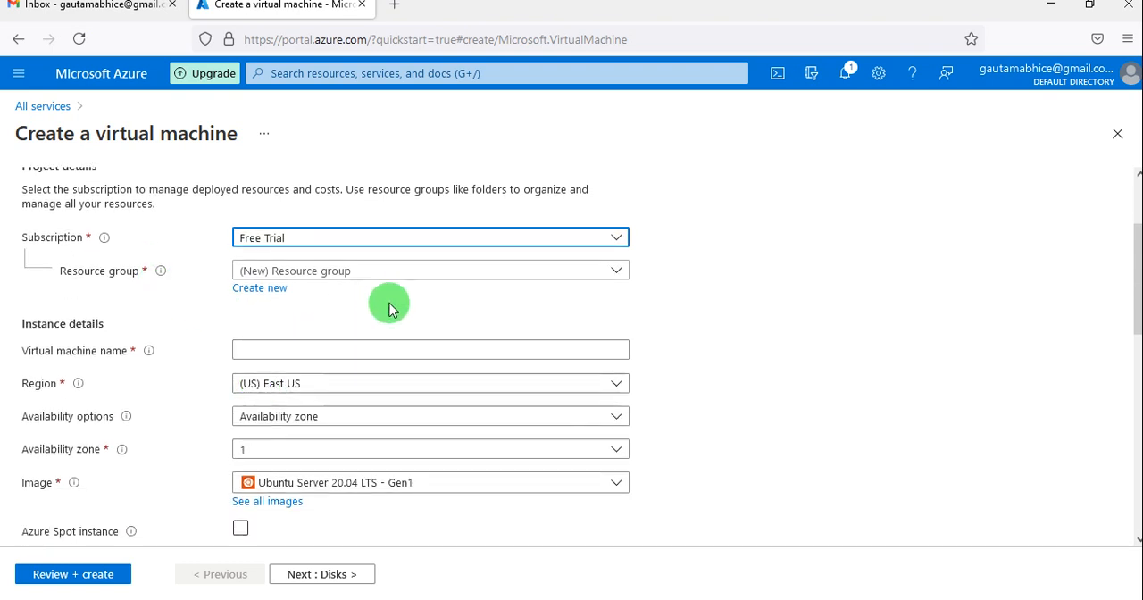
{"action": "left_click", "coordinate": [435, 273]}
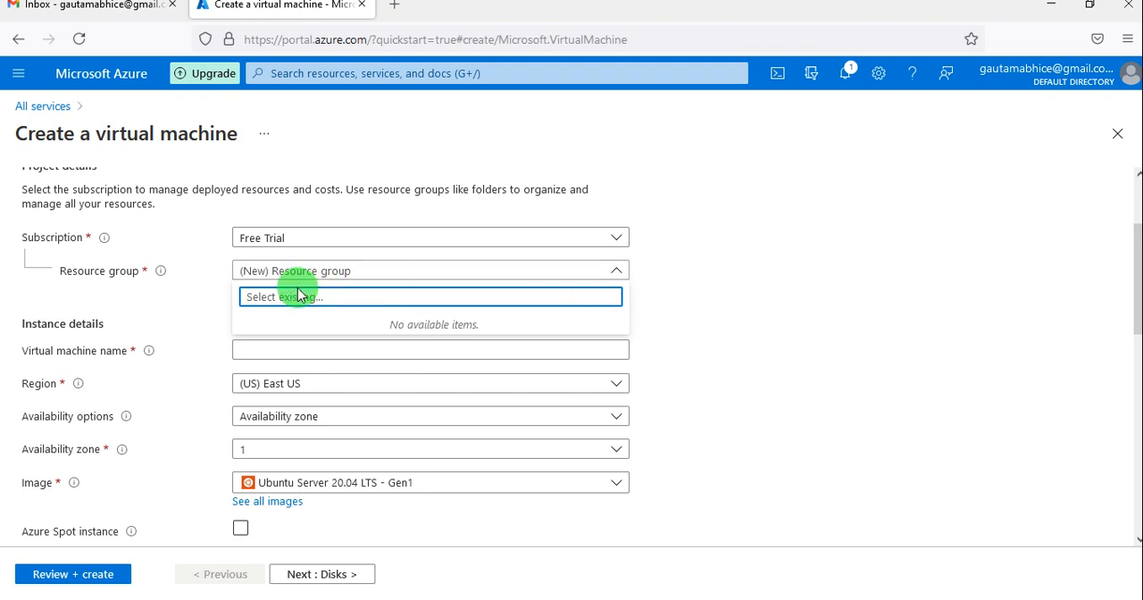
{"action": "left_click", "coordinate": [434, 273]}
{"action": "left_click", "coordinate": [266, 293]}
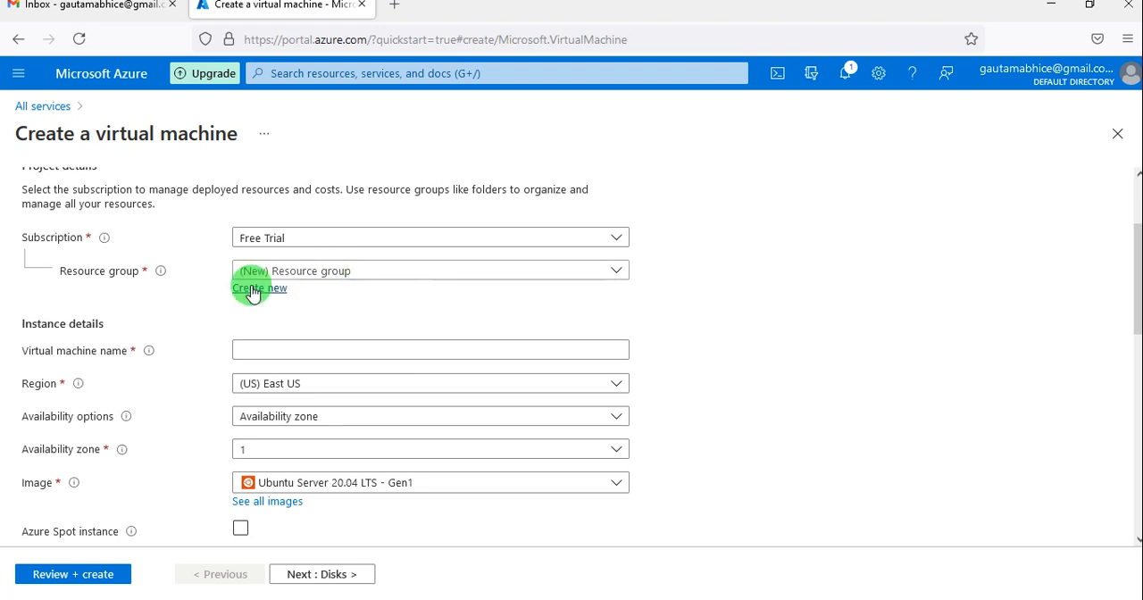
{"action": "left_click", "coordinate": [251, 291]}
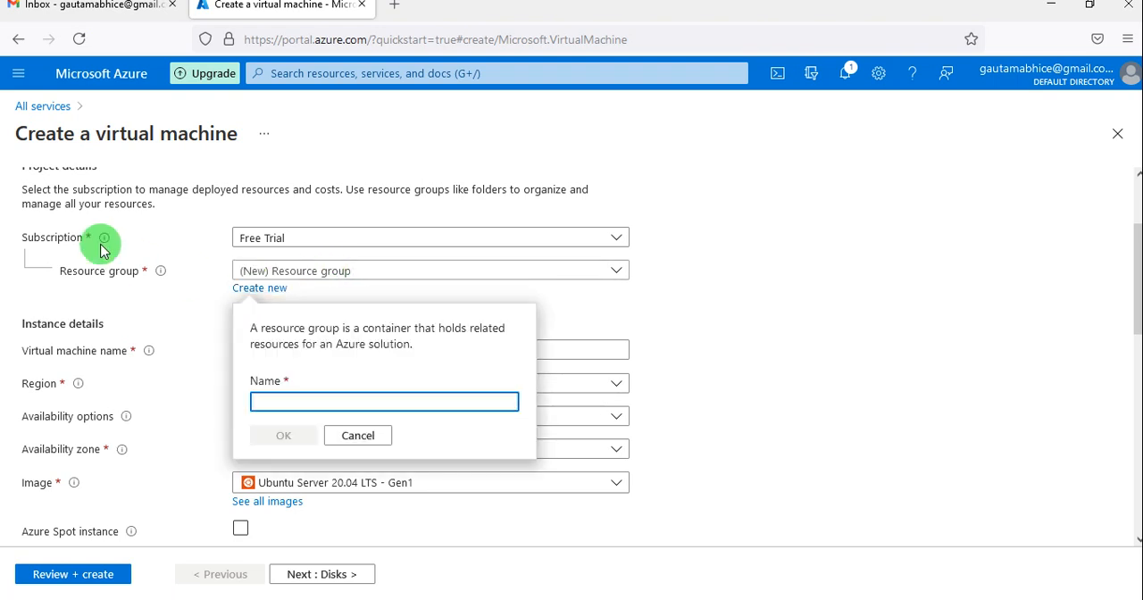
{"action": "left_click", "coordinate": [21, 76]}
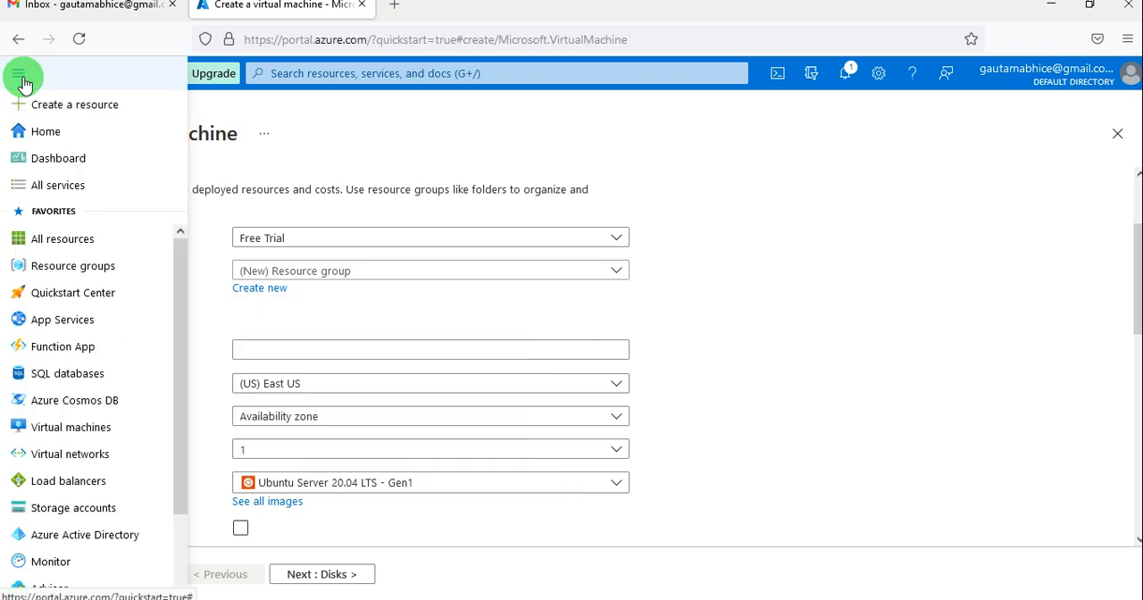
{"action": "left_click", "coordinate": [208, 172]}
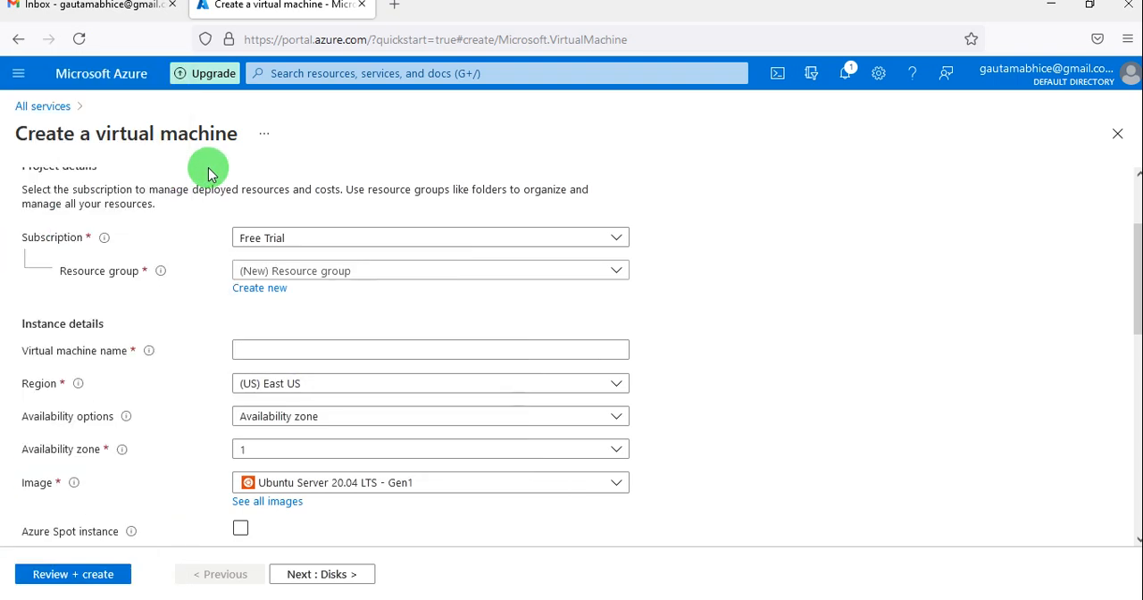
Create a new resource group named TrailAB for the virtual machine.
{"action": "left_click", "coordinate": [262, 291]}
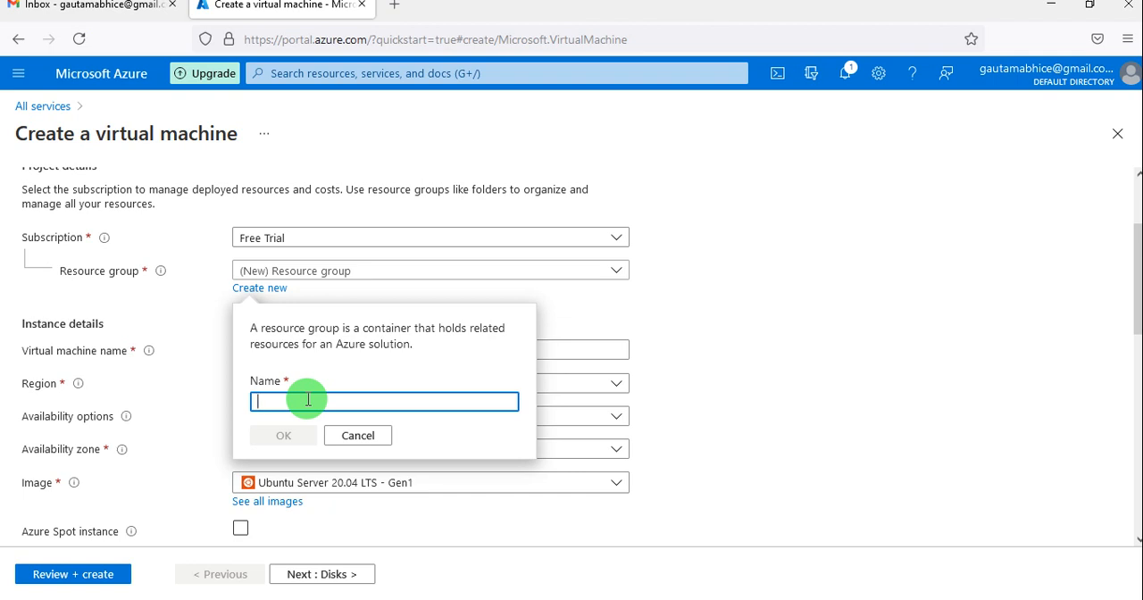
{"action": "type", "text": "TrailAB"}
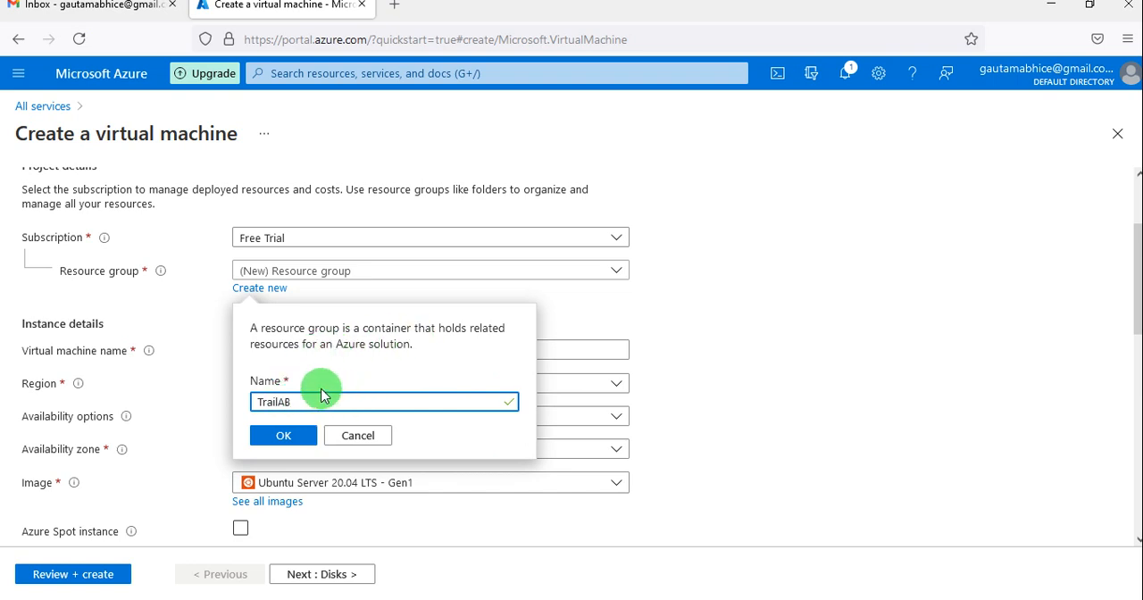
{"action": "left_click", "coordinate": [283, 435]}
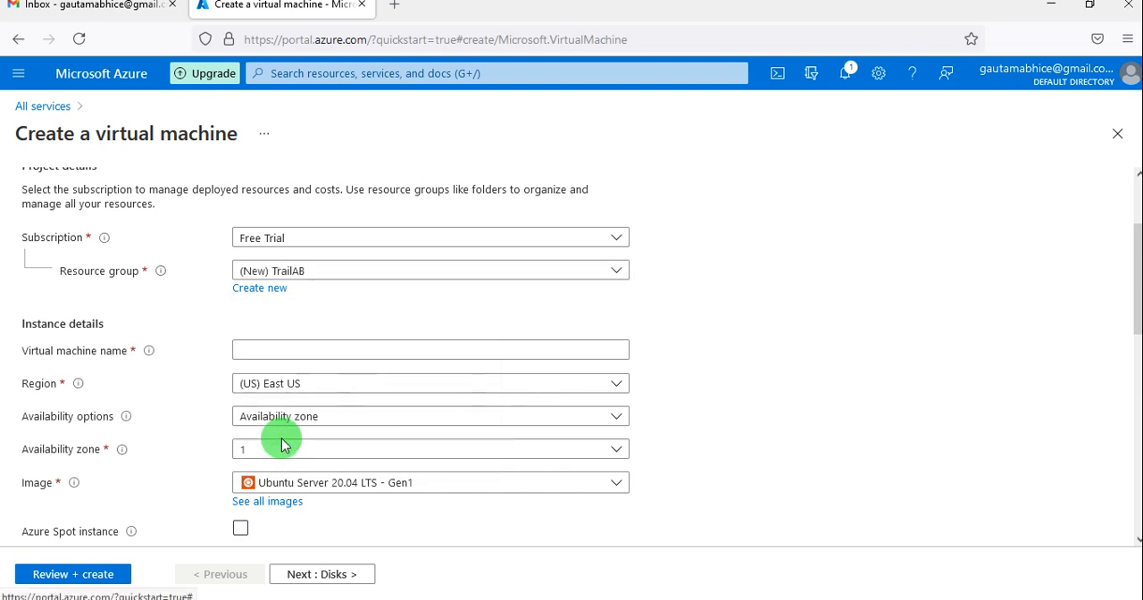
Name the virtual machine AGTech in the instance details.
{"action": "left_click", "coordinate": [277, 348]}
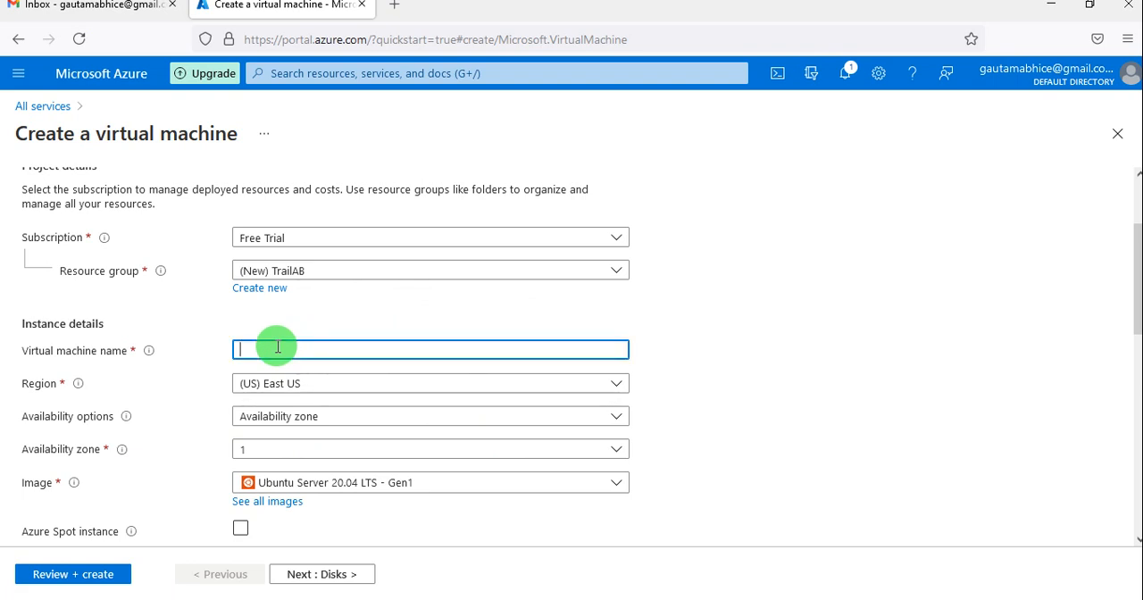
{"action": "type", "text": "AGTech"}
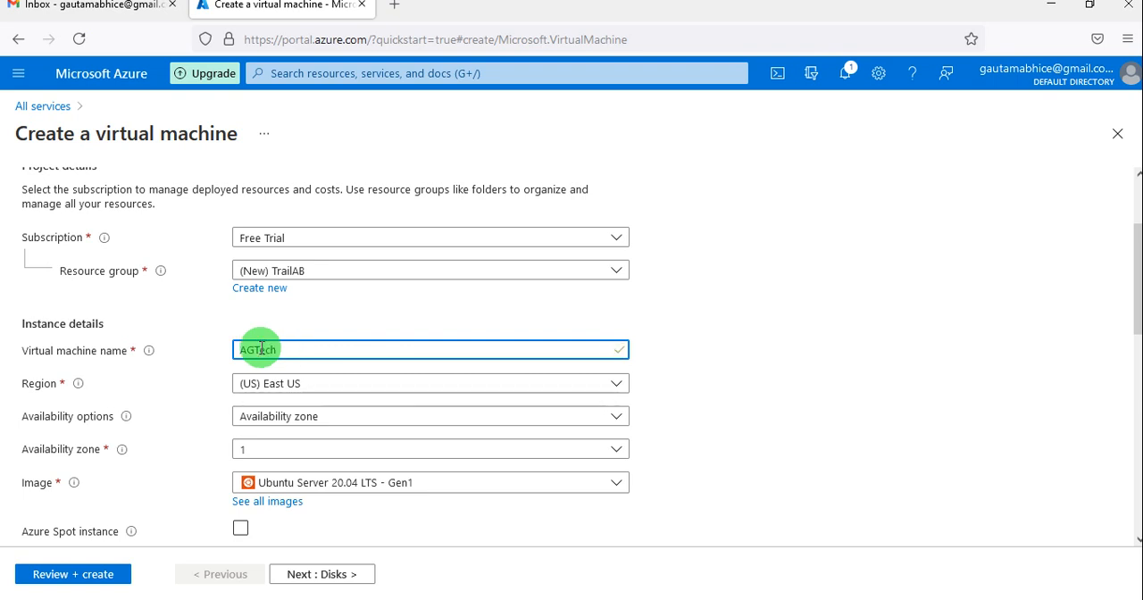
{"action": "mouse_move", "coordinate": [149, 356]}
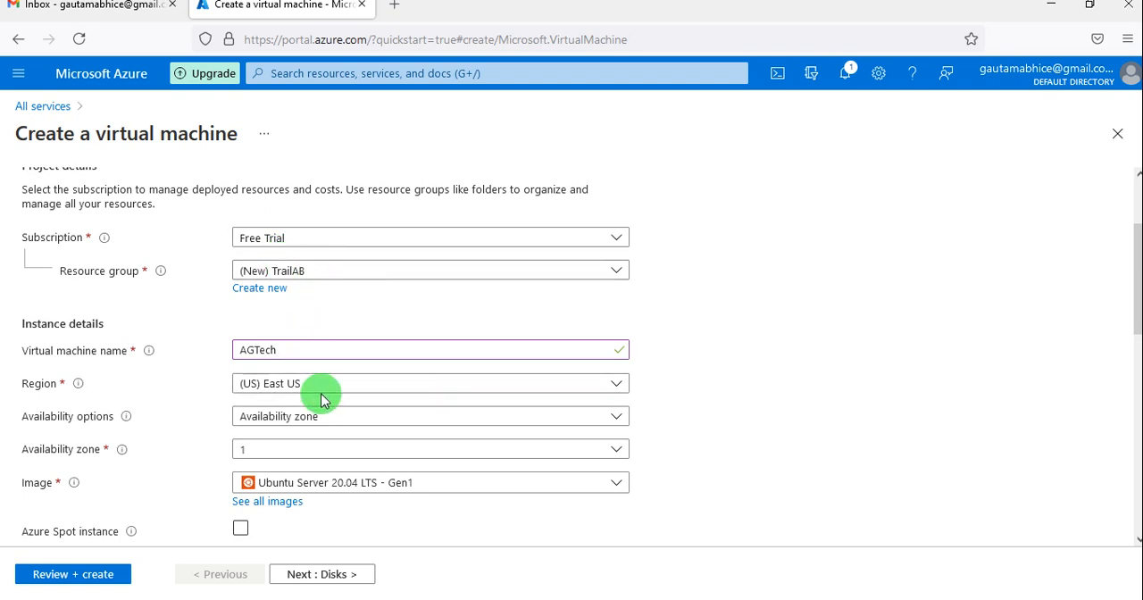
Look through the available regions and set the virtual machine's region to (Asia Pacific) South India.
{"action": "scroll", "coordinate": [322, 399], "scroll_direction": "down", "scroll_amount": 1}
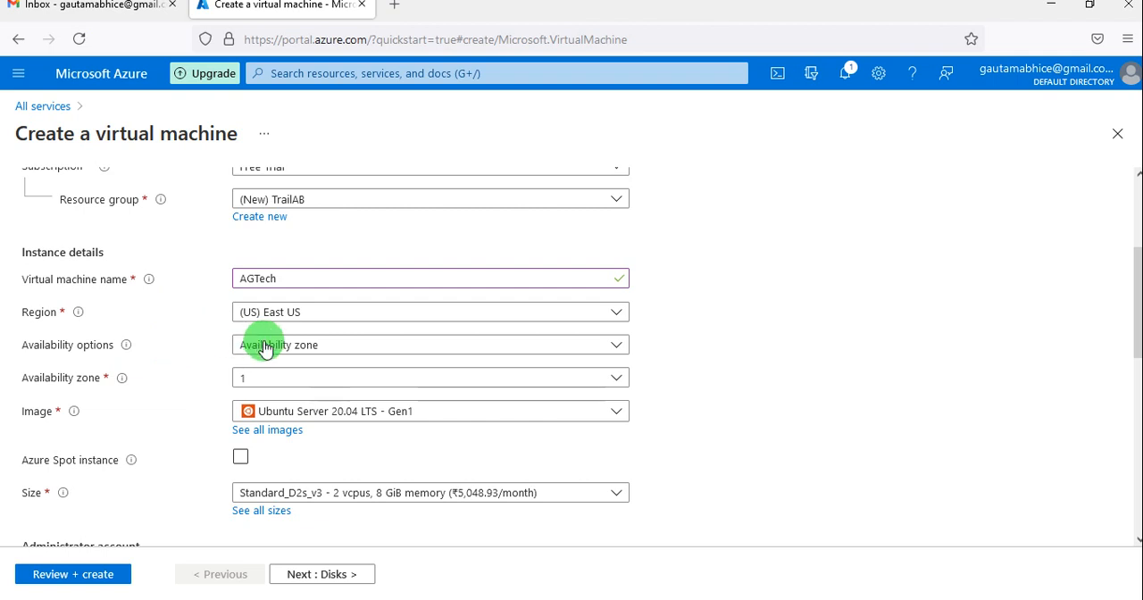
{"action": "left_click", "coordinate": [358, 320]}
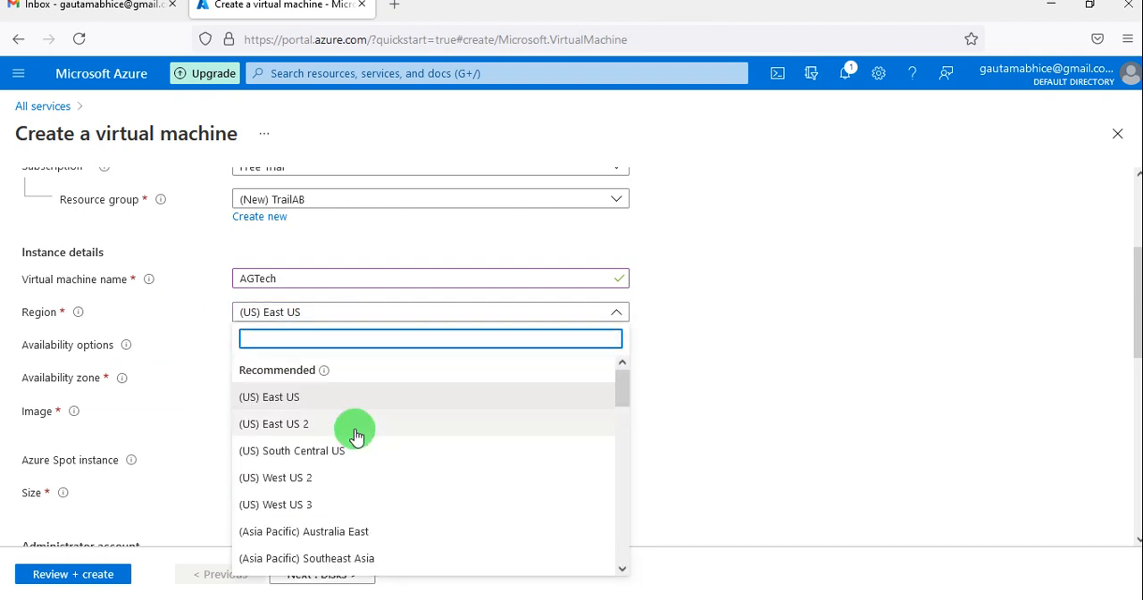
{"action": "scroll", "coordinate": [383, 500], "scroll_direction": "down", "scroll_amount": 3}
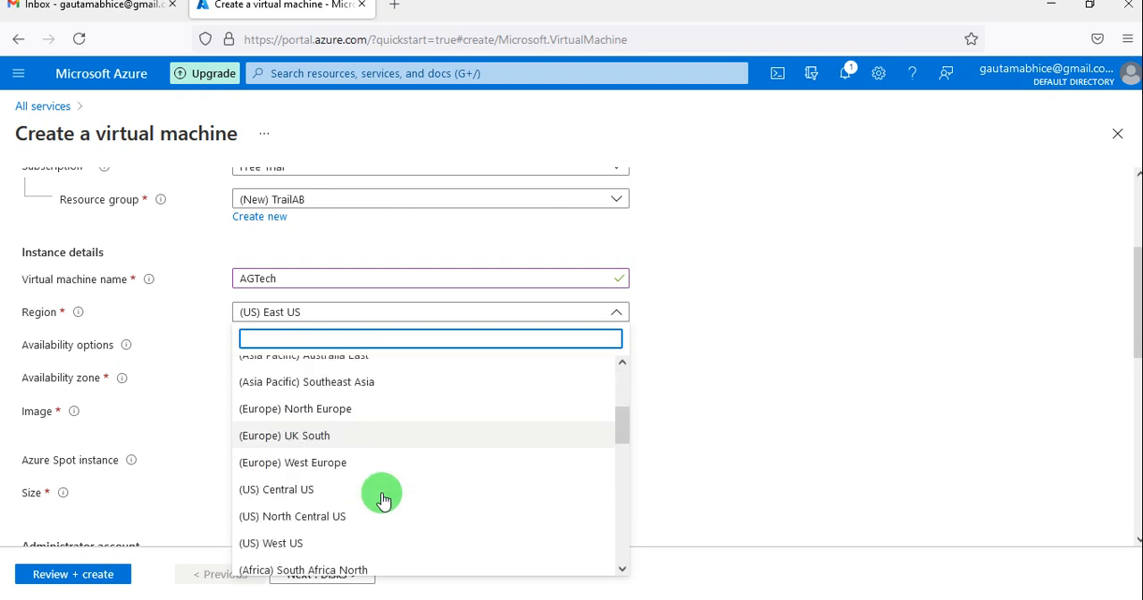
{"action": "scroll", "coordinate": [383, 500], "scroll_direction": "down", "scroll_amount": 5}
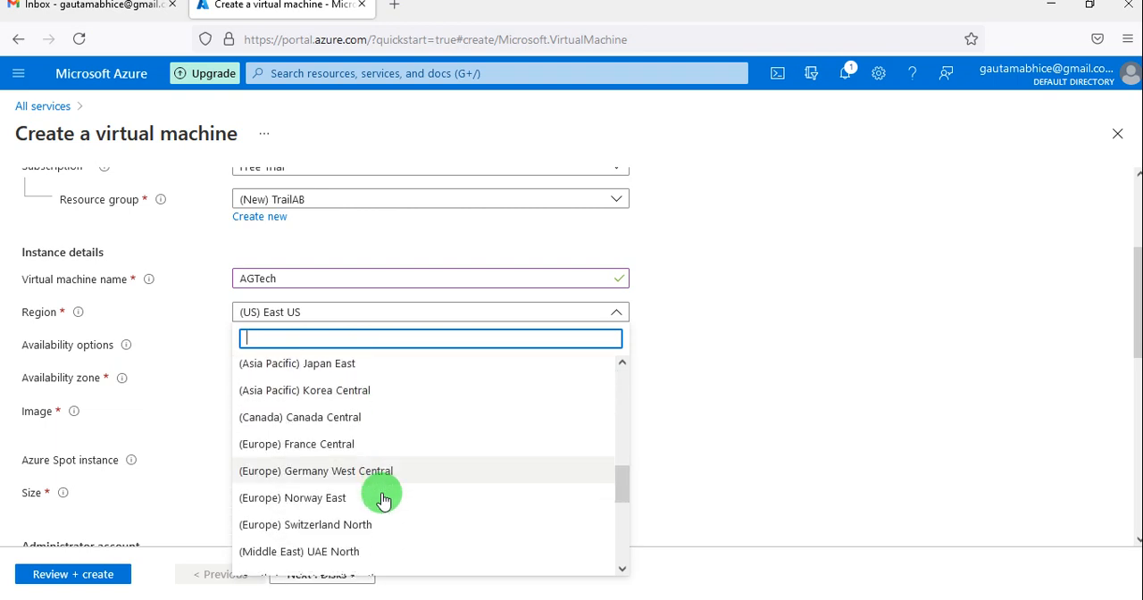
{"action": "scroll", "coordinate": [384, 500], "scroll_direction": "down", "scroll_amount": 8}
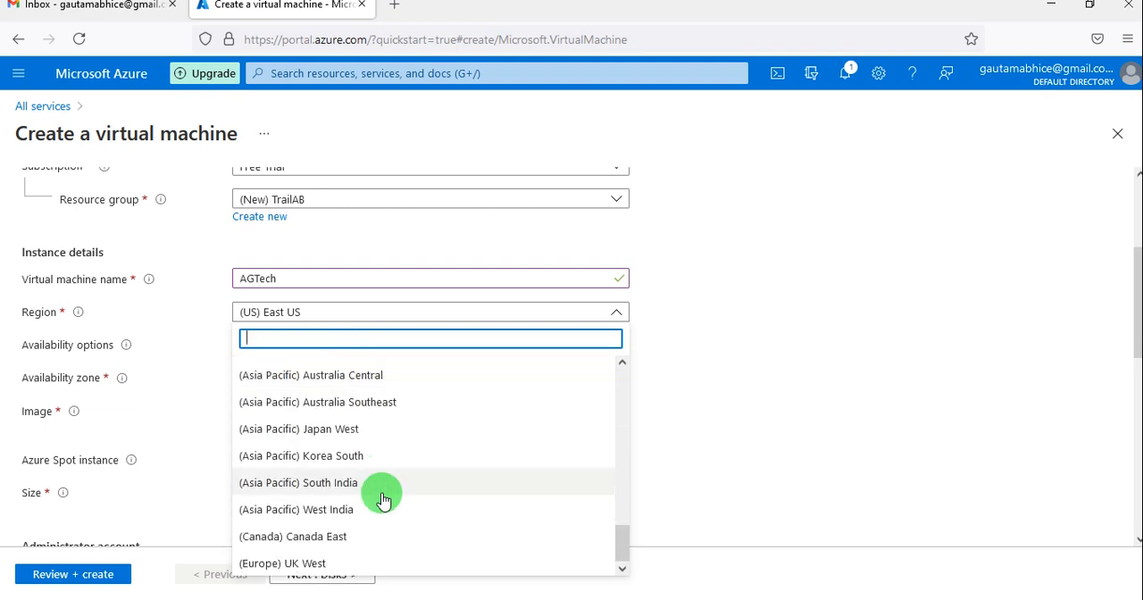
{"action": "scroll", "coordinate": [395, 351], "scroll_direction": "up", "scroll_amount": 2}
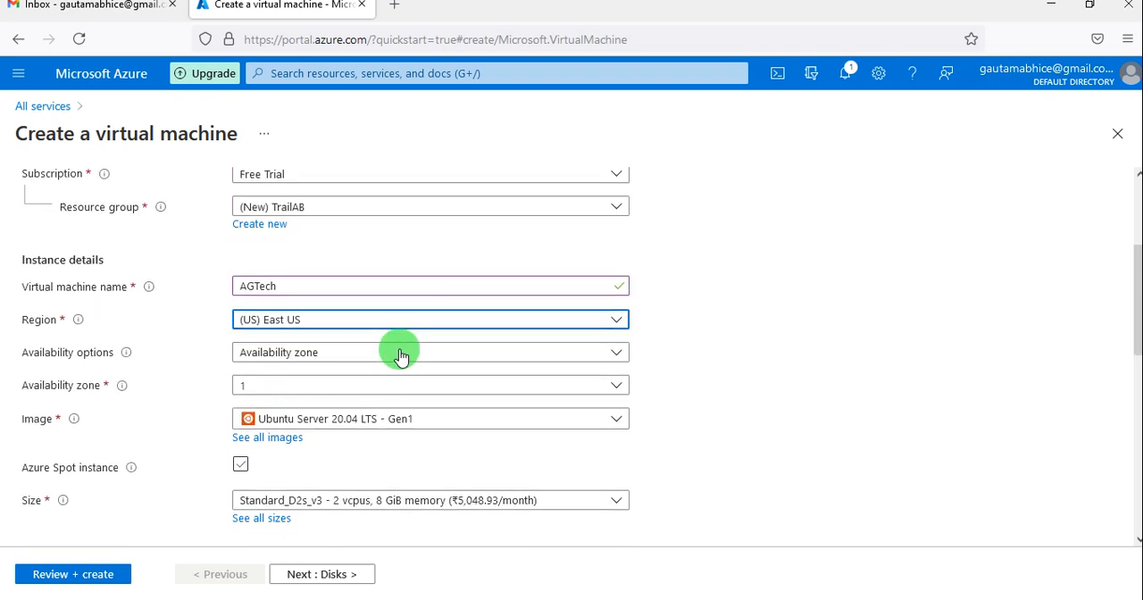
{"action": "left_click", "coordinate": [451, 327]}
{"action": "scroll", "coordinate": [398, 520], "scroll_direction": "down", "scroll_amount": 3}
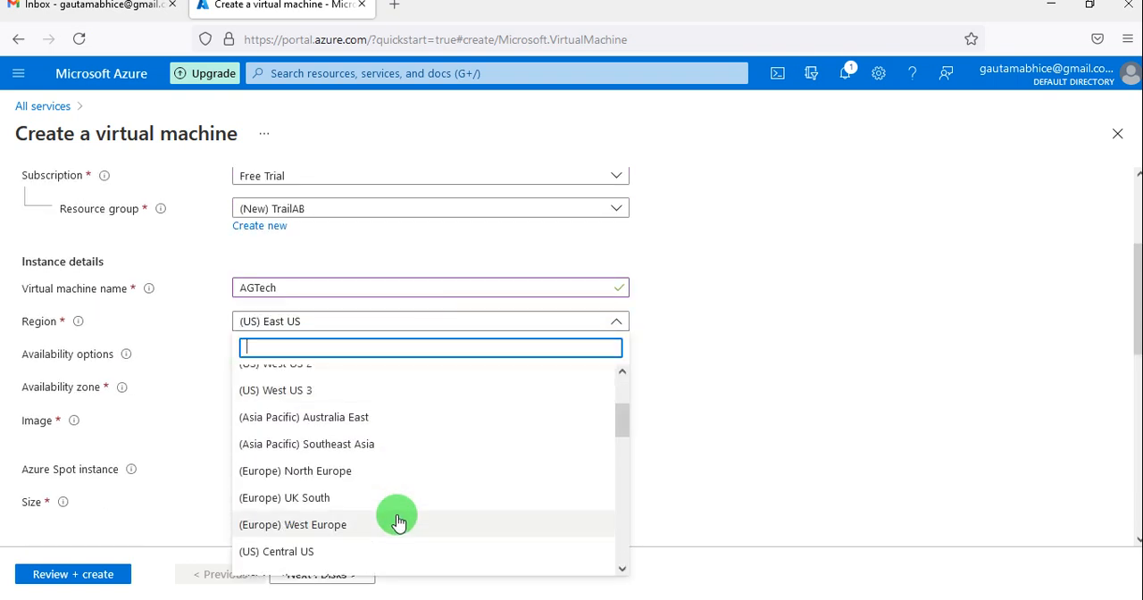
{"action": "scroll", "coordinate": [399, 521], "scroll_direction": "down", "scroll_amount": 4}
{"action": "scroll", "coordinate": [399, 520], "scroll_direction": "up", "scroll_amount": 1}
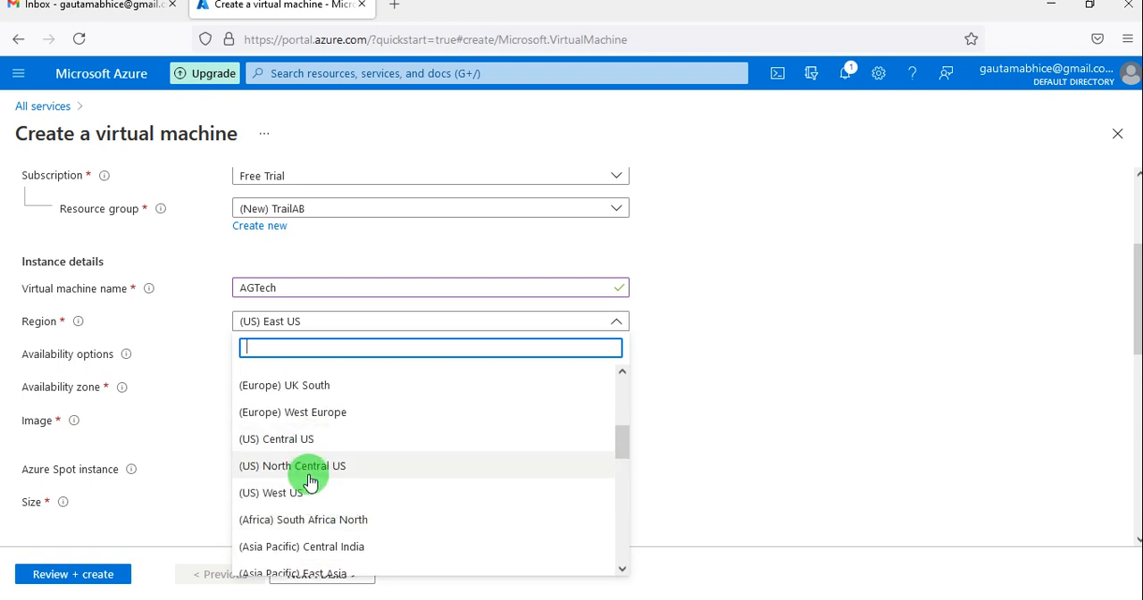
{"action": "scroll", "coordinate": [310, 498], "scroll_direction": "down", "scroll_amount": 2}
{"action": "scroll", "coordinate": [311, 497], "scroll_direction": "down", "scroll_amount": 3}
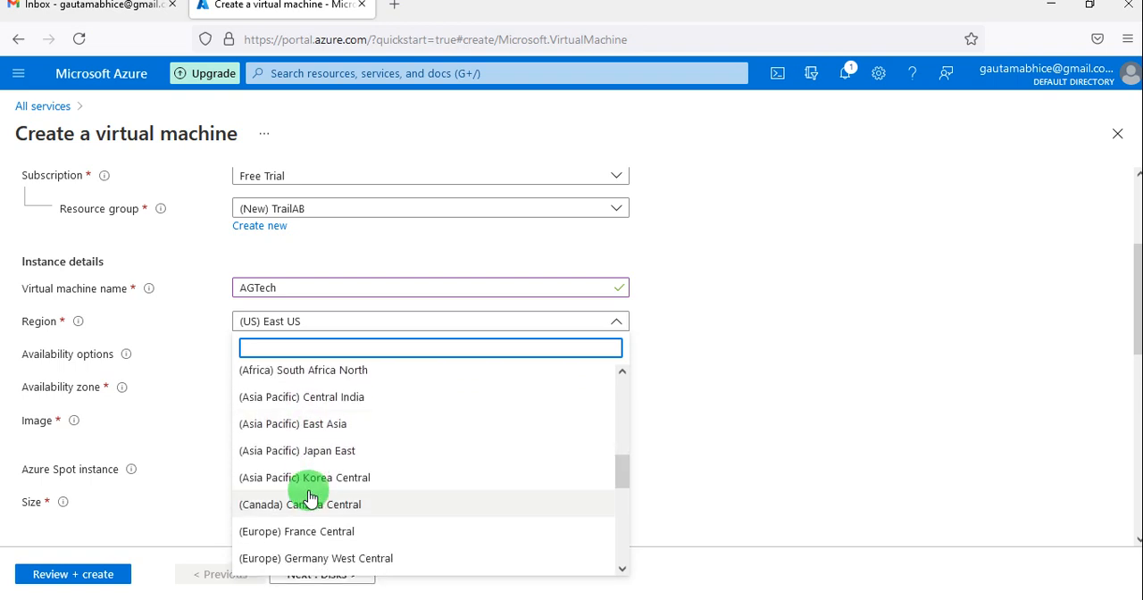
{"action": "scroll", "coordinate": [311, 497], "scroll_direction": "down", "scroll_amount": 4}
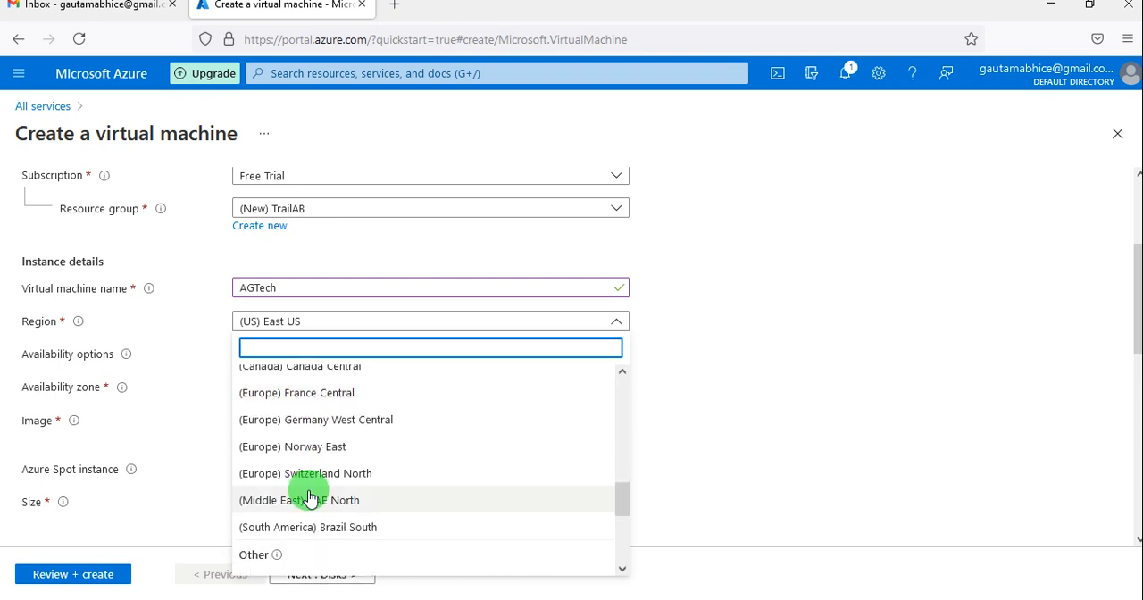
{"action": "scroll", "coordinate": [311, 498], "scroll_direction": "down", "scroll_amount": 5}
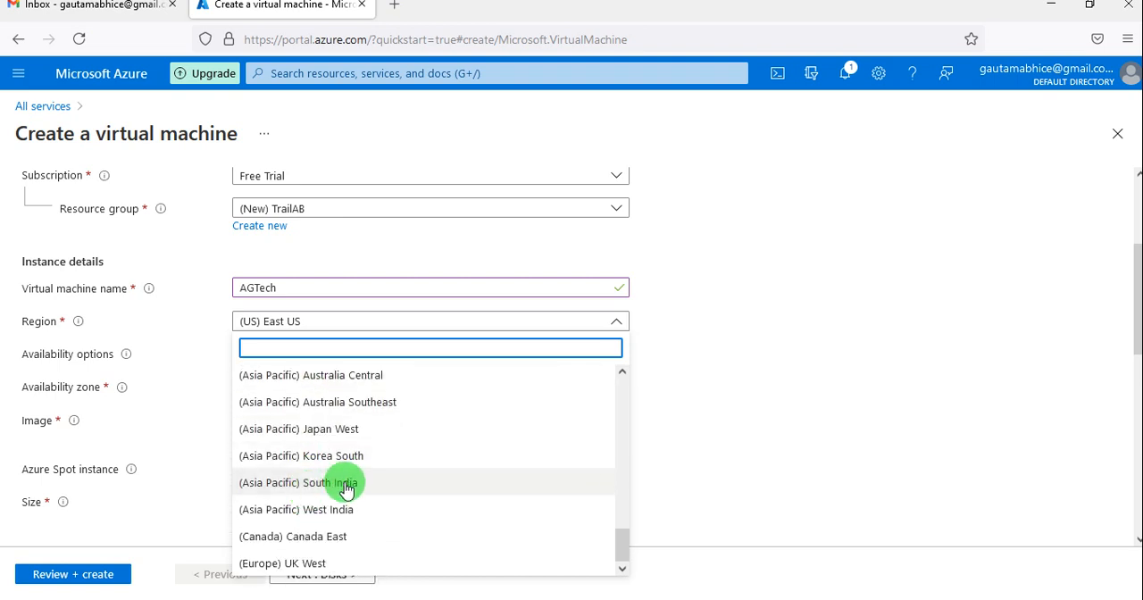
{"action": "left_click", "coordinate": [348, 490]}
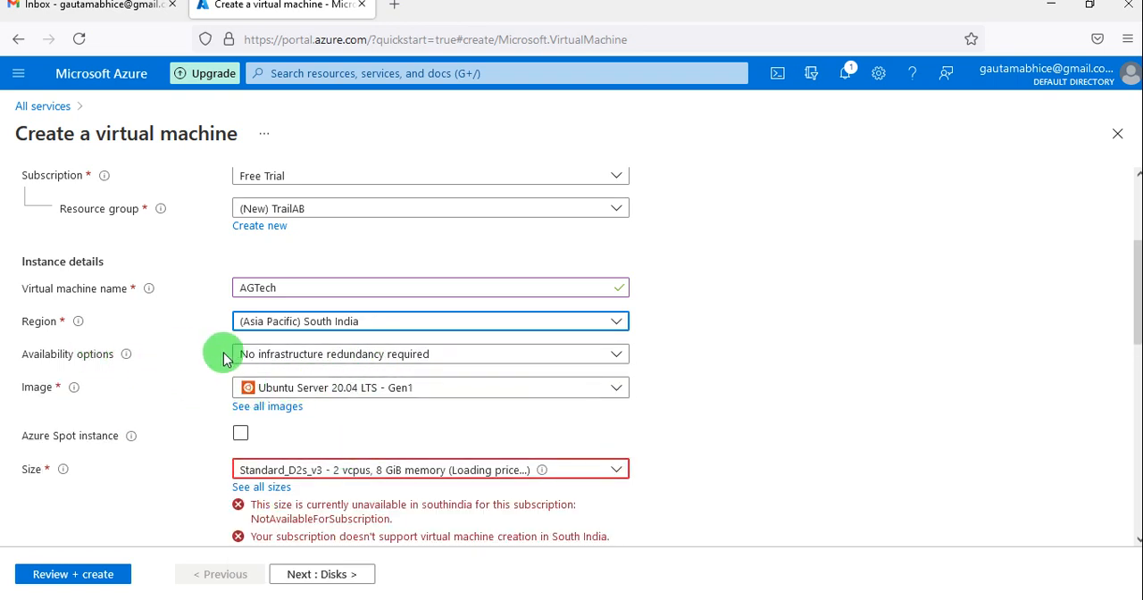
Check the availability options and set the virtual machine's image to Windows Server 2012 R2 Datacenter - Gen1.
{"action": "left_click", "coordinate": [254, 358]}
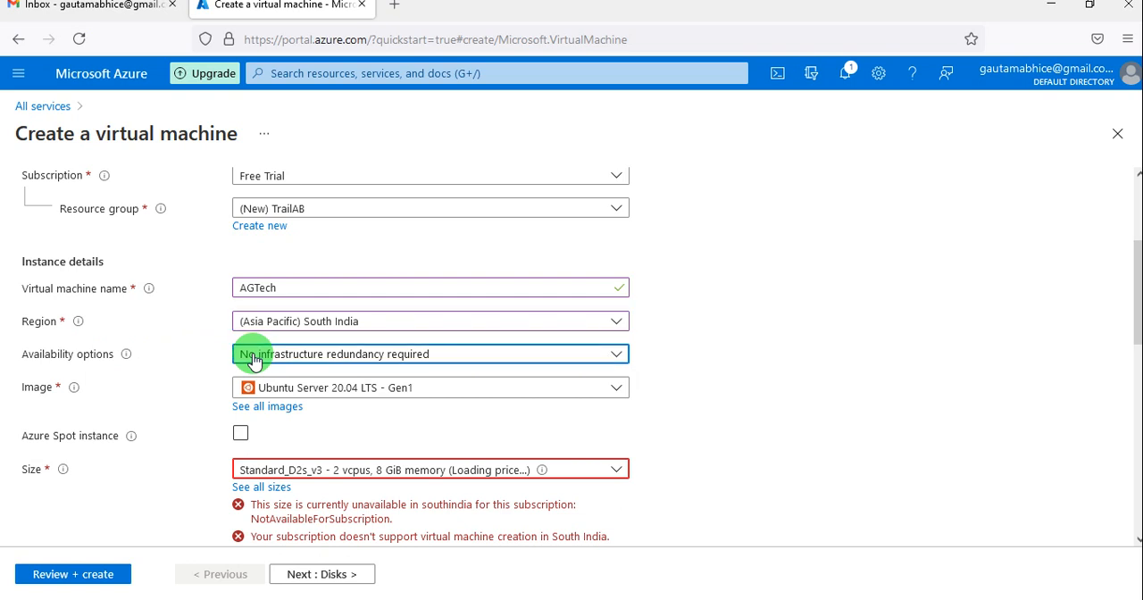
{"action": "left_click", "coordinate": [254, 358]}
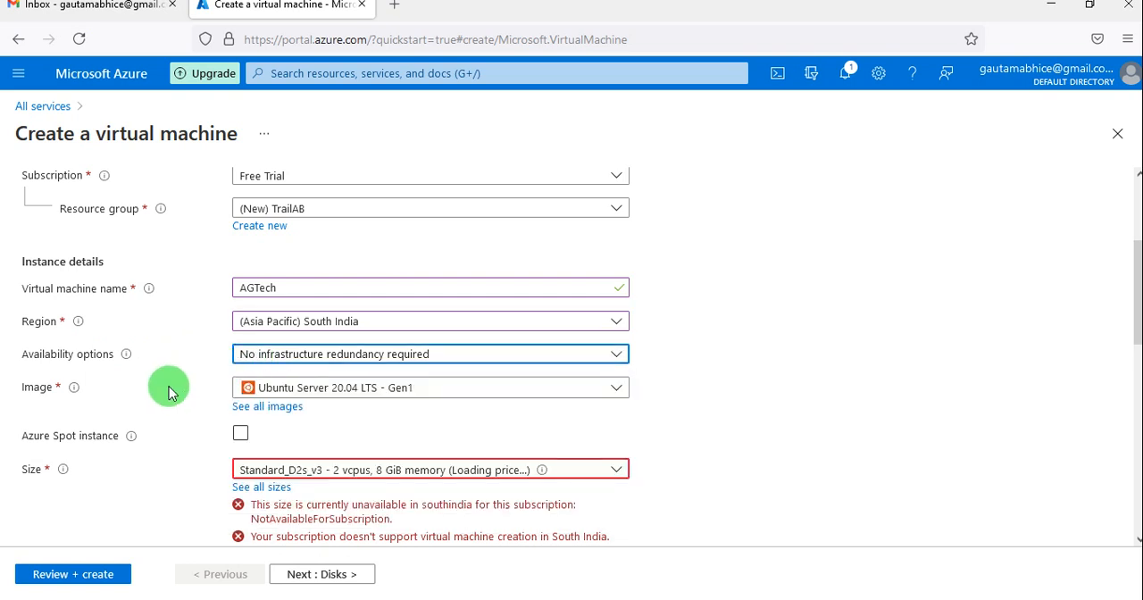
{"action": "left_click", "coordinate": [606, 390]}
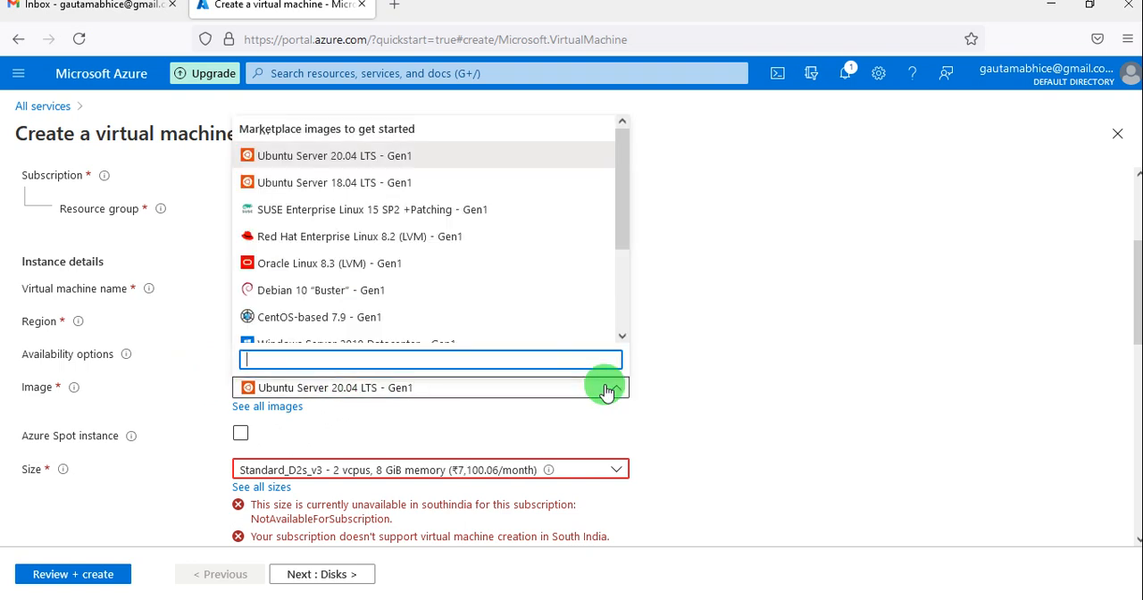
{"action": "scroll", "coordinate": [415, 282], "scroll_direction": "down", "scroll_amount": 3}
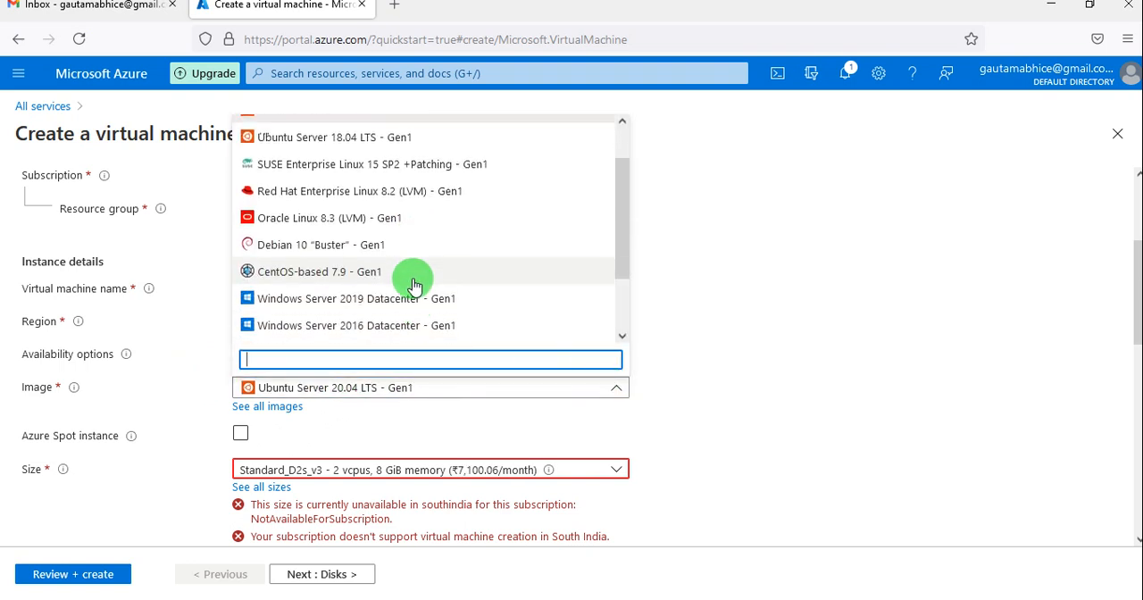
{"action": "scroll", "coordinate": [393, 285], "scroll_direction": "down", "scroll_amount": 1}
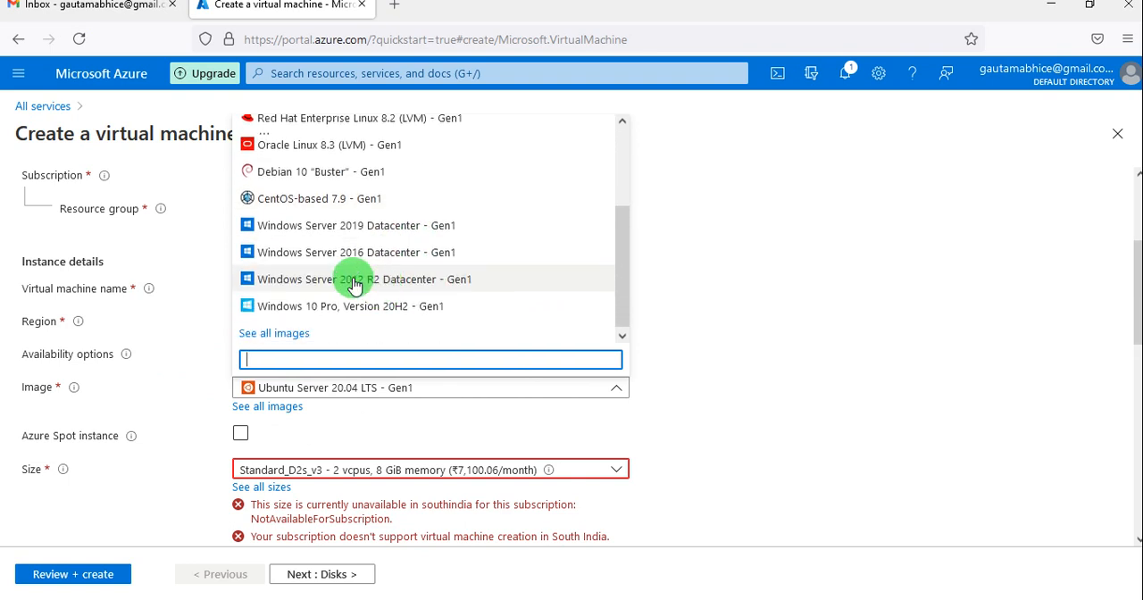
{"action": "left_click", "coordinate": [355, 279]}
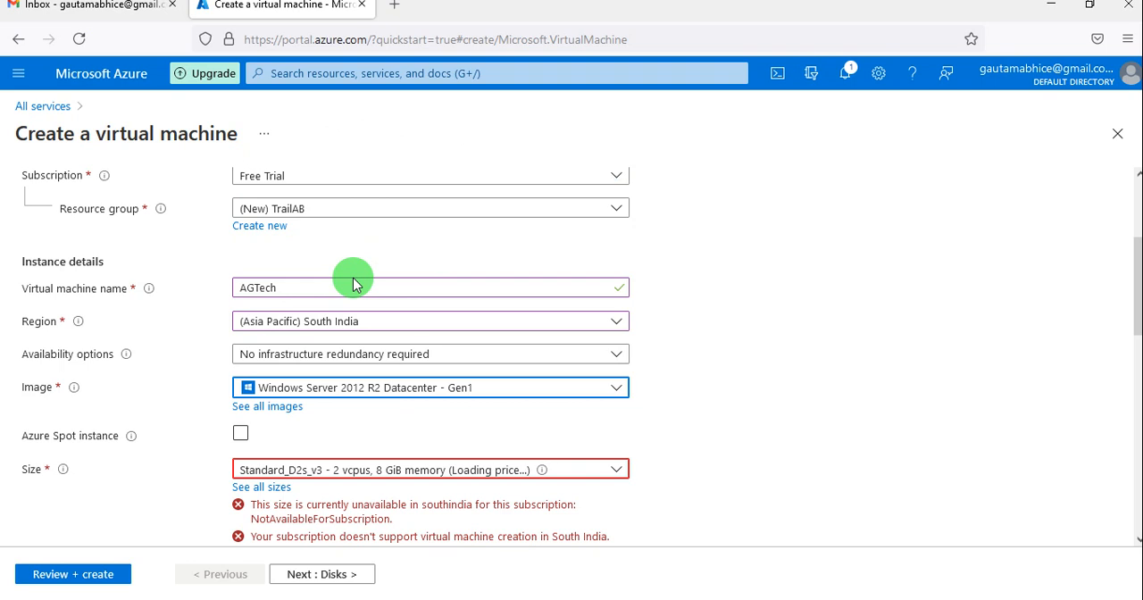
Check the recommended sizes for the virtual machine and open the complete list of VM sizes.
{"action": "scroll", "coordinate": [371, 425], "scroll_direction": "down", "scroll_amount": 1}
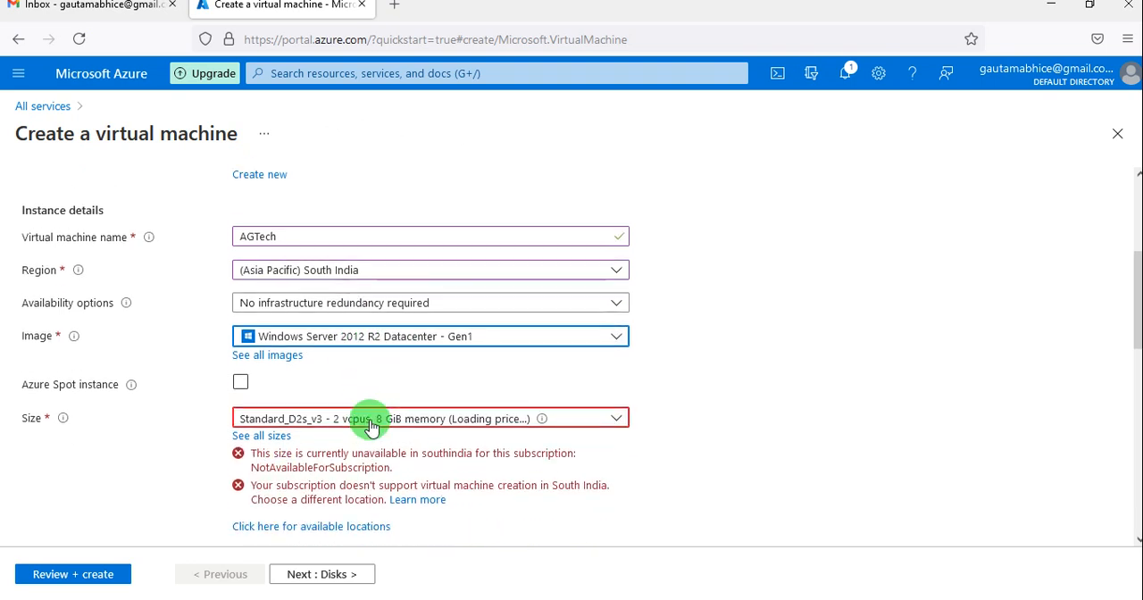
{"action": "scroll", "coordinate": [359, 366], "scroll_direction": "down", "scroll_amount": 2}
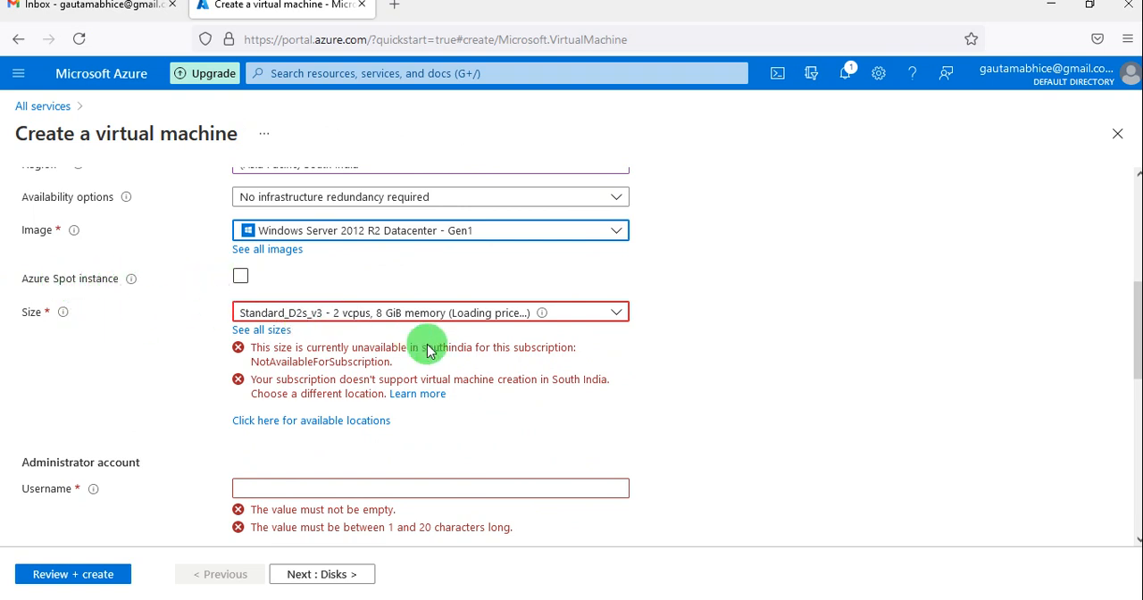
{"action": "left_click", "coordinate": [620, 316]}
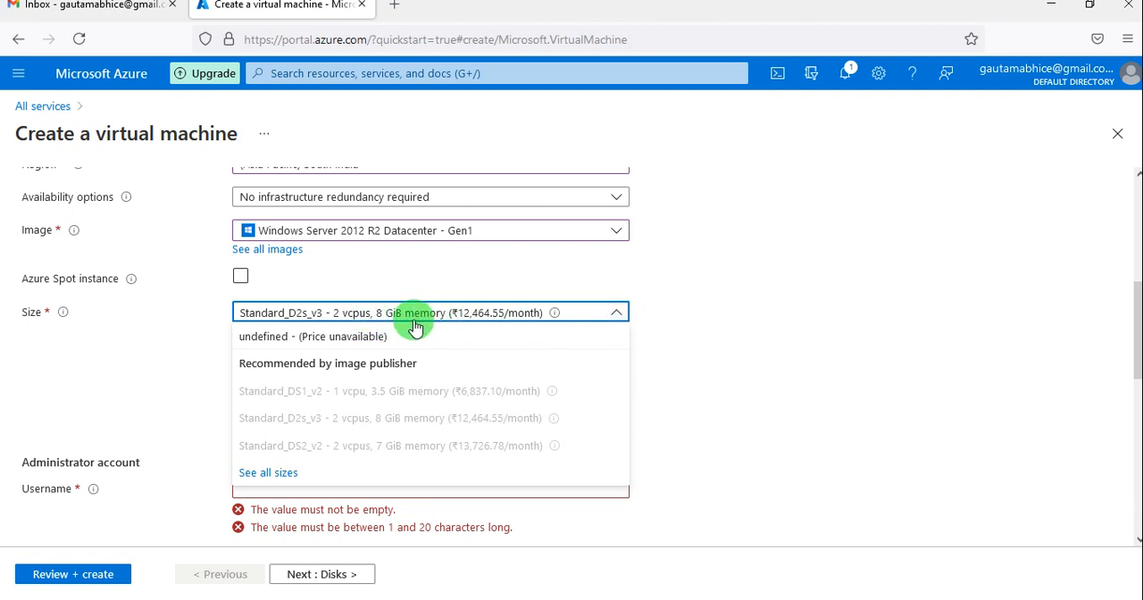
{"action": "left_click", "coordinate": [714, 317]}
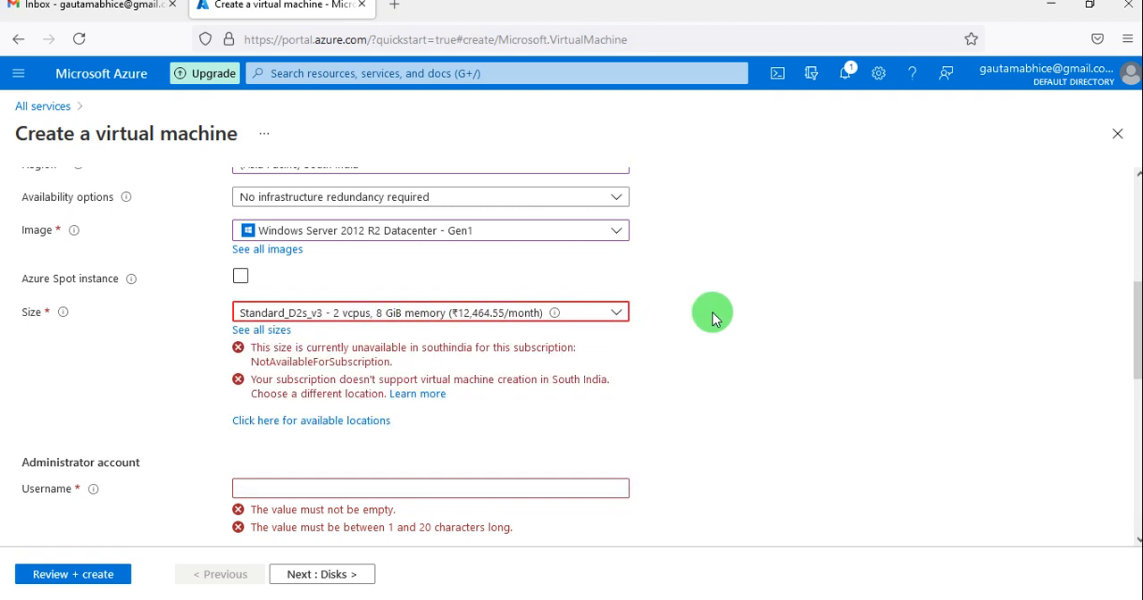
{"action": "left_click", "coordinate": [613, 320]}
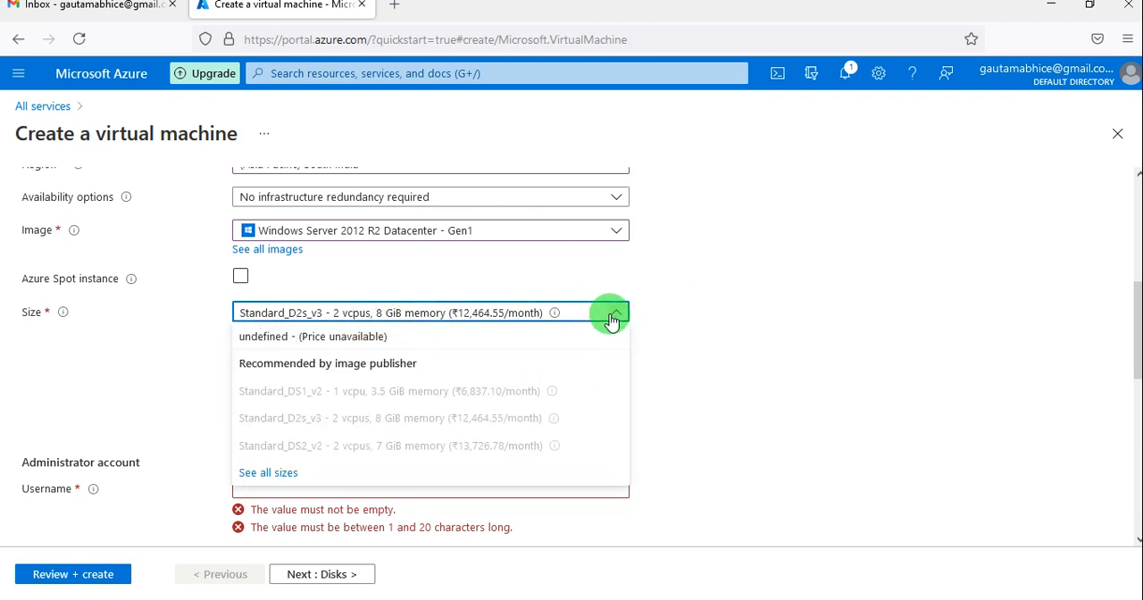
{"action": "left_click", "coordinate": [279, 470]}
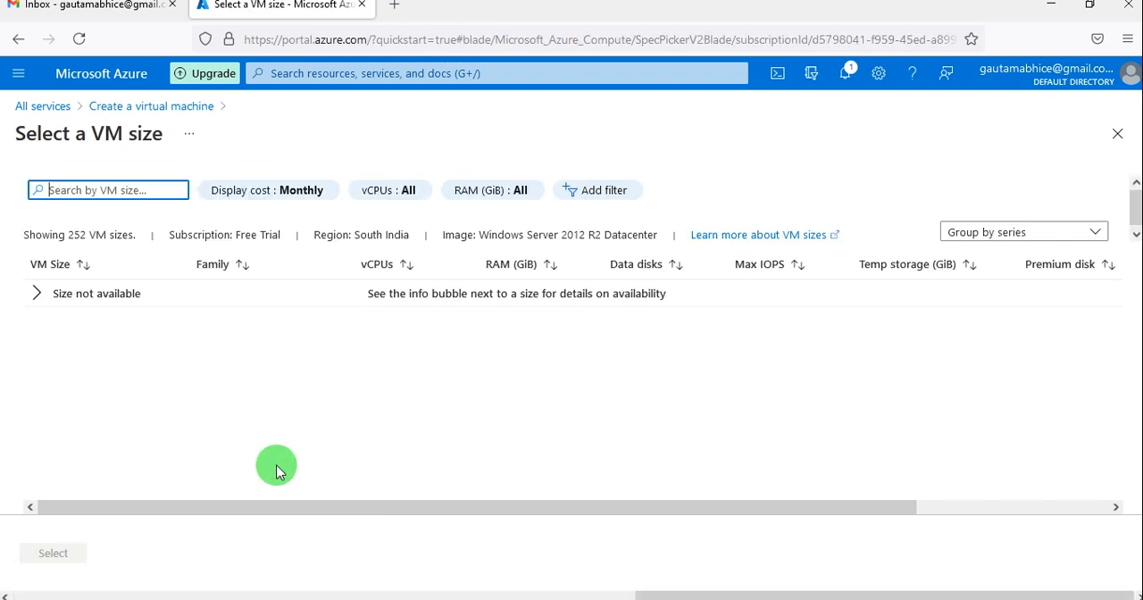
Expand the group of unavailable sizes, examine its VM sizes including B2s, and leave the size selection without choosing one.
{"action": "left_click", "coordinate": [34, 302]}
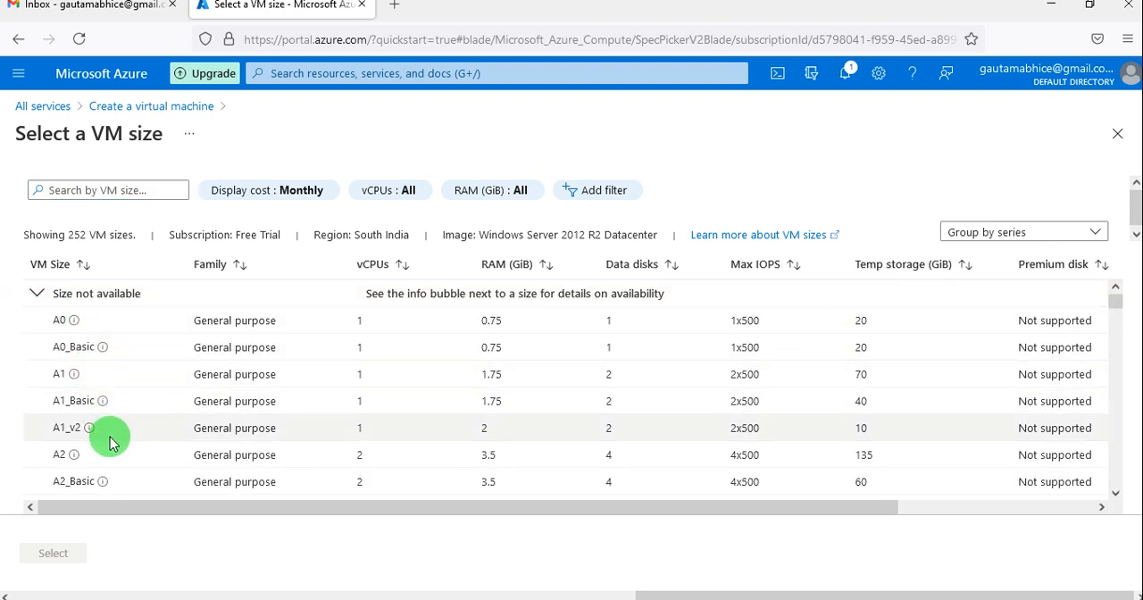
{"action": "scroll", "coordinate": [110, 444], "scroll_direction": "down", "scroll_amount": 2}
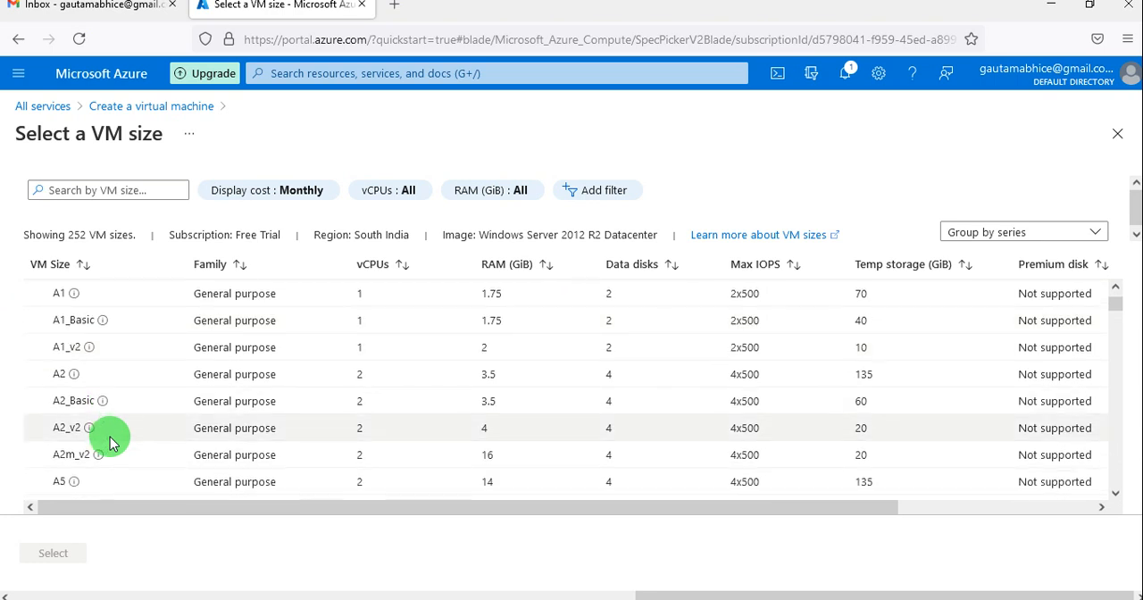
{"action": "scroll", "coordinate": [110, 443], "scroll_direction": "down", "scroll_amount": 2}
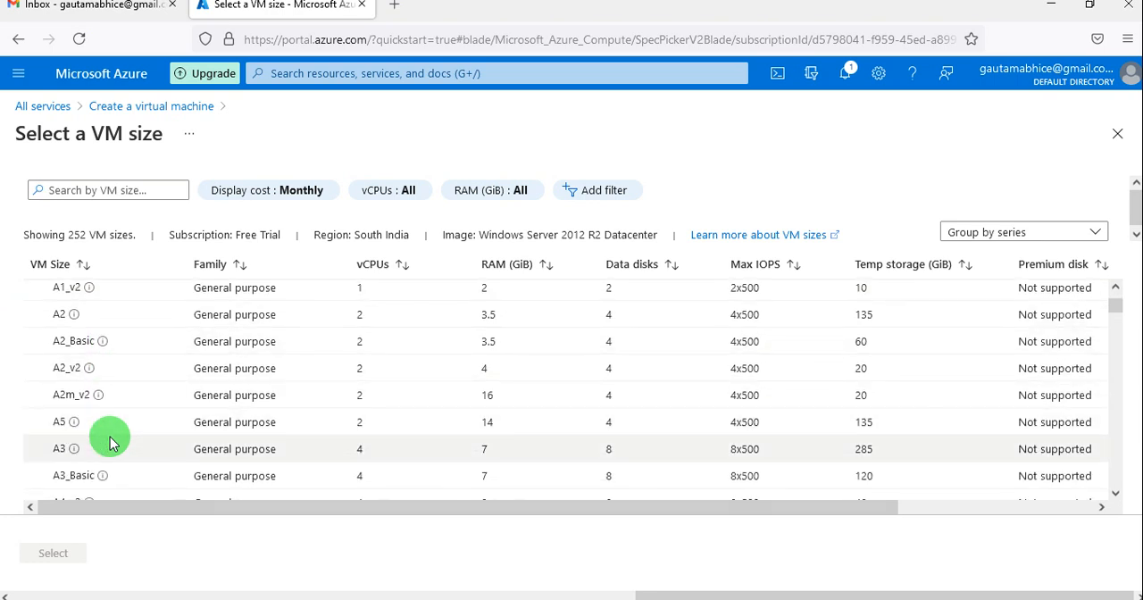
{"action": "scroll", "coordinate": [110, 444], "scroll_direction": "up", "scroll_amount": 1}
{"action": "scroll", "coordinate": [110, 444], "scroll_direction": "down", "scroll_amount": 5}
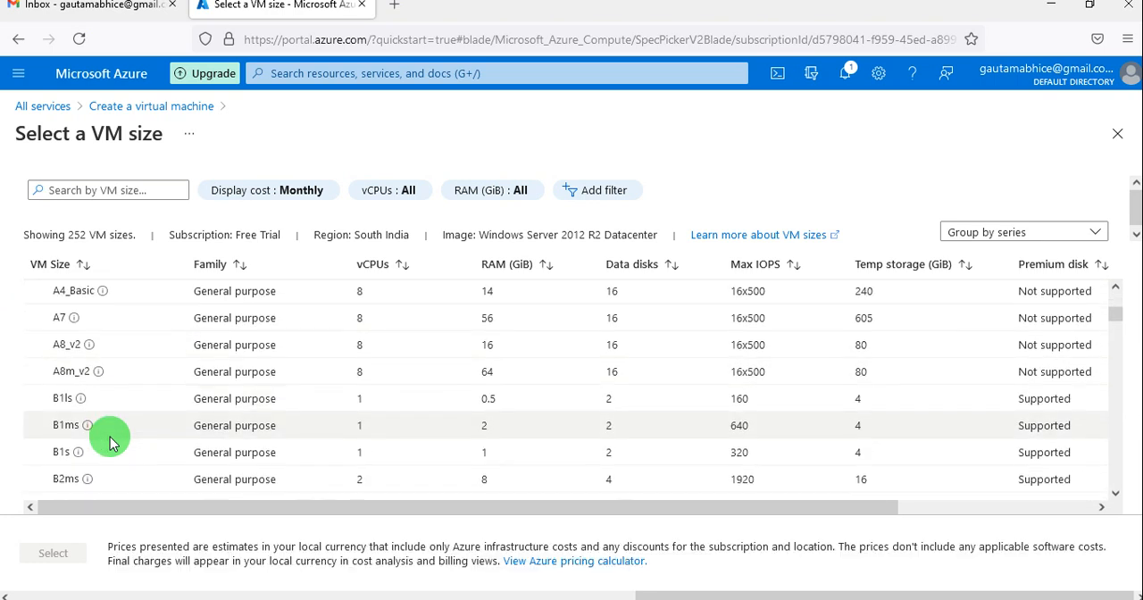
{"action": "scroll", "coordinate": [110, 444], "scroll_direction": "down", "scroll_amount": 1}
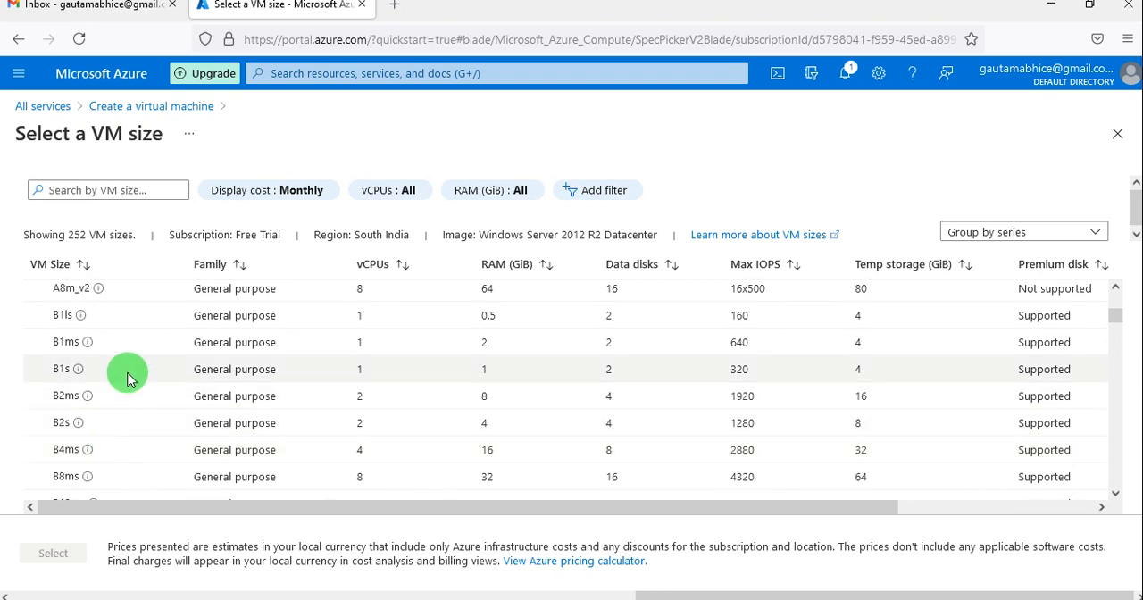
{"action": "left_click", "coordinate": [141, 429]}
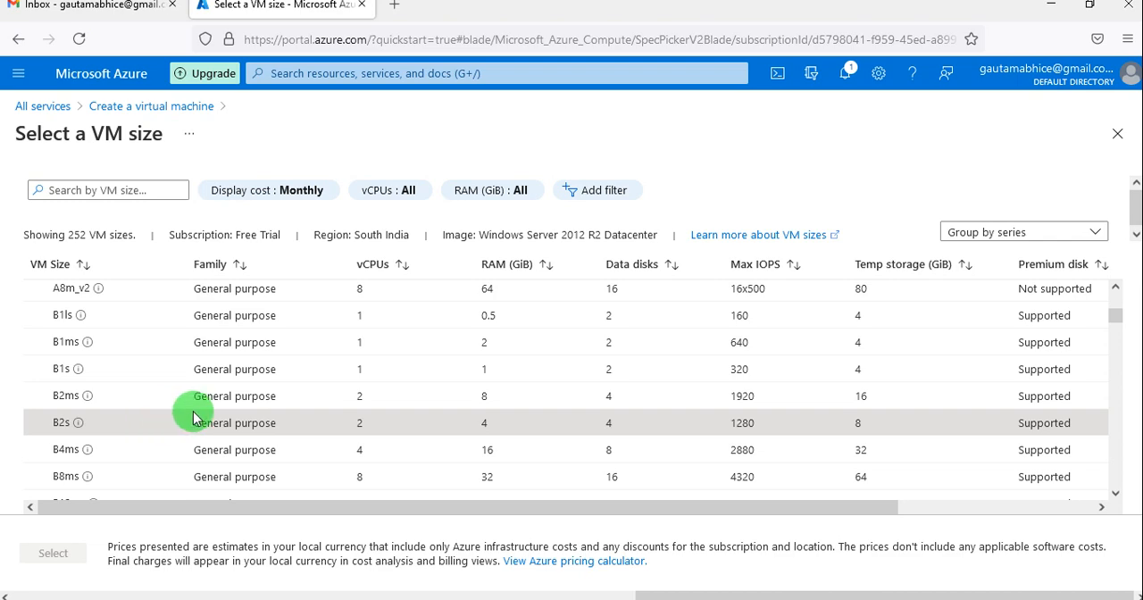
{"action": "scroll", "coordinate": [194, 413], "scroll_direction": "down", "scroll_amount": 1}
{"action": "scroll", "coordinate": [194, 412], "scroll_direction": "down", "scroll_amount": 2}
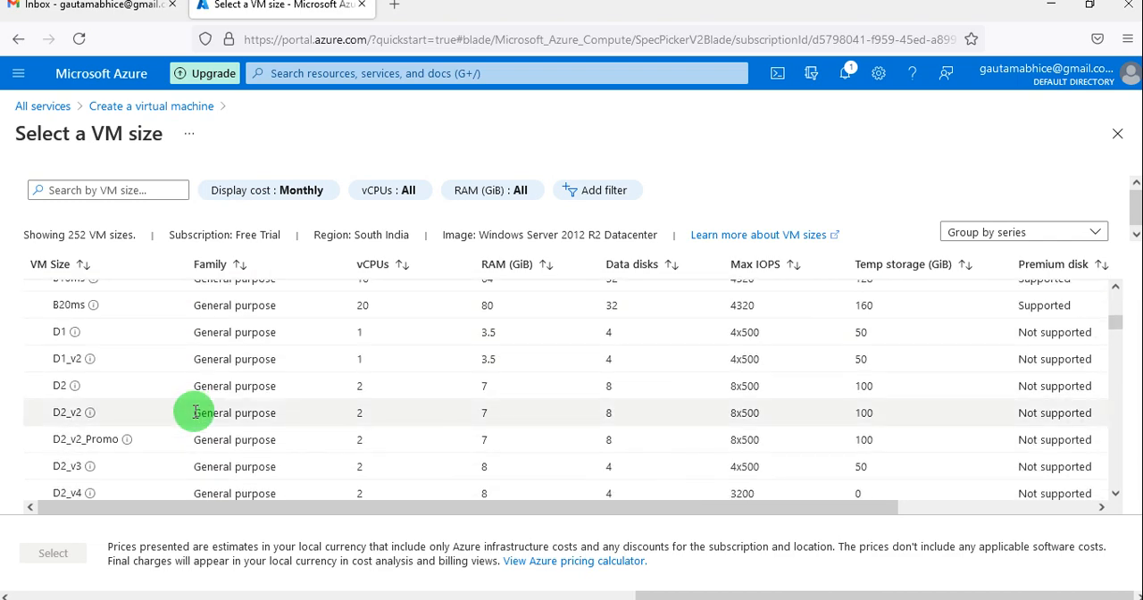
{"action": "scroll", "coordinate": [194, 413], "scroll_direction": "up", "scroll_amount": 6}
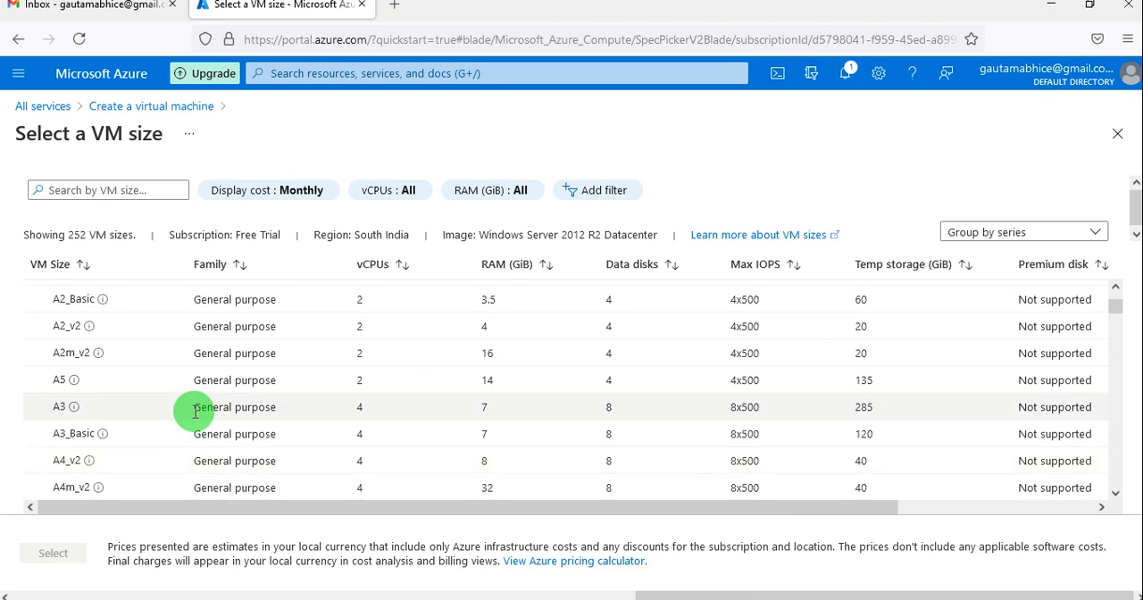
{"action": "left_click", "coordinate": [1118, 133]}
Change the virtual machine's region to (Asia Pacific) West India.
{"action": "scroll", "coordinate": [544, 314], "scroll_direction": "up", "scroll_amount": 3}
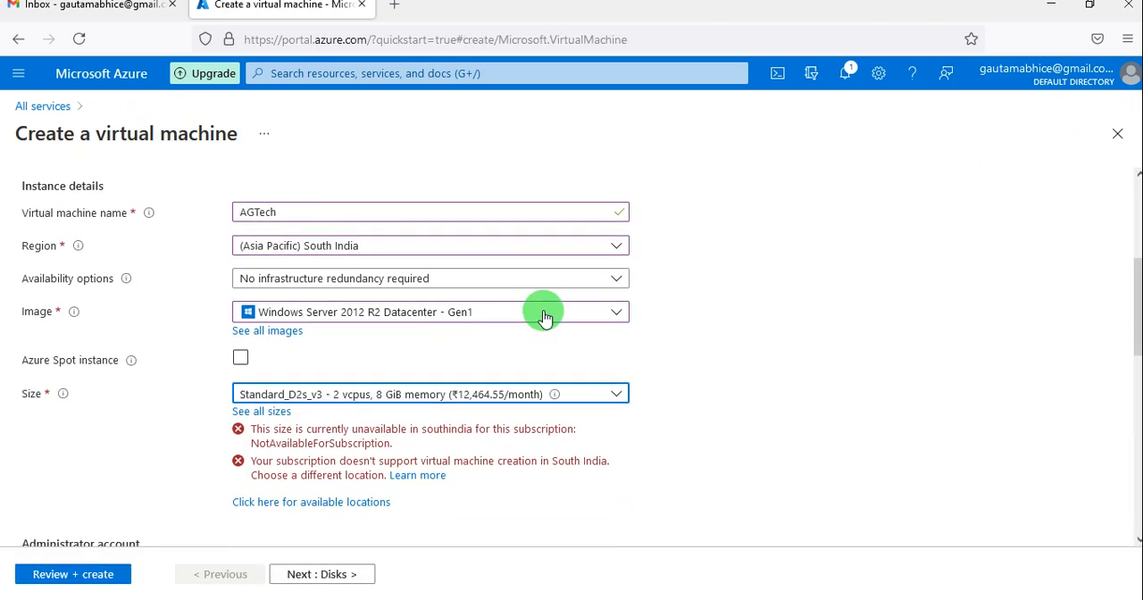
{"action": "scroll", "coordinate": [460, 317], "scroll_direction": "up", "scroll_amount": 1}
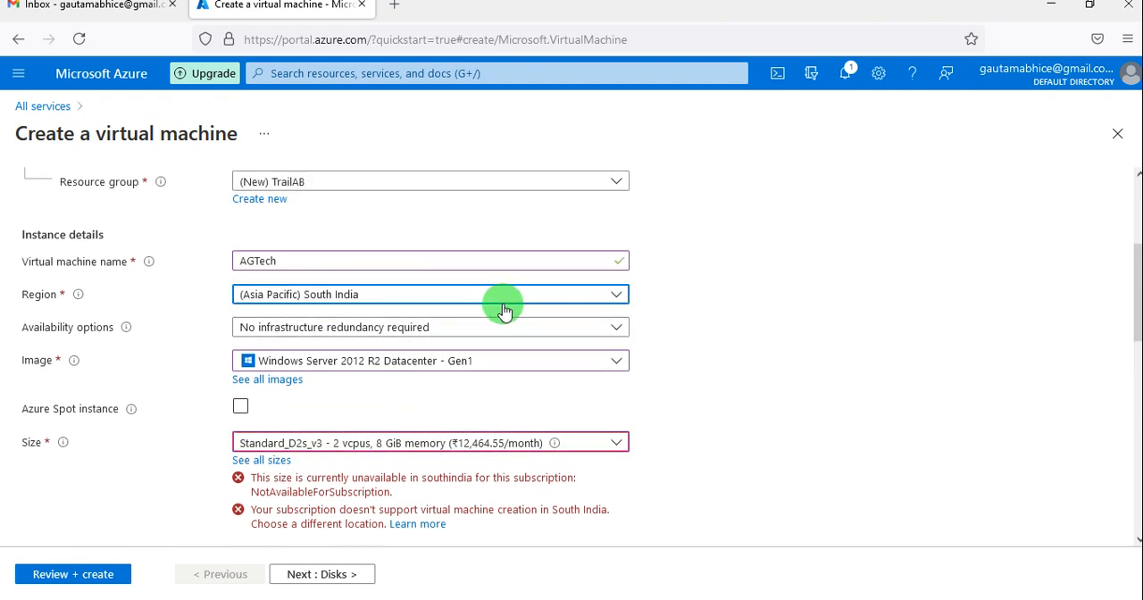
{"action": "left_click", "coordinate": [504, 309]}
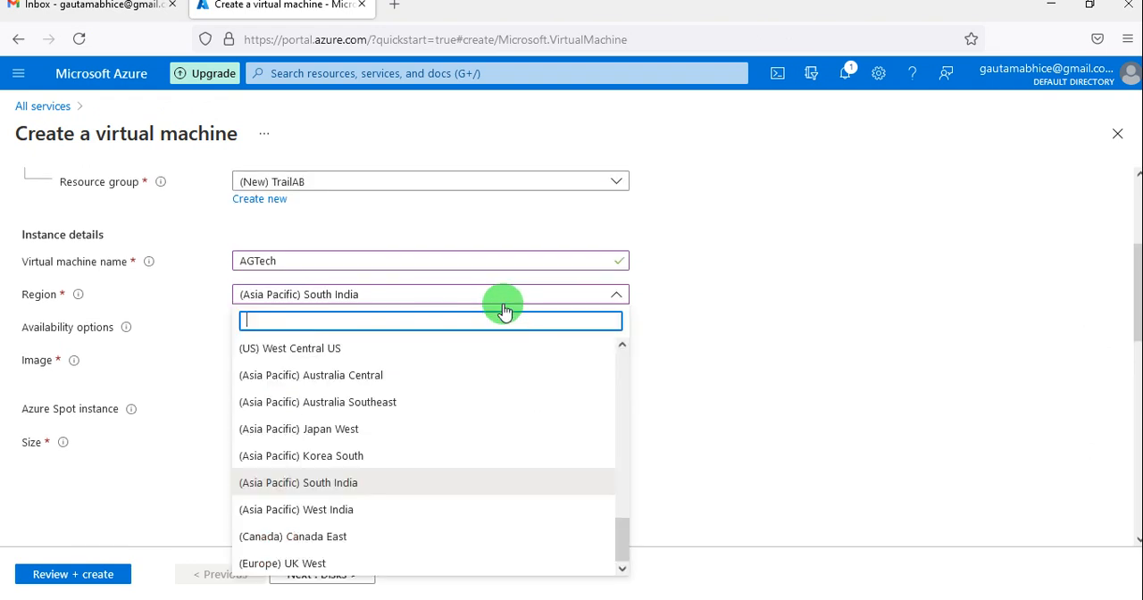
{"action": "left_click", "coordinate": [369, 516]}
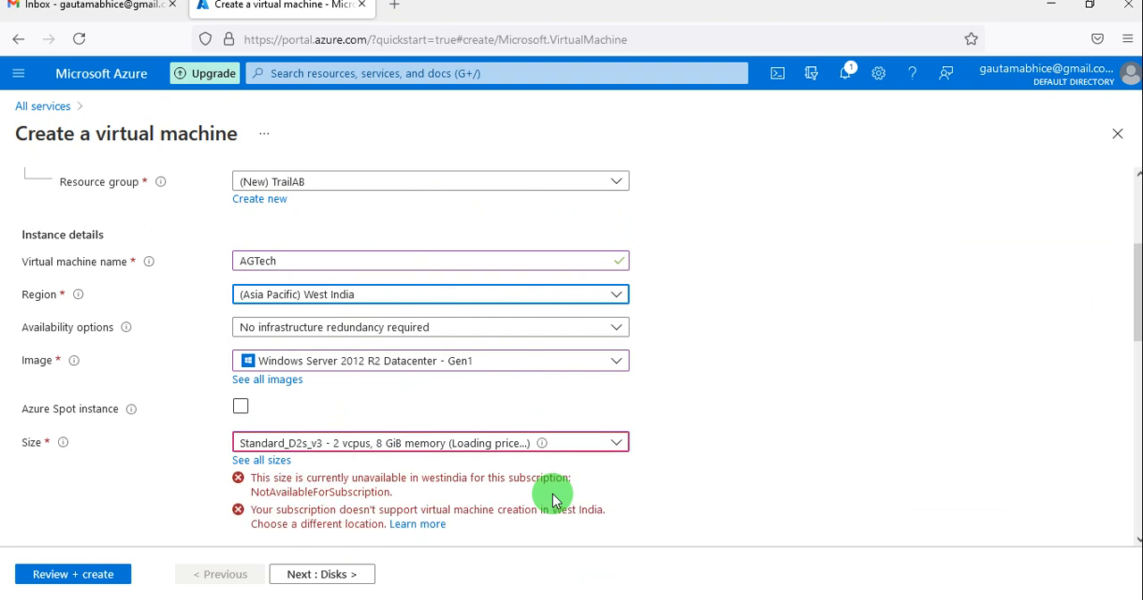
Try the undefined size entry for the West India virtual machine and open the complete list of VM sizes.
{"action": "scroll", "coordinate": [553, 500], "scroll_direction": "down", "scroll_amount": 2}
{"action": "left_click", "coordinate": [618, 351]}
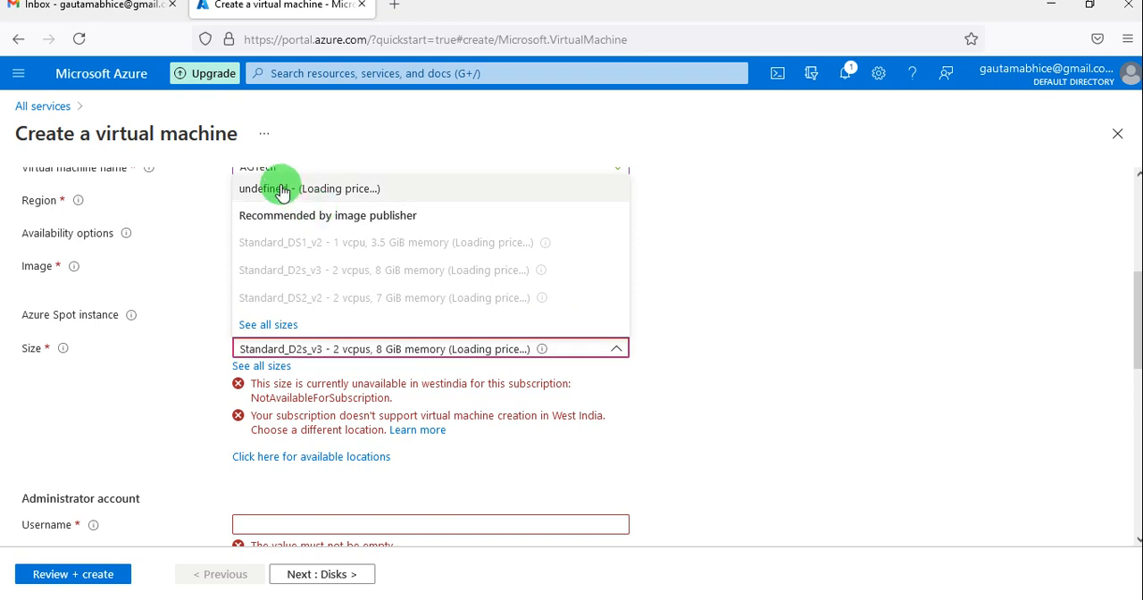
{"action": "left_click", "coordinate": [350, 189]}
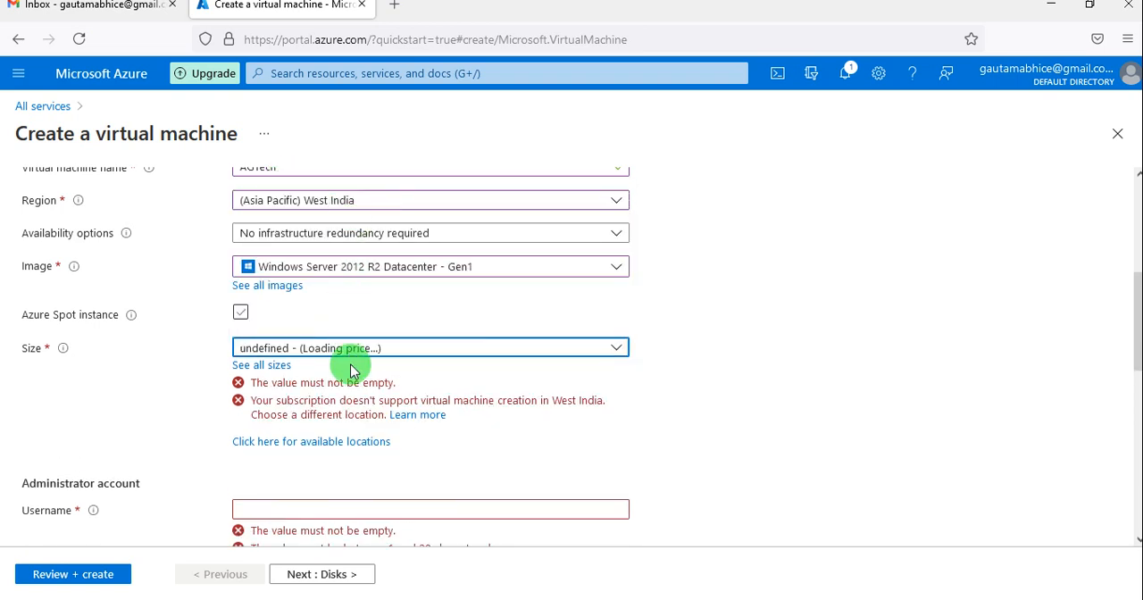
{"action": "left_click", "coordinate": [417, 356]}
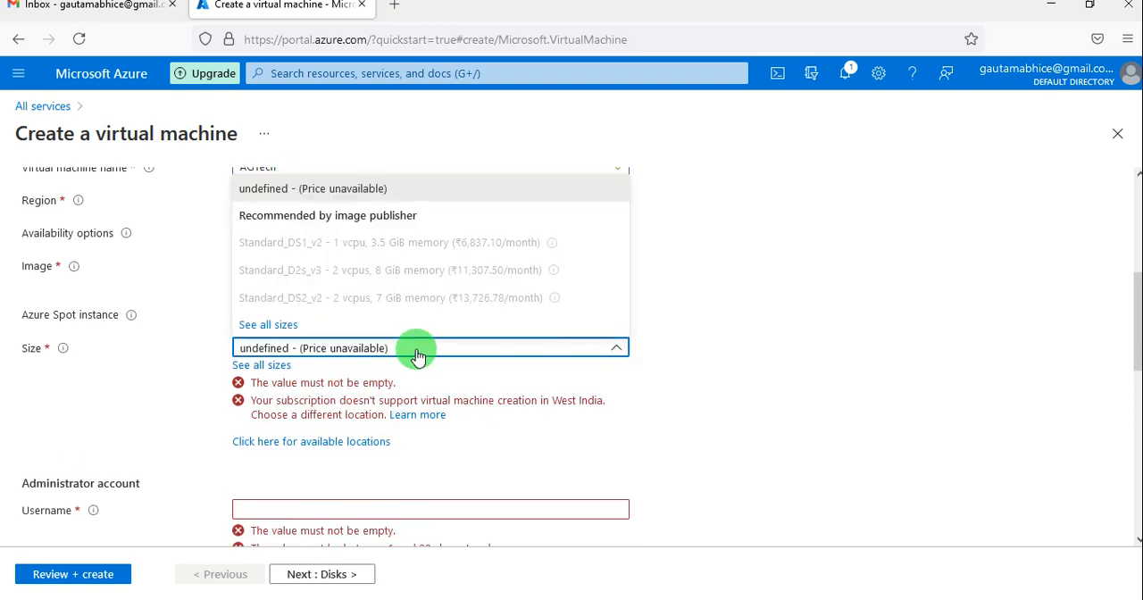
{"action": "left_click", "coordinate": [268, 324]}
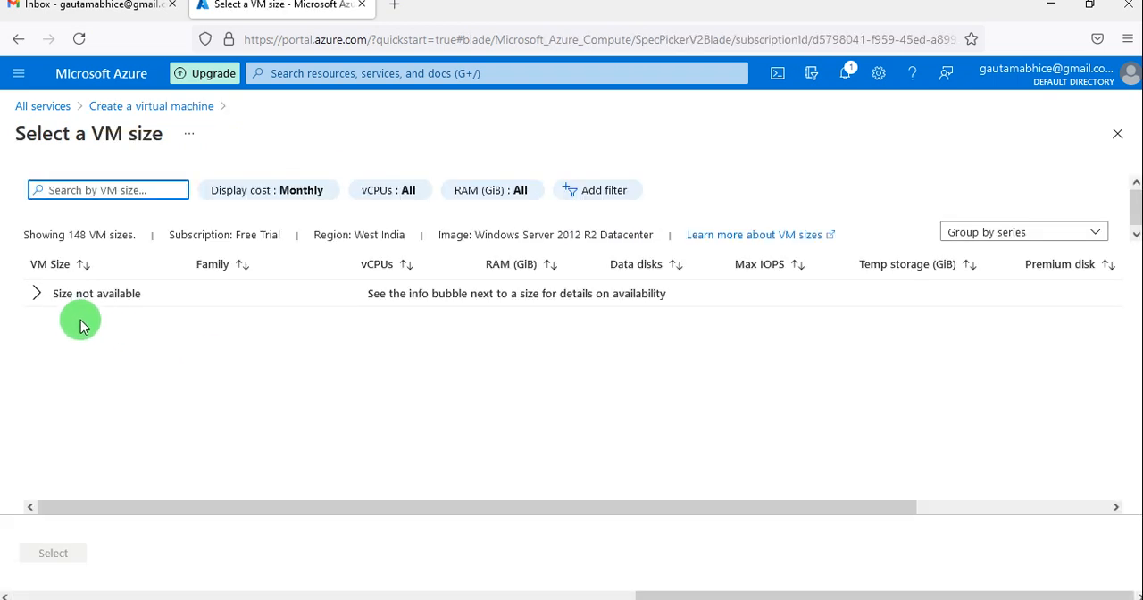
Expand the group of unavailable sizes for West India, examine its VM sizes including B2s, and leave the list without choosing one.
{"action": "left_click", "coordinate": [39, 293]}
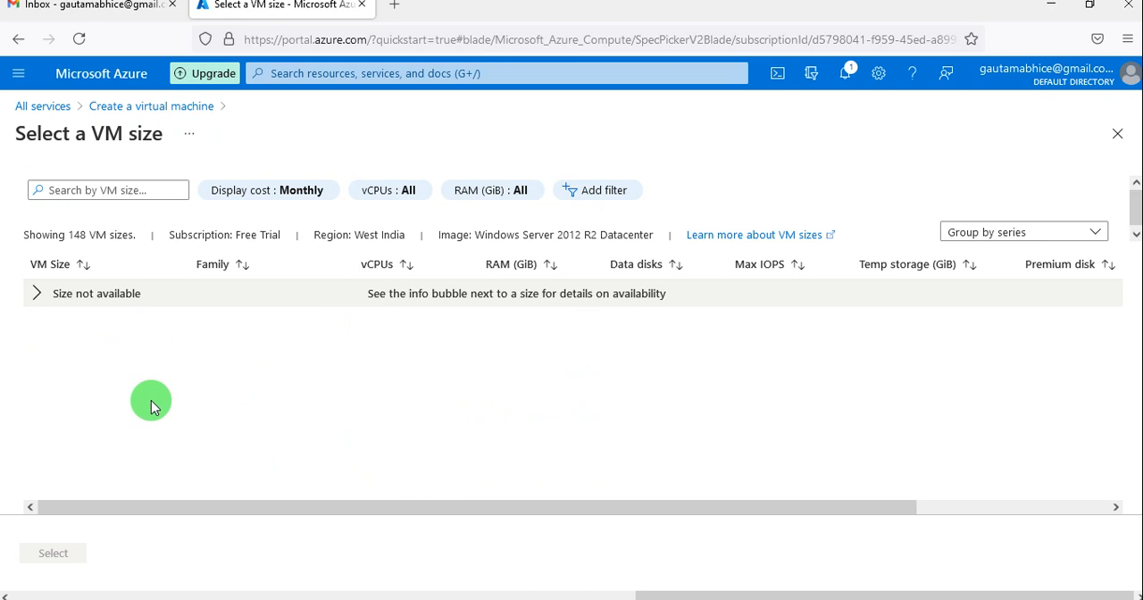
{"action": "scroll", "coordinate": [128, 418], "scroll_direction": "down", "scroll_amount": 5}
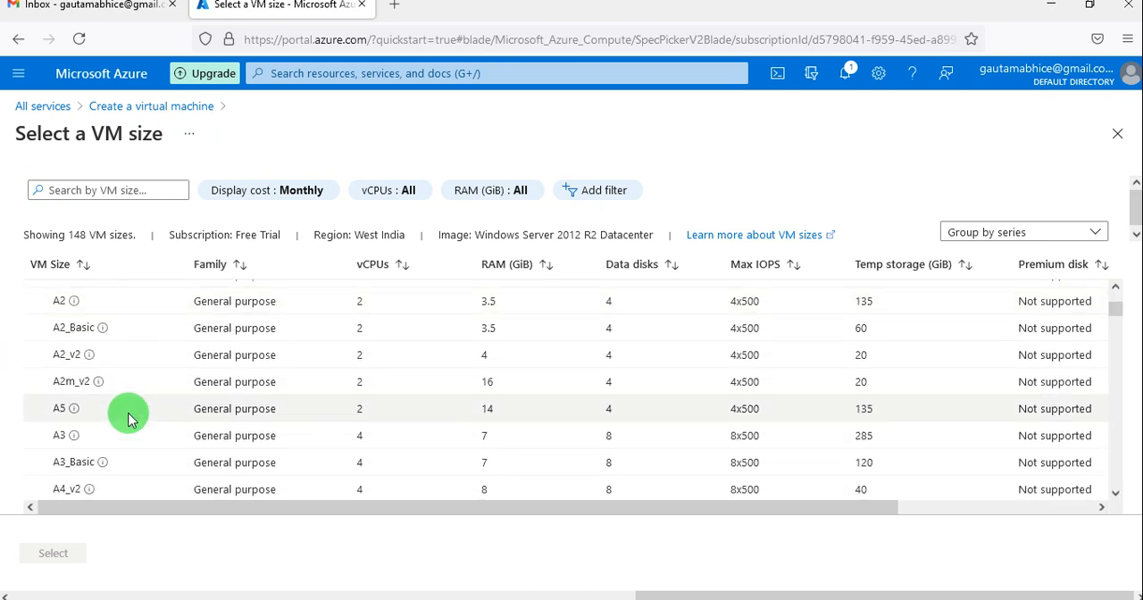
{"action": "scroll", "coordinate": [127, 418], "scroll_direction": "down", "scroll_amount": 15}
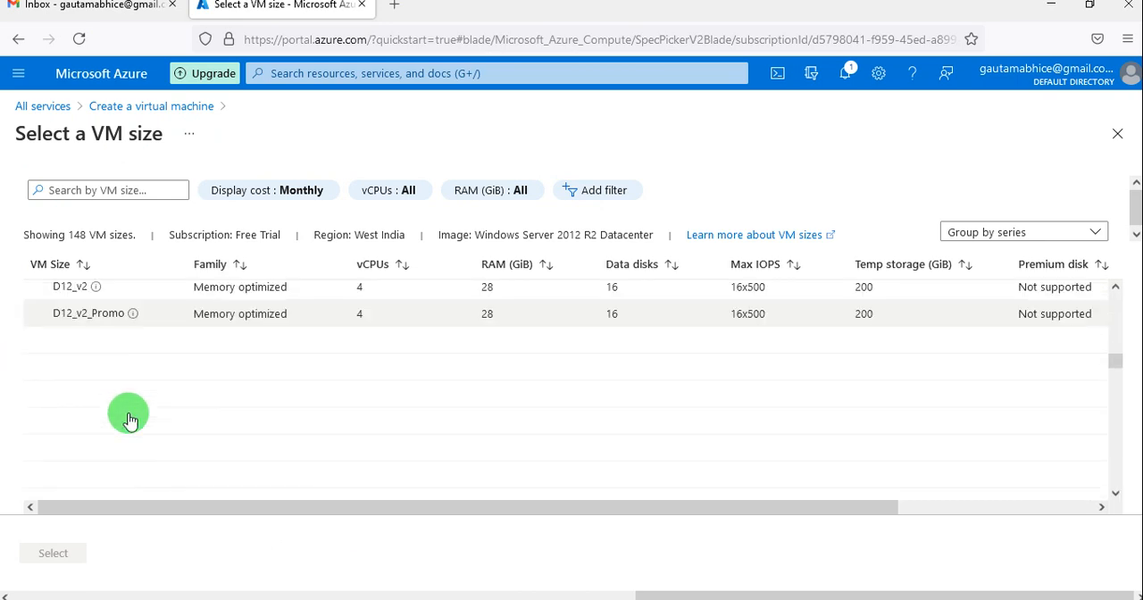
{"action": "scroll", "coordinate": [128, 417], "scroll_direction": "down", "scroll_amount": 8}
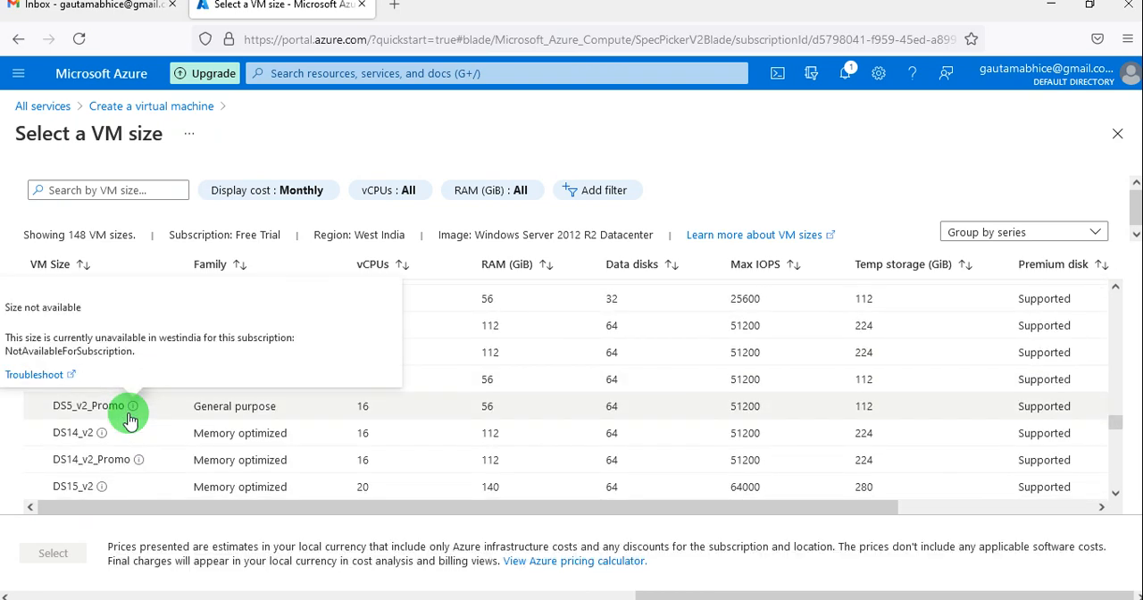
{"action": "scroll", "coordinate": [130, 419], "scroll_direction": "down", "scroll_amount": 10}
{"action": "scroll", "coordinate": [127, 418], "scroll_direction": "down", "scroll_amount": 3}
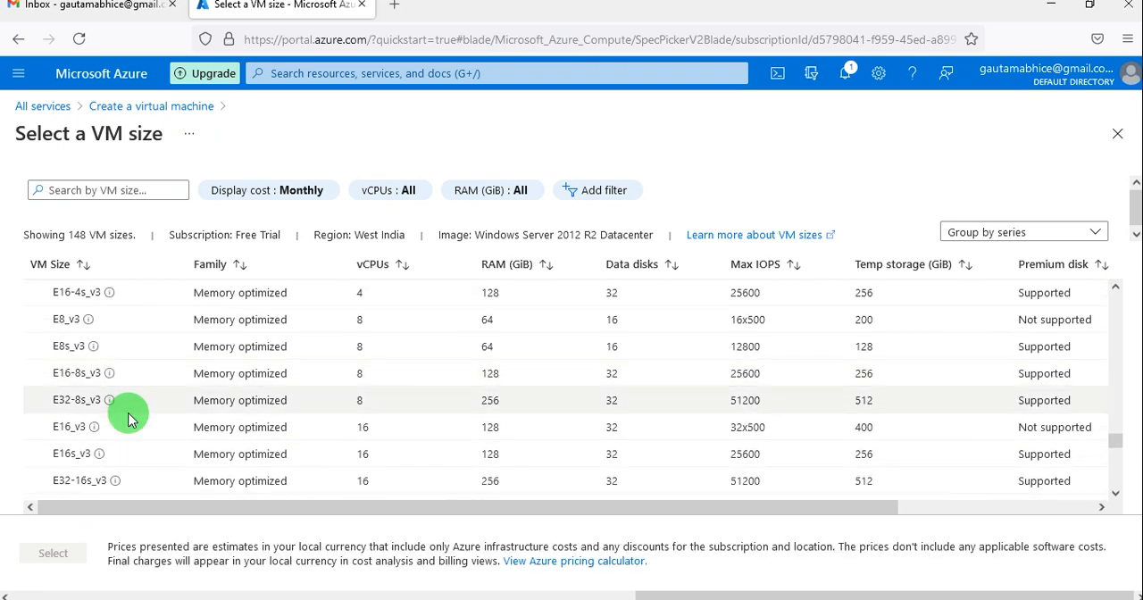
{"action": "scroll", "coordinate": [128, 418], "scroll_direction": "up", "scroll_amount": 10}
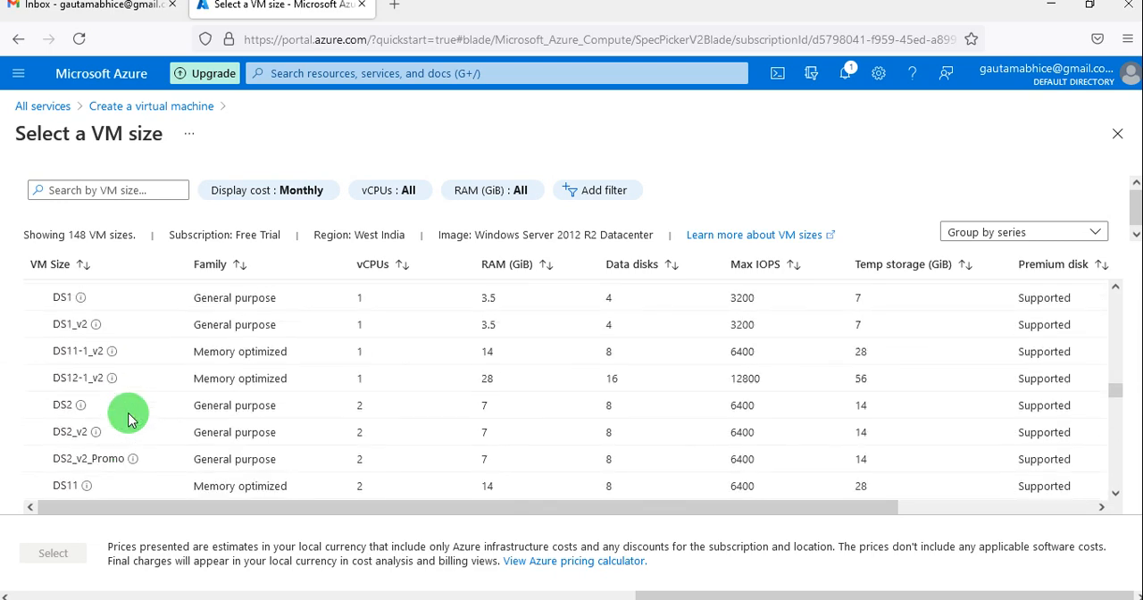
{"action": "scroll", "coordinate": [128, 418], "scroll_direction": "up", "scroll_amount": 10}
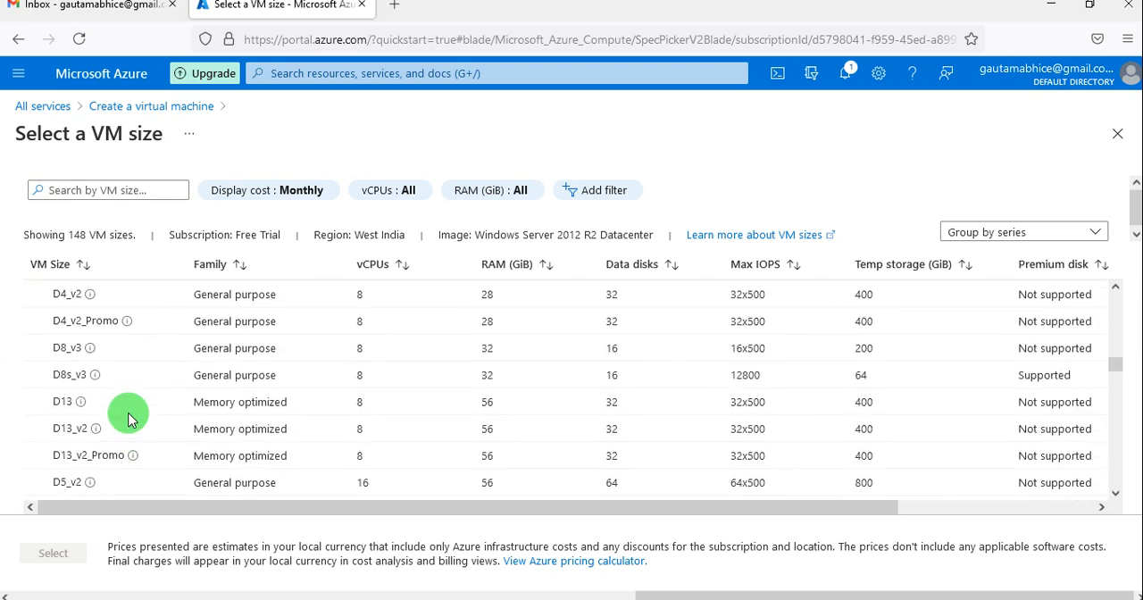
{"action": "scroll", "coordinate": [128, 418], "scroll_direction": "up", "scroll_amount": 5}
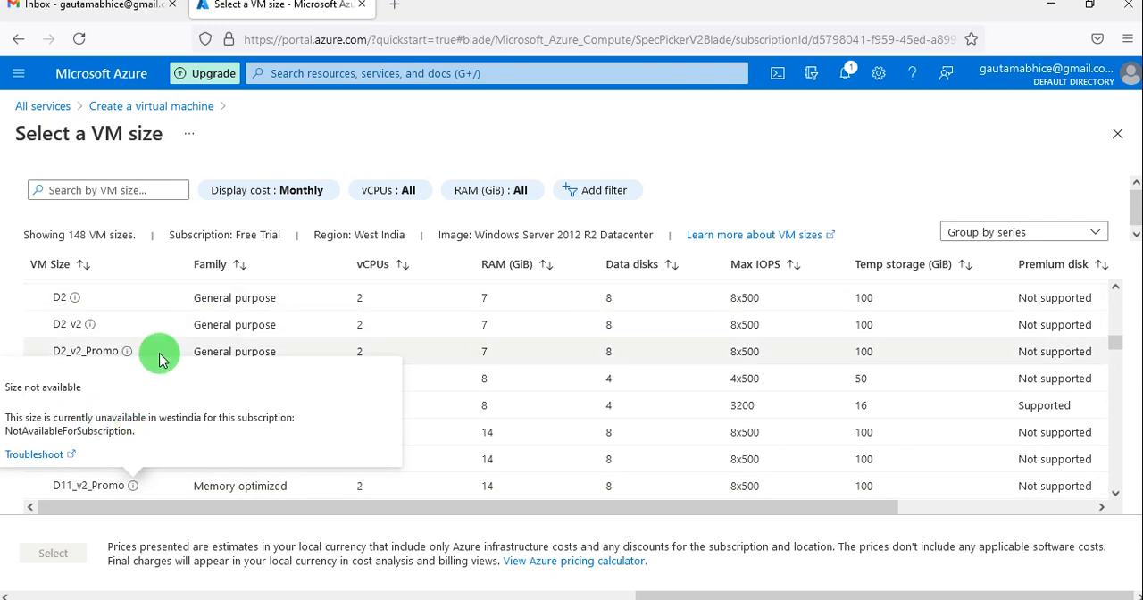
{"action": "scroll", "coordinate": [159, 358], "scroll_direction": "up", "scroll_amount": 3}
{"action": "scroll", "coordinate": [159, 358], "scroll_direction": "up", "scroll_amount": 1}
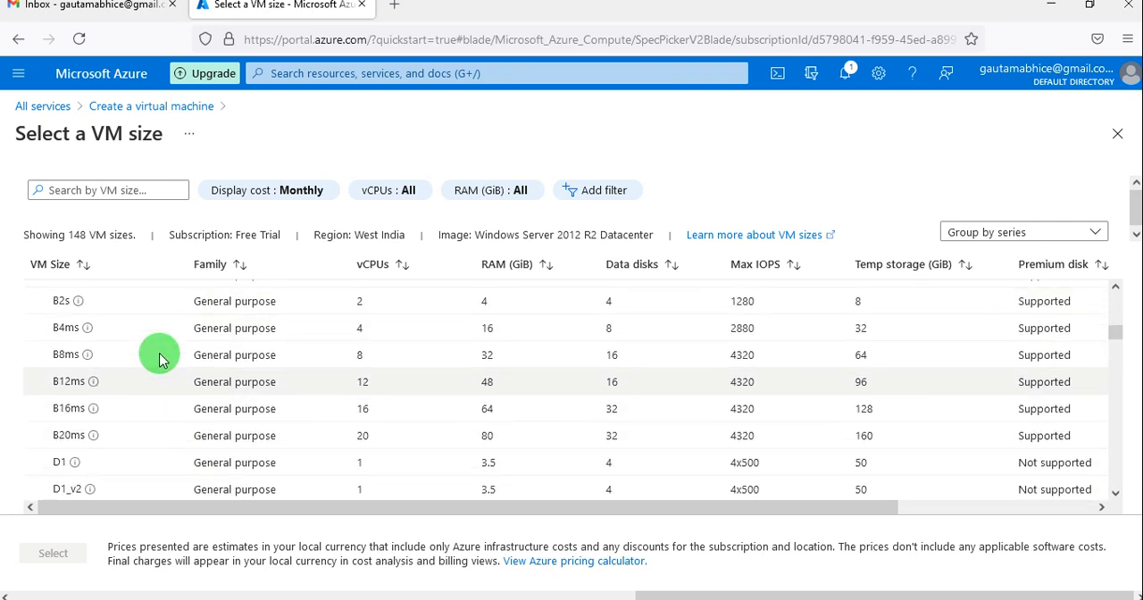
{"action": "scroll", "coordinate": [152, 397], "scroll_direction": "up", "scroll_amount": 1}
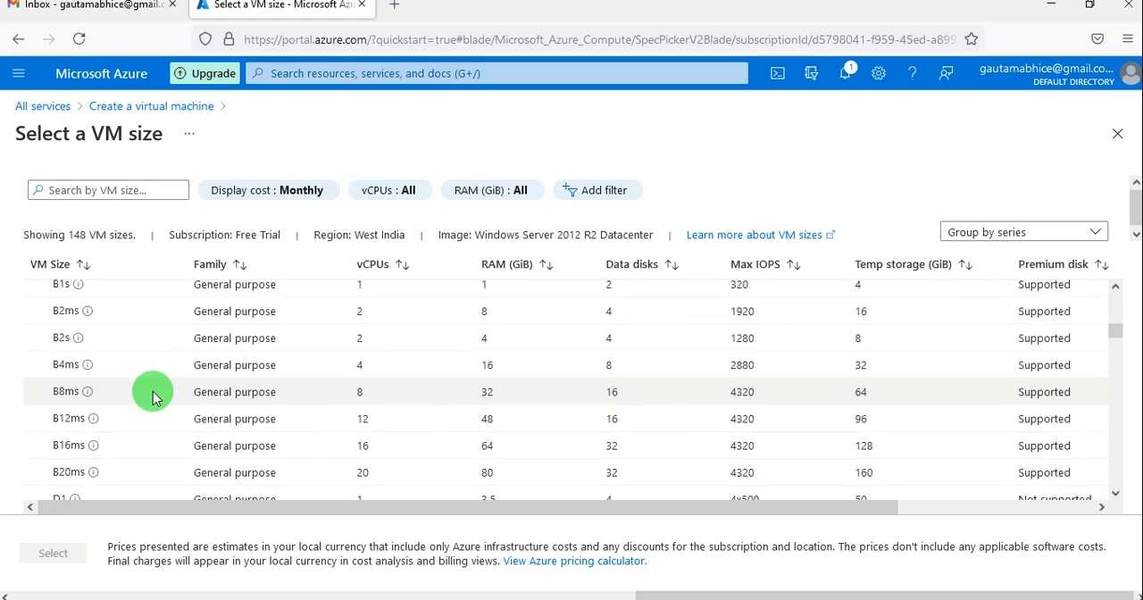
{"action": "scroll", "coordinate": [123, 337], "scroll_direction": "up", "scroll_amount": 1}
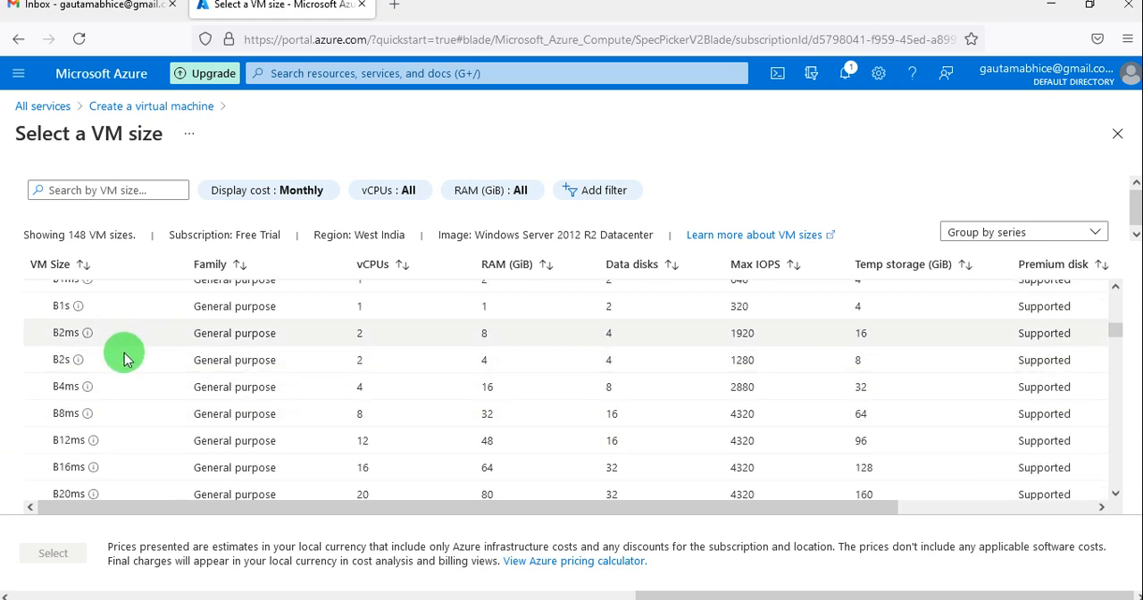
{"action": "left_click", "coordinate": [125, 366]}
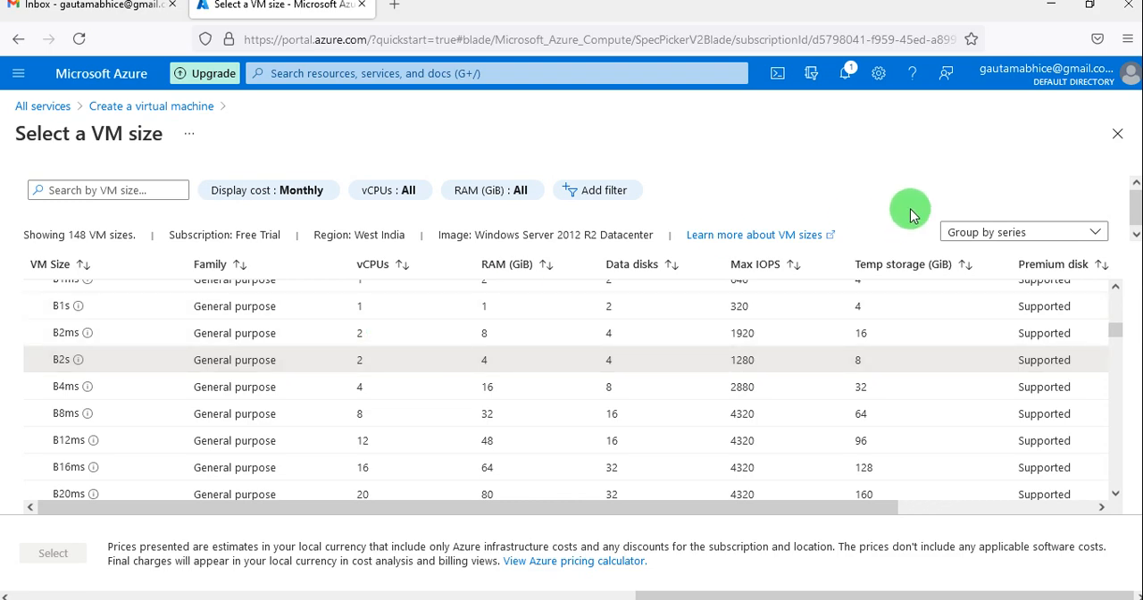
{"action": "left_click", "coordinate": [1118, 133]}
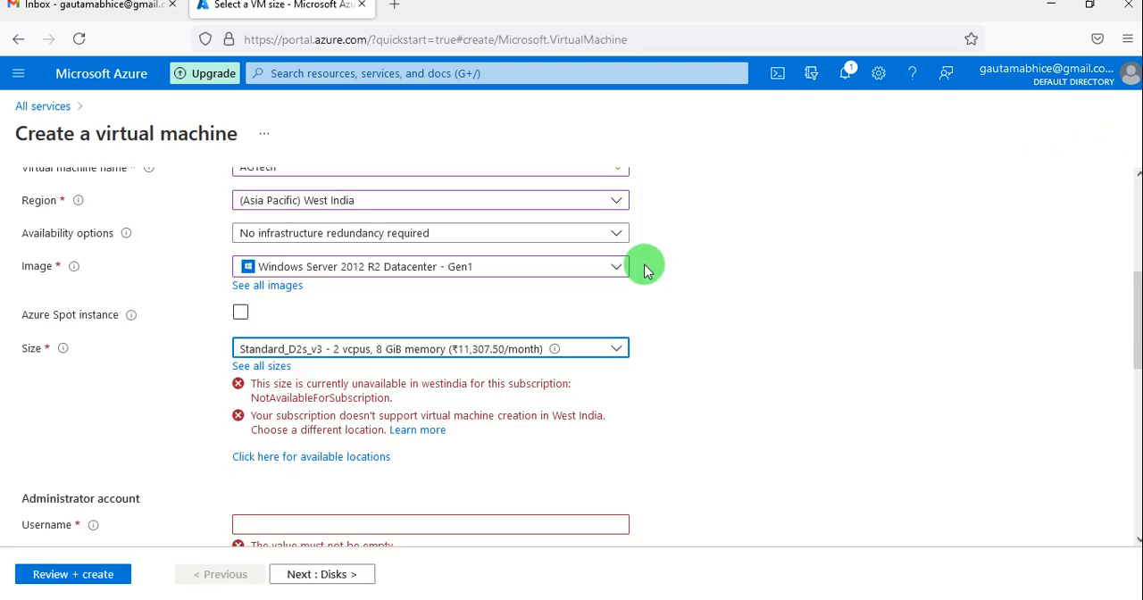
Look through the region list and set the virtual machine's region to (US) East US.
{"action": "scroll", "coordinate": [528, 311], "scroll_direction": "up", "scroll_amount": 3}
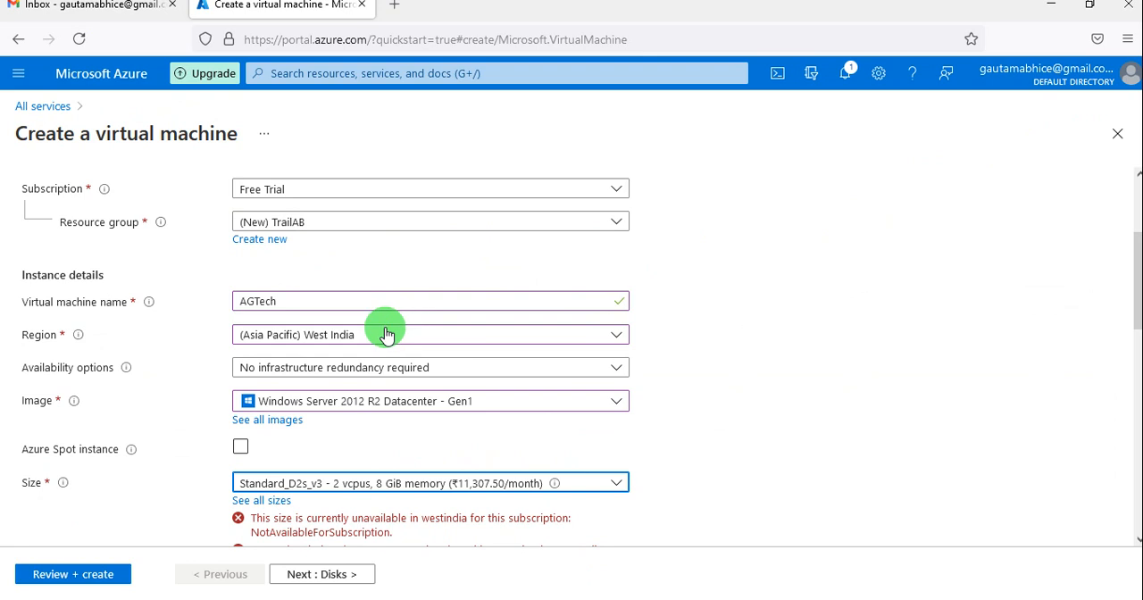
{"action": "left_click", "coordinate": [399, 333]}
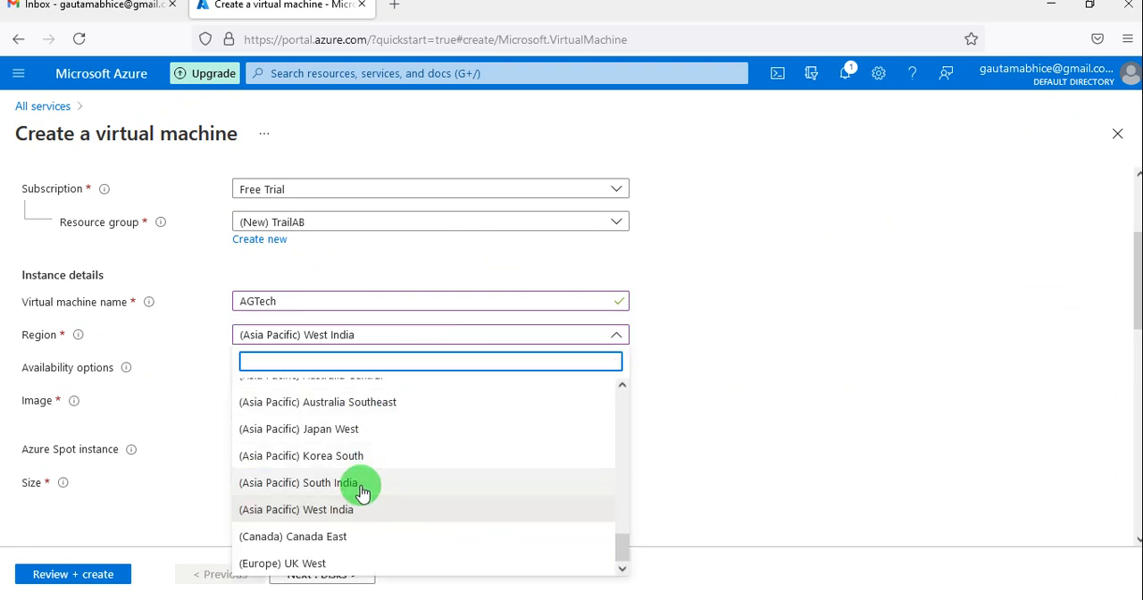
{"action": "scroll", "coordinate": [361, 493], "scroll_direction": "up", "scroll_amount": 3}
{"action": "scroll", "coordinate": [361, 493], "scroll_direction": "up", "scroll_amount": 4}
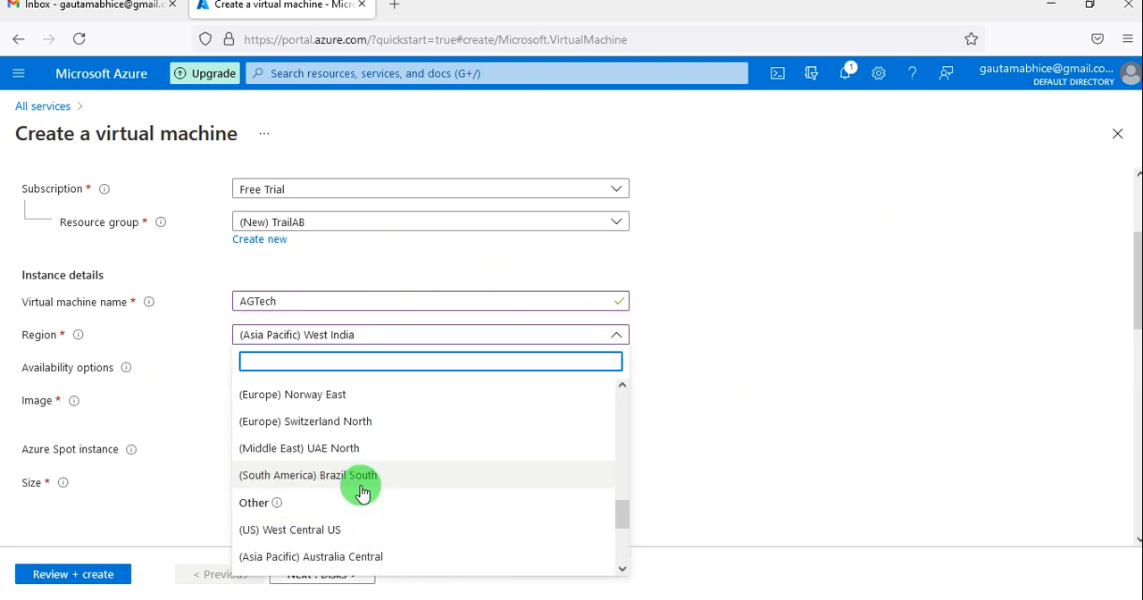
{"action": "scroll", "coordinate": [361, 493], "scroll_direction": "up", "scroll_amount": 5}
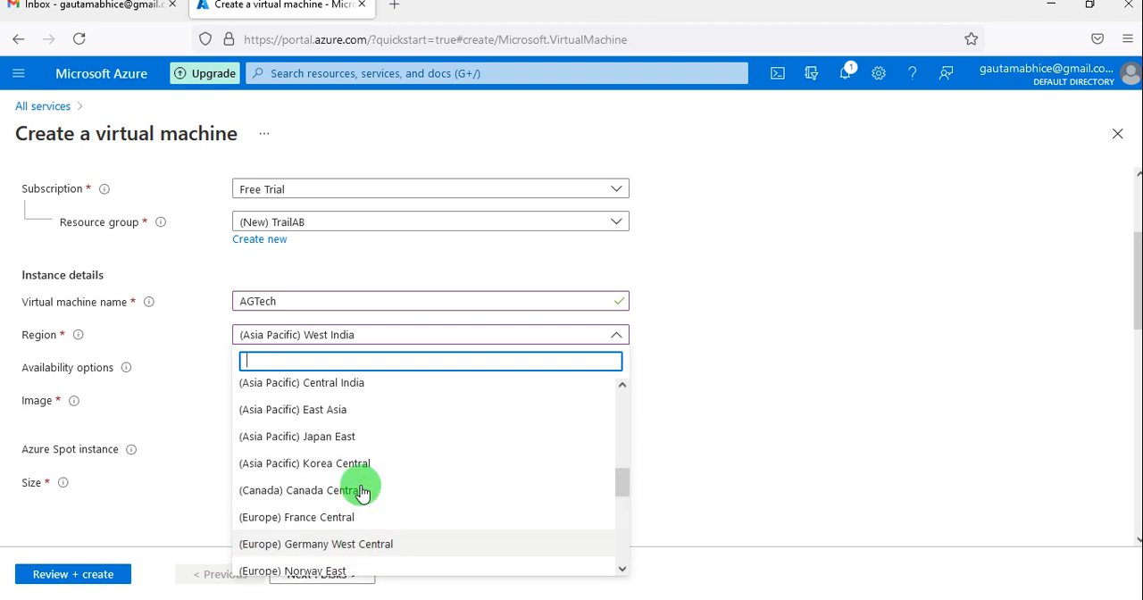
{"action": "scroll", "coordinate": [362, 493], "scroll_direction": "up", "scroll_amount": 5}
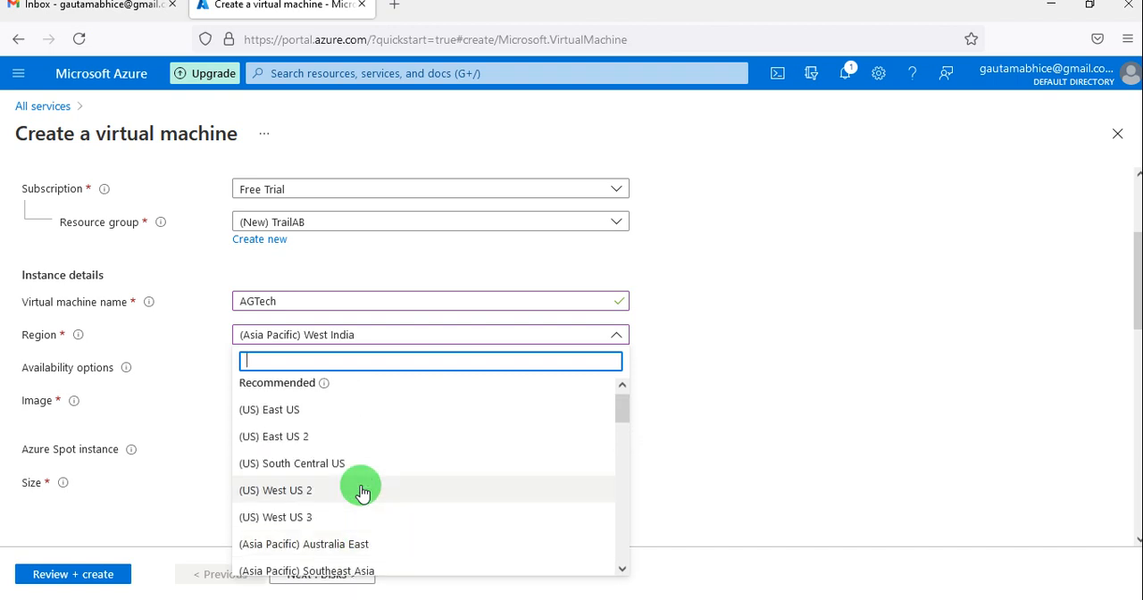
{"action": "left_click", "coordinate": [301, 410]}
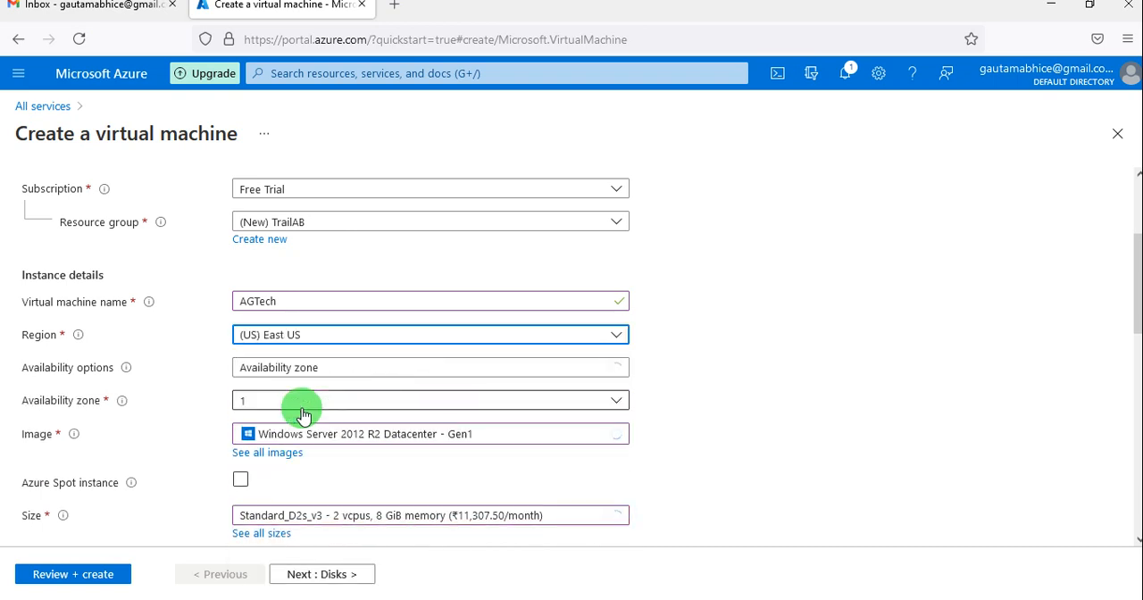
Set the virtual machine's size to Standard_DS1_v2 with 1 vcpu and 3.5 GiB memory.
{"action": "scroll", "coordinate": [435, 478], "scroll_direction": "down", "scroll_amount": 1}
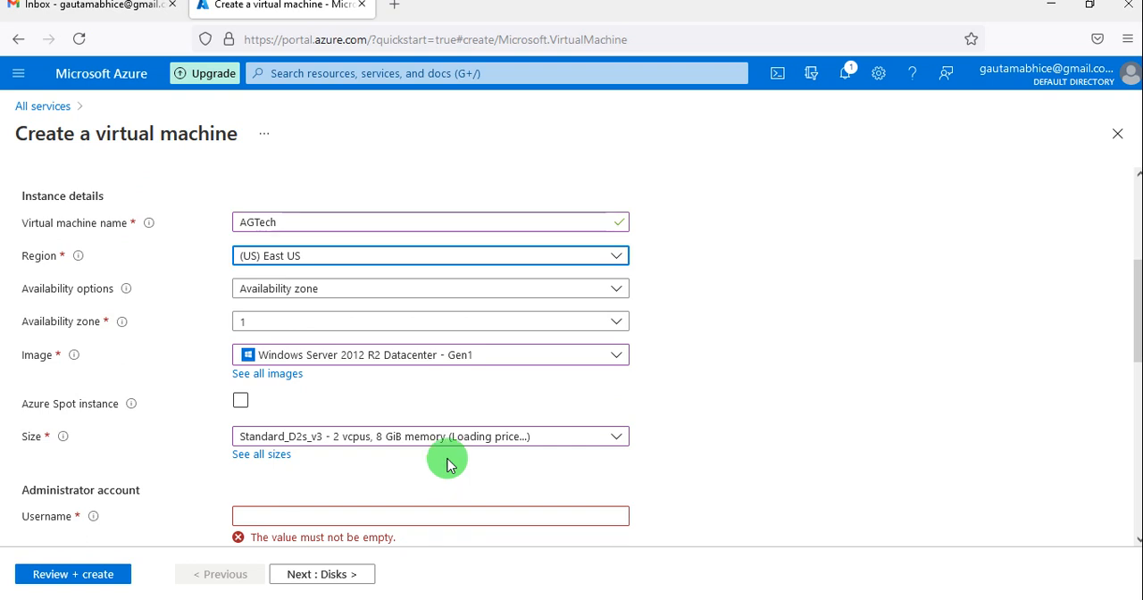
{"action": "left_click", "coordinate": [543, 439]}
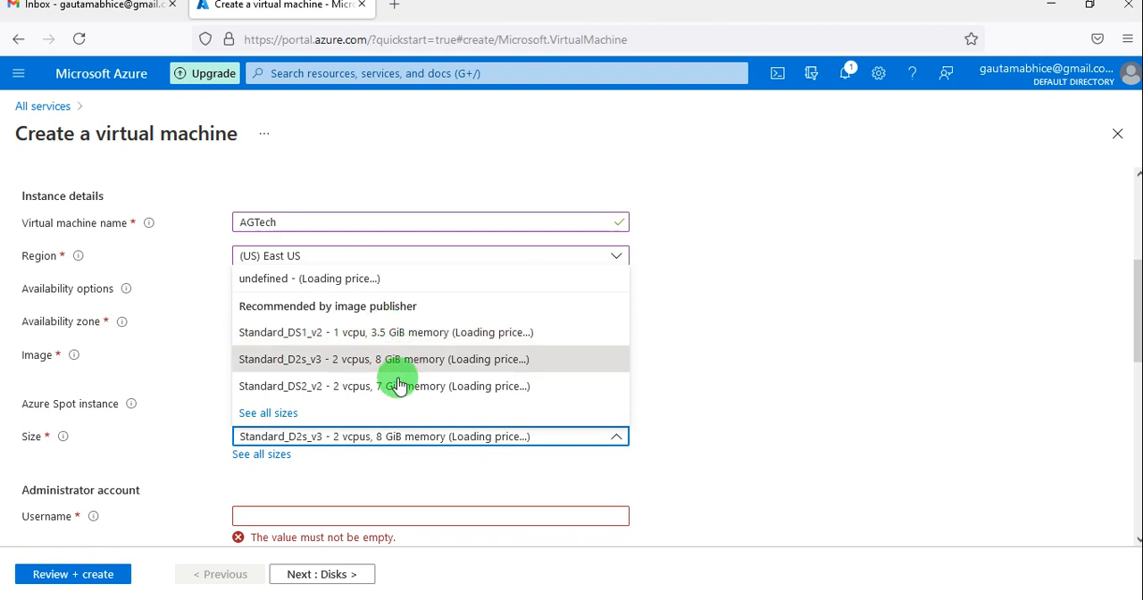
{"action": "left_click", "coordinate": [378, 335]}
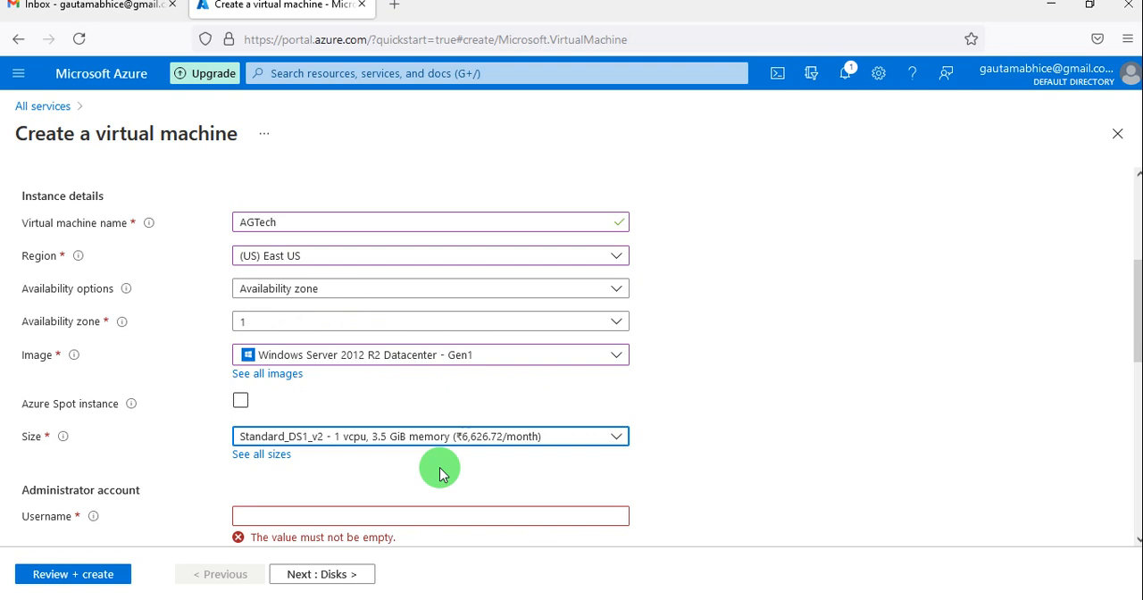
Compare the specifications and monthly costs in the complete list of East US VM sizes and set the virtual machine's size to B1s.
{"action": "left_click", "coordinate": [480, 445]}
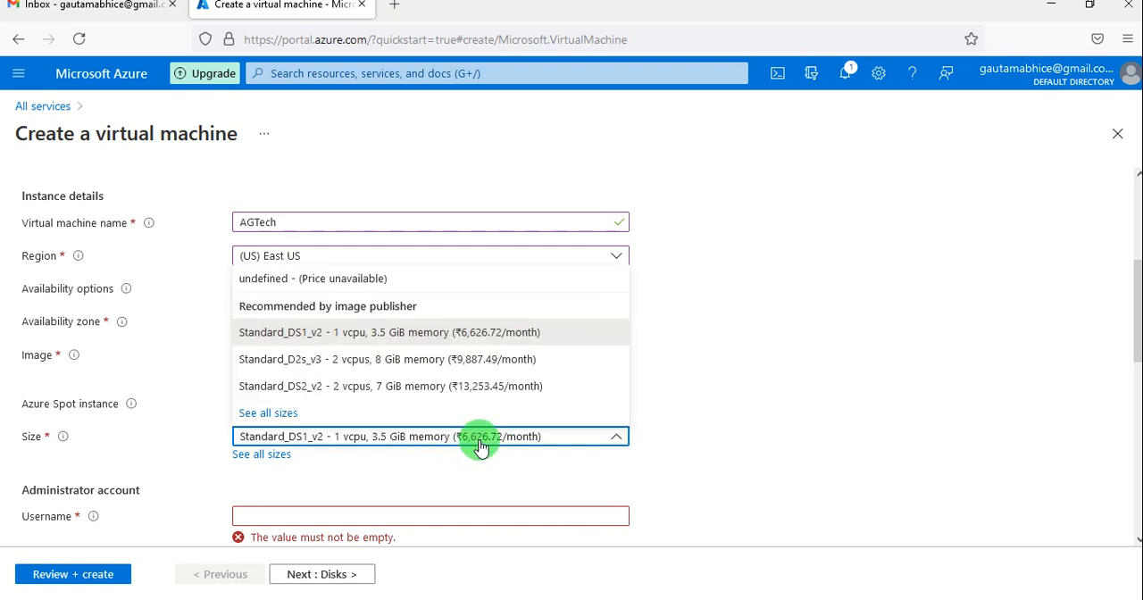
{"action": "left_click", "coordinate": [268, 413]}
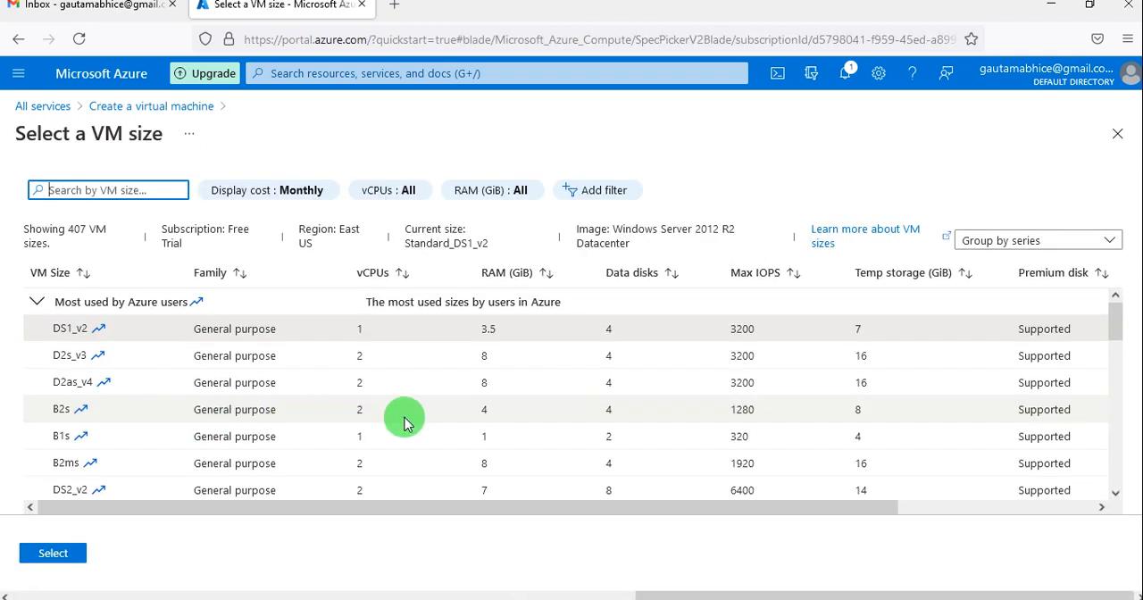
{"action": "scroll", "coordinate": [405, 424], "scroll_direction": "right", "scroll_amount": 5}
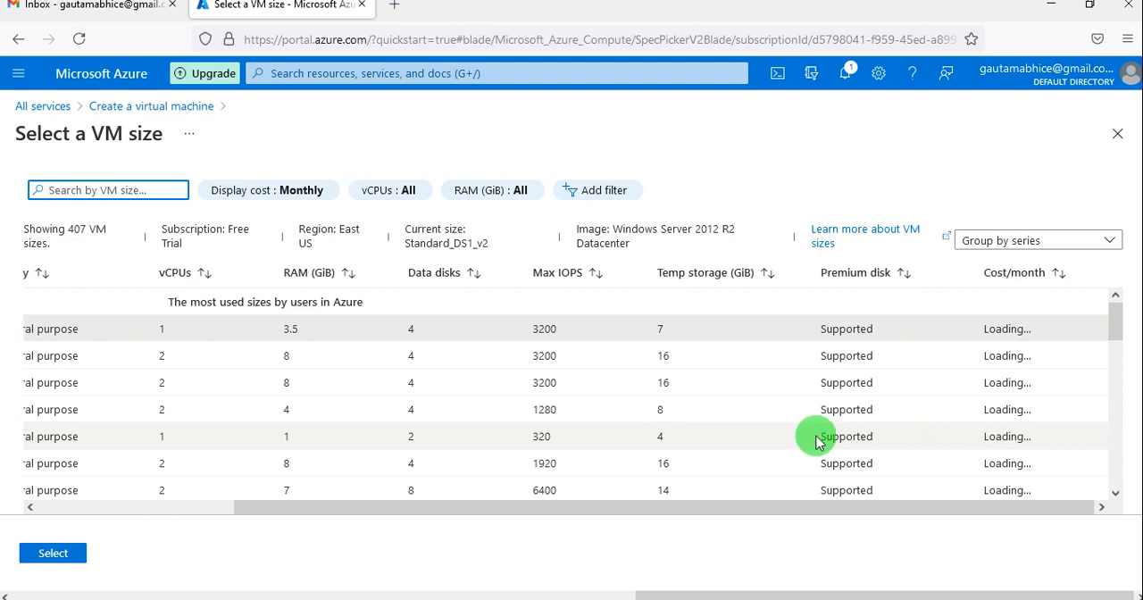
{"action": "scroll", "coordinate": [813, 440], "scroll_direction": "left", "scroll_amount": 3}
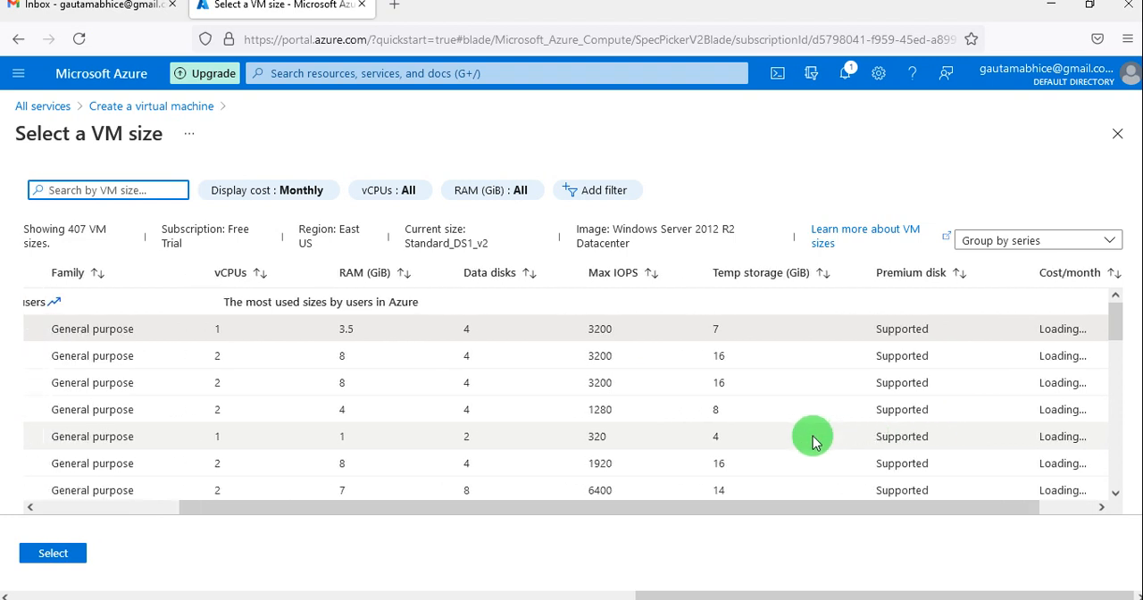
{"action": "scroll", "coordinate": [811, 438], "scroll_direction": "right", "scroll_amount": 3}
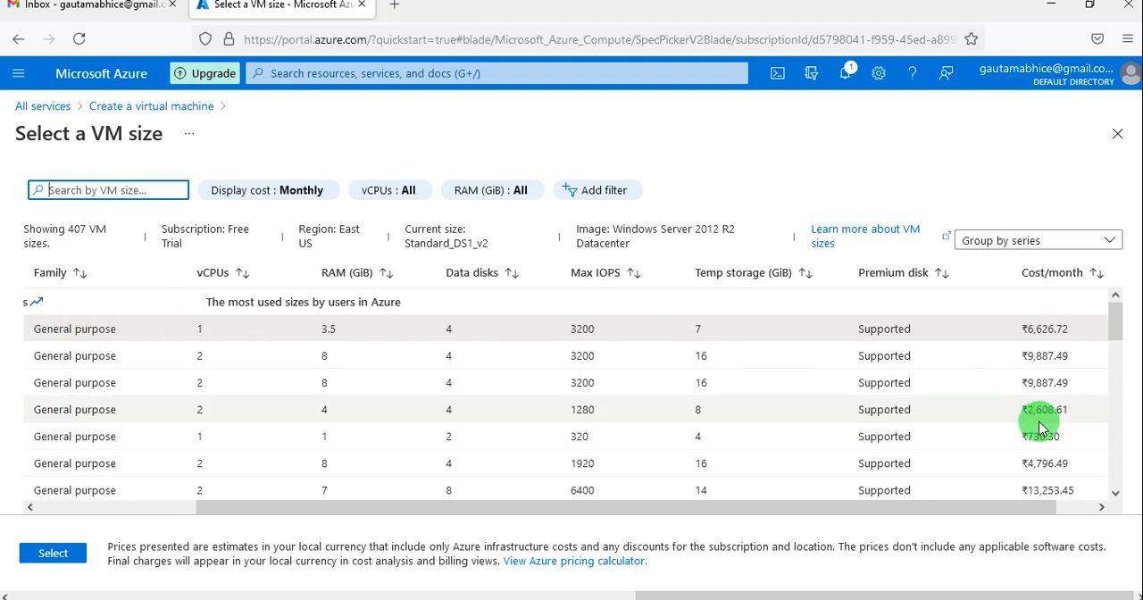
{"action": "scroll", "coordinate": [906, 436], "scroll_direction": "left", "scroll_amount": 2}
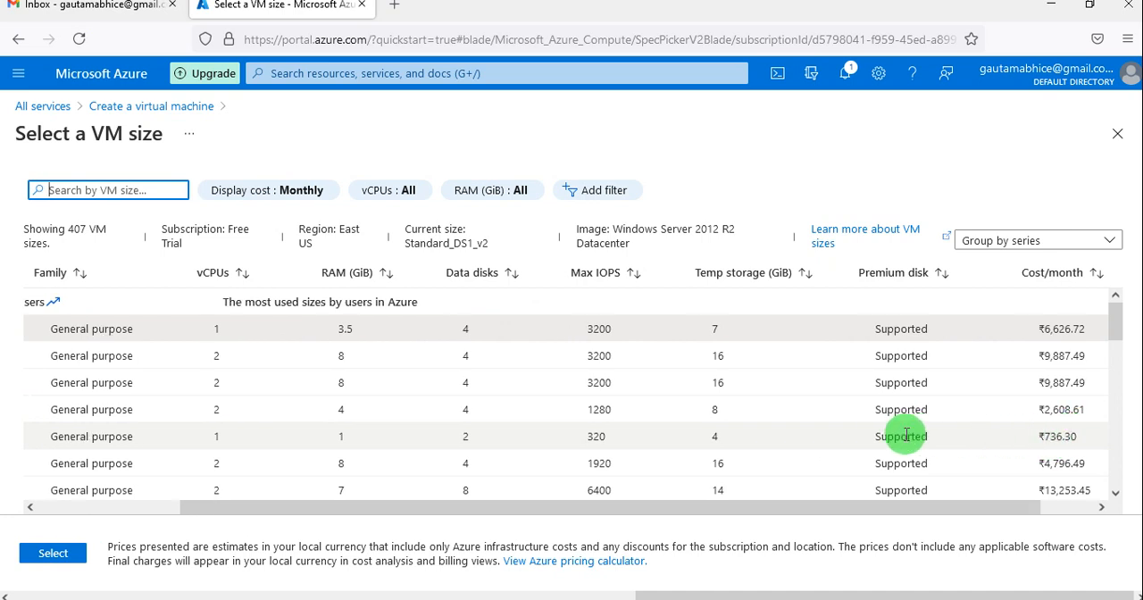
{"action": "scroll", "coordinate": [907, 436], "scroll_direction": "left", "scroll_amount": 3}
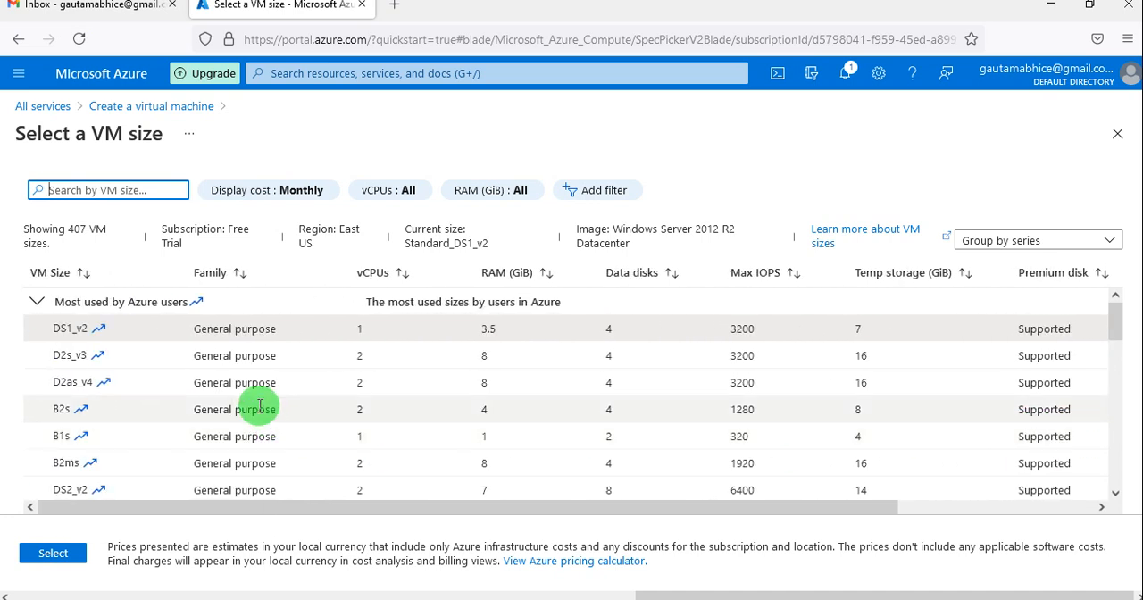
{"action": "scroll", "coordinate": [396, 409], "scroll_direction": "right", "scroll_amount": 5}
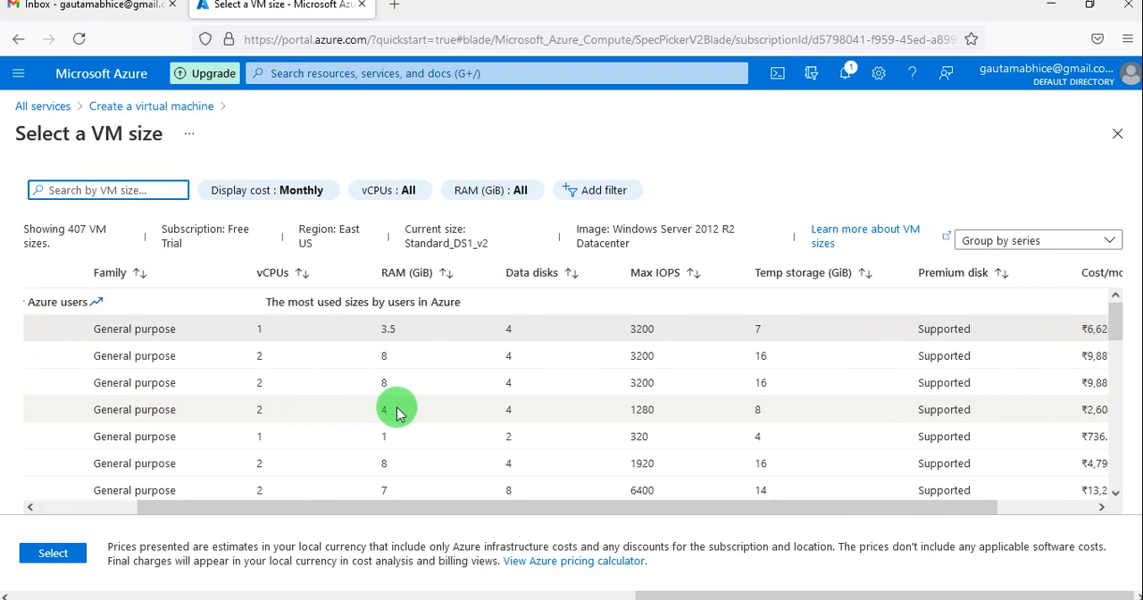
{"action": "scroll", "coordinate": [395, 412], "scroll_direction": "left", "scroll_amount": 2}
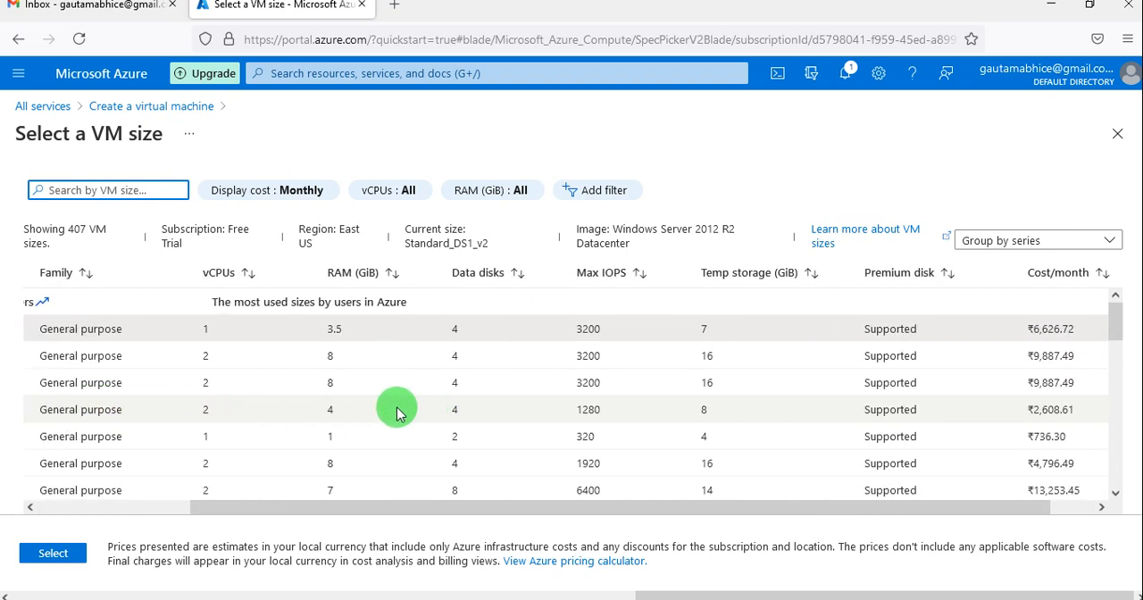
{"action": "scroll", "coordinate": [399, 414], "scroll_direction": "right", "scroll_amount": 1}
{"action": "scroll", "coordinate": [399, 413], "scroll_direction": "left", "scroll_amount": 1}
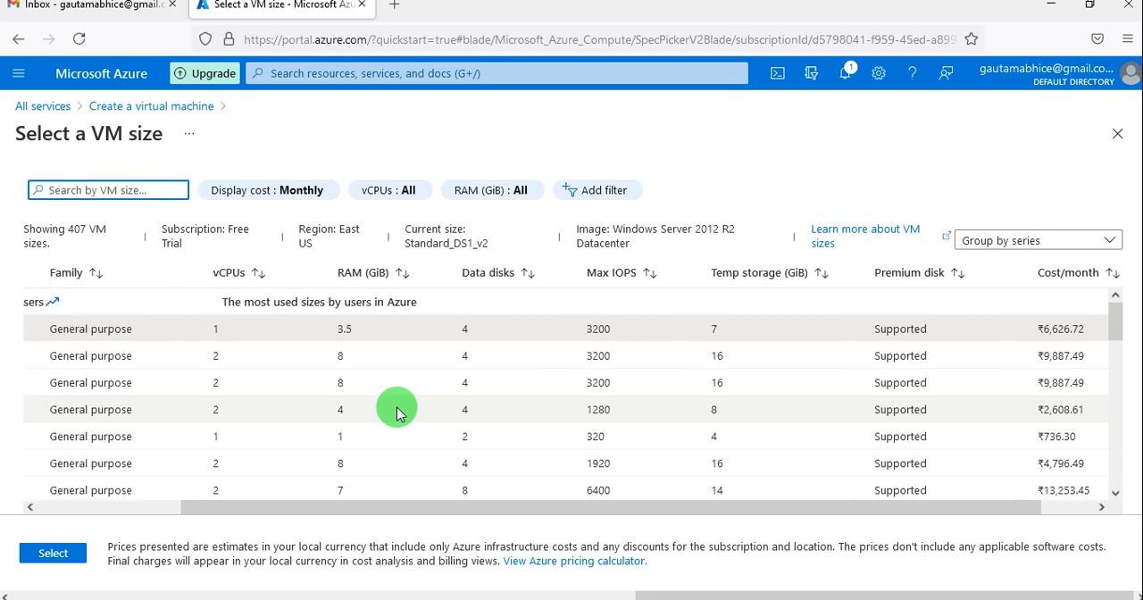
{"action": "scroll", "coordinate": [284, 434], "scroll_direction": "left", "scroll_amount": 6}
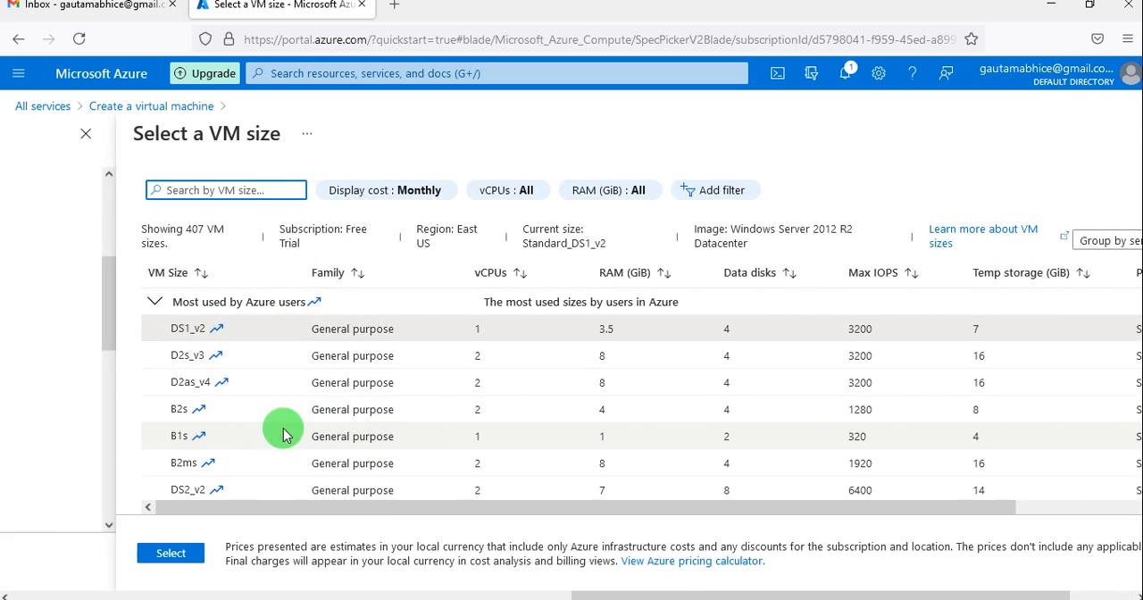
{"action": "left_click", "coordinate": [330, 436]}
{"action": "left_click", "coordinate": [161, 554]}
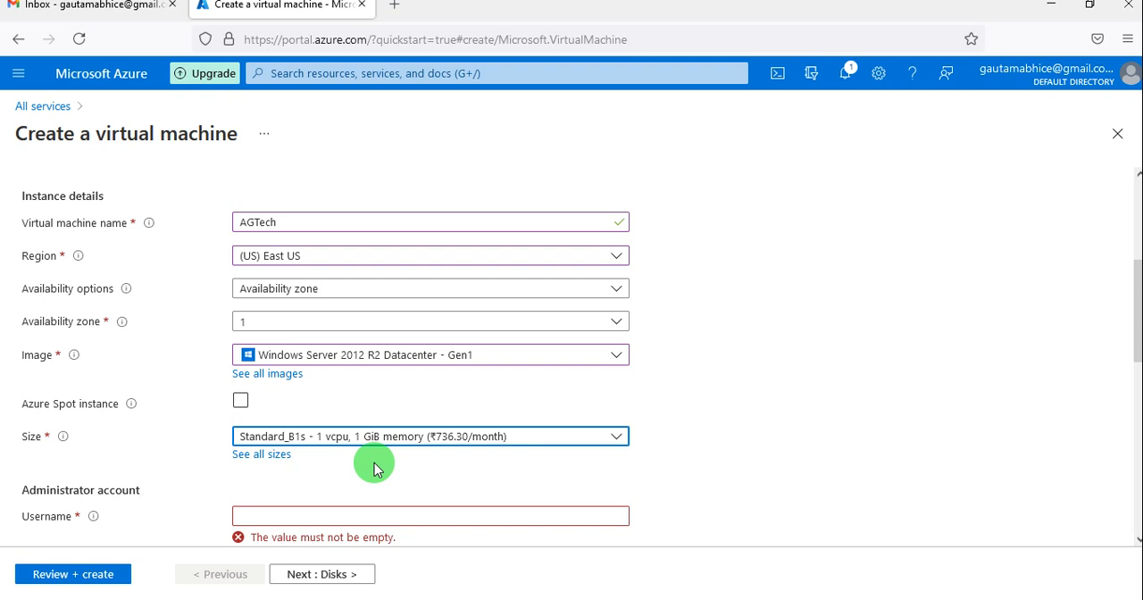
Set the administrator account's username to testuser.
{"action": "scroll", "coordinate": [374, 469], "scroll_direction": "down", "scroll_amount": 3}
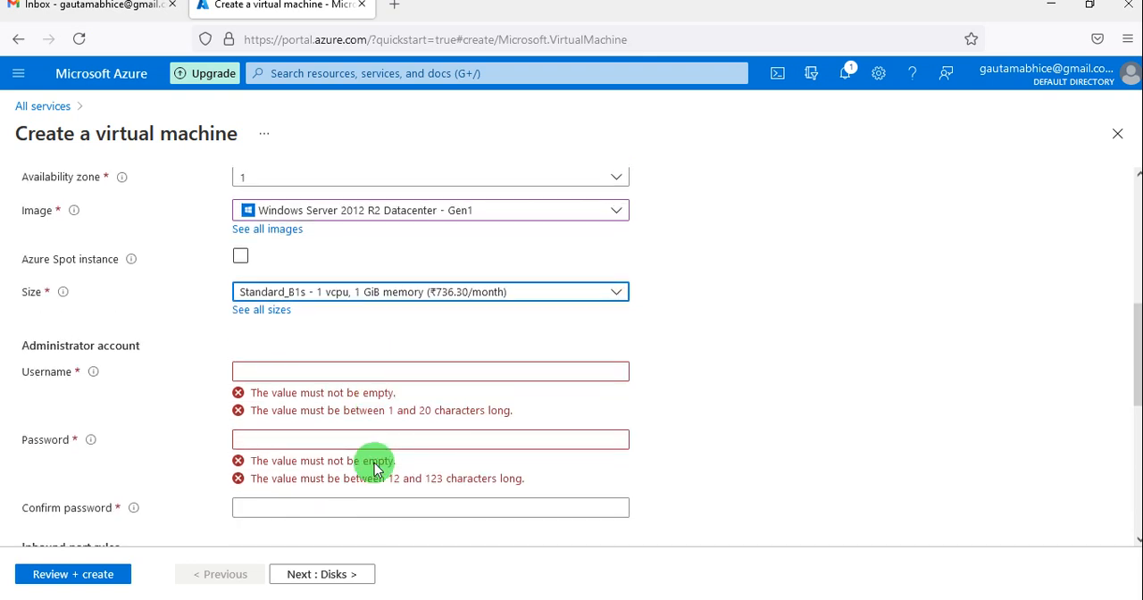
{"action": "left_click", "coordinate": [293, 368]}
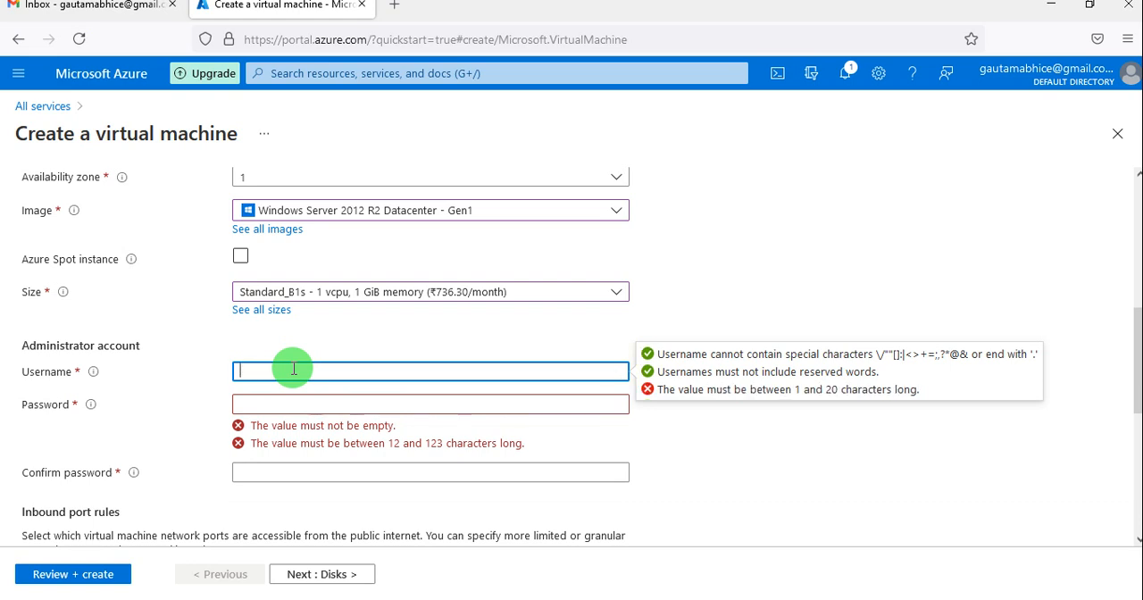
{"action": "type", "text": "testuser"}
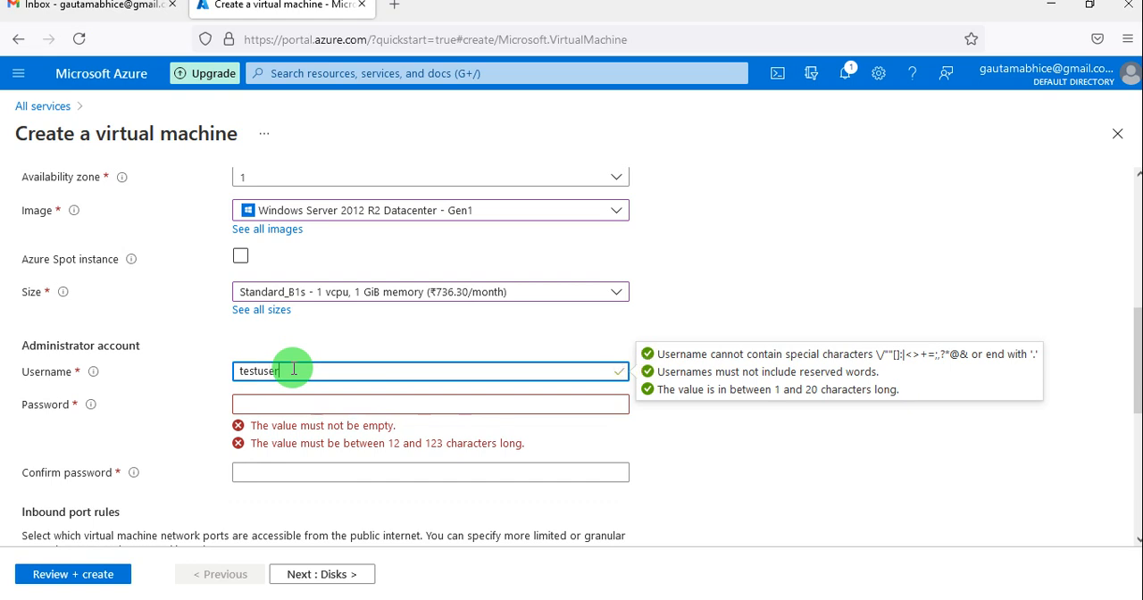
Enter the administrator account password and repeat it in the password confirmation.
{"action": "left_click", "coordinate": [287, 398]}
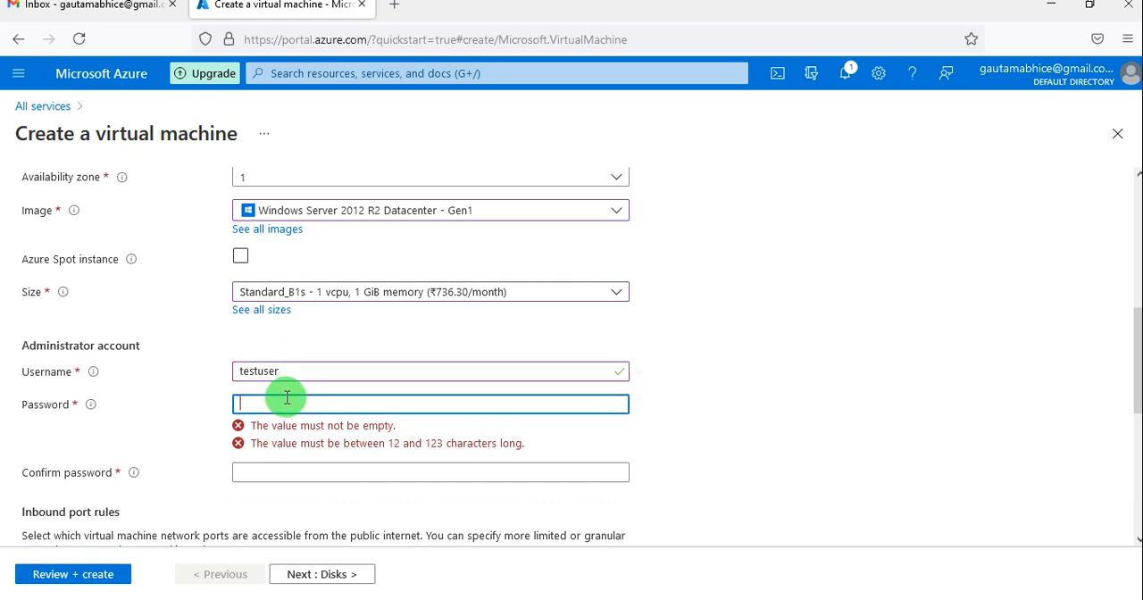
{"action": "type", "text": "•"}
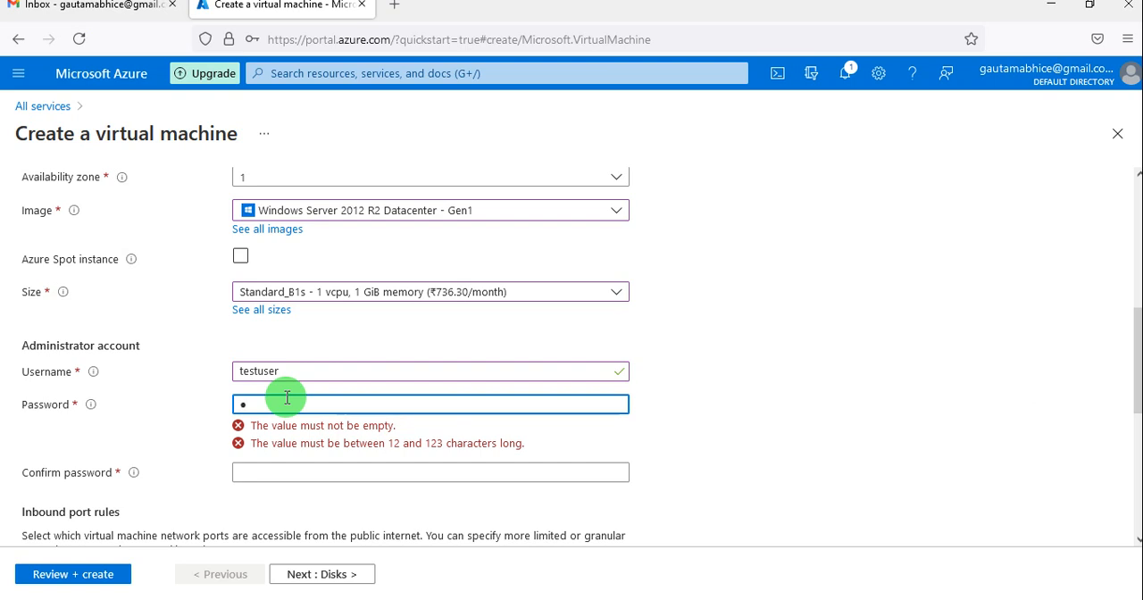
{"action": "type", "text": "•••••••••"}
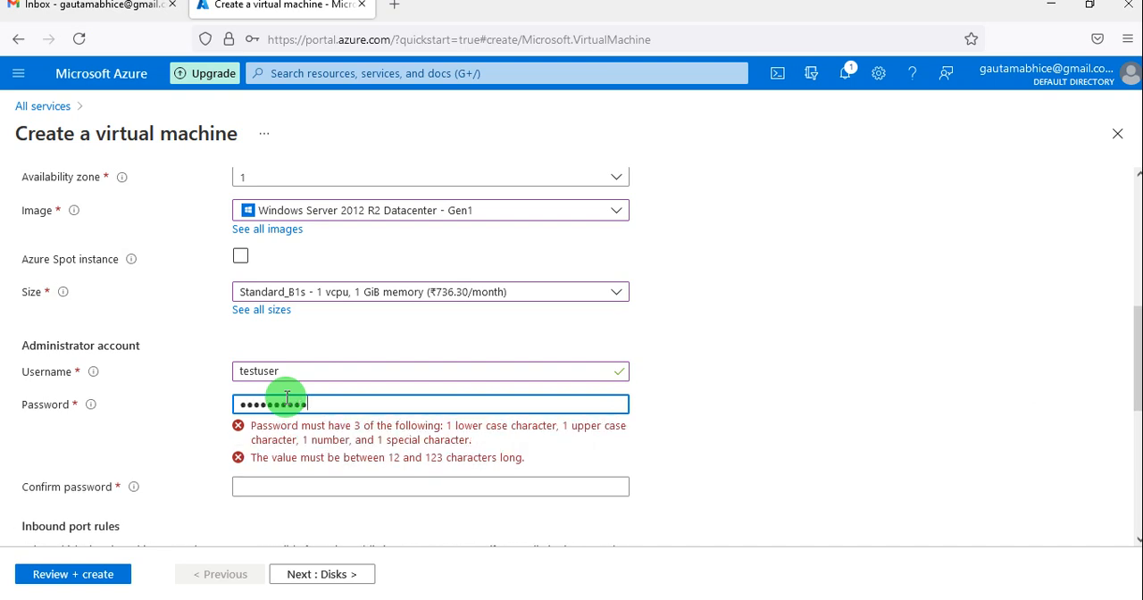
{"action": "type", "text": "•"}
{"action": "key", "text": "Tab"}
{"action": "type", "text": "••"}
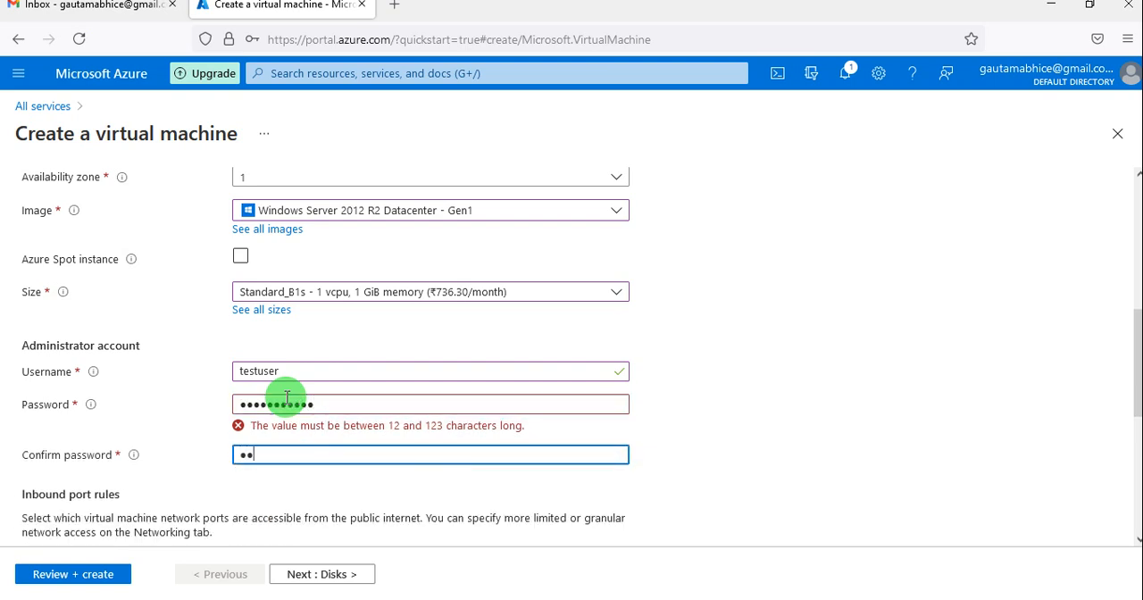
{"action": "type", "text": "•••••••"}
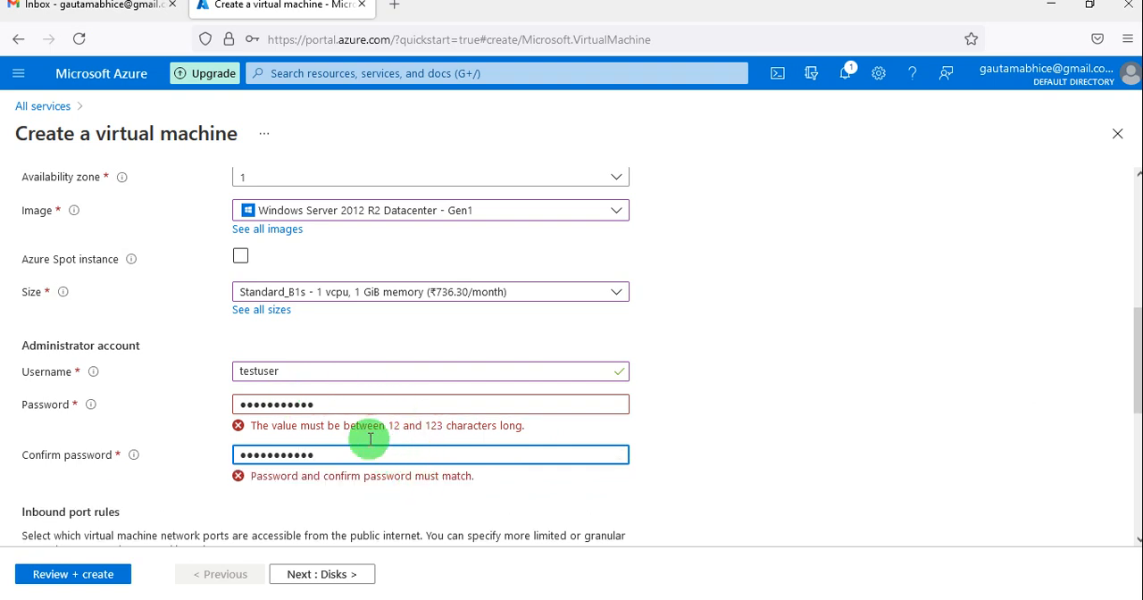
Replace the administrator password with a longer one and extend the password confirmation to match it.
{"action": "left_click_drag", "start_coordinate": [352, 408], "coordinate": [227, 407]}
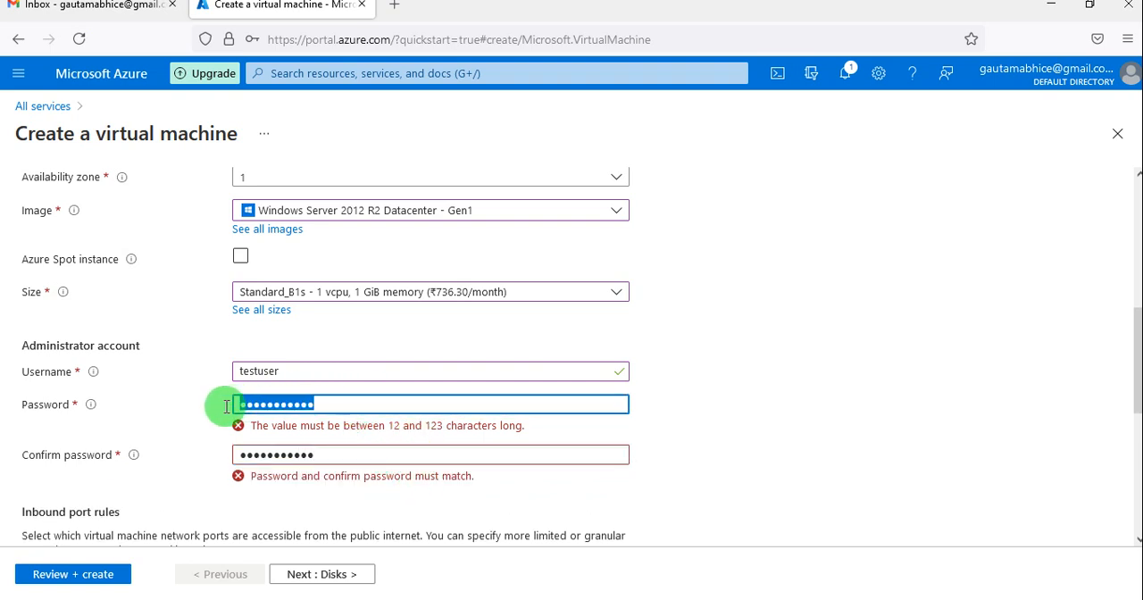
{"action": "type", "text": "•••••••"}
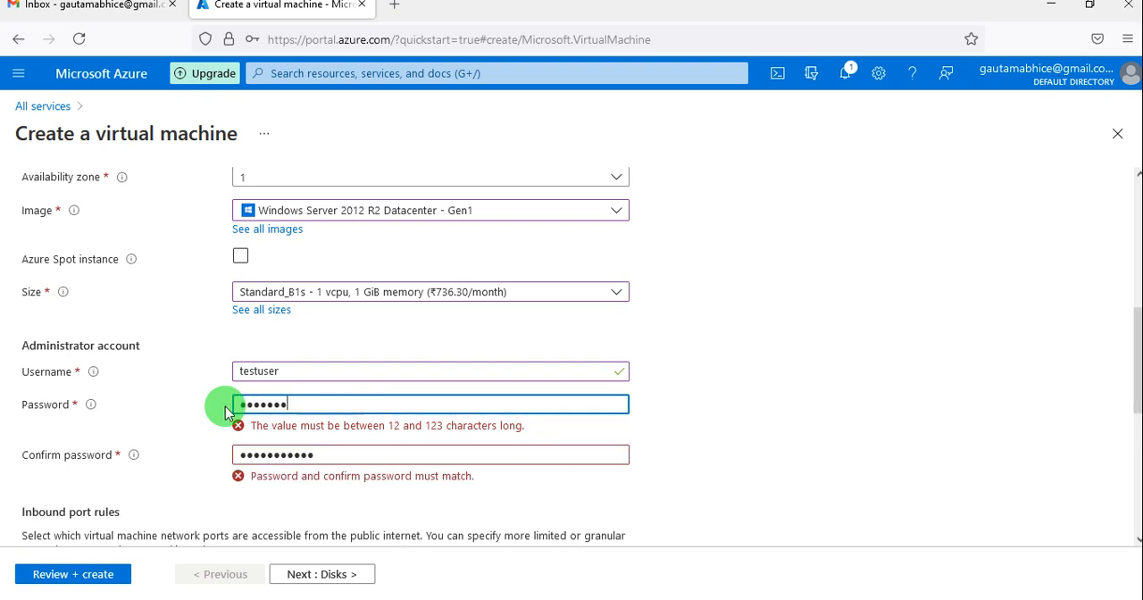
{"action": "type", "text": "••••••"}
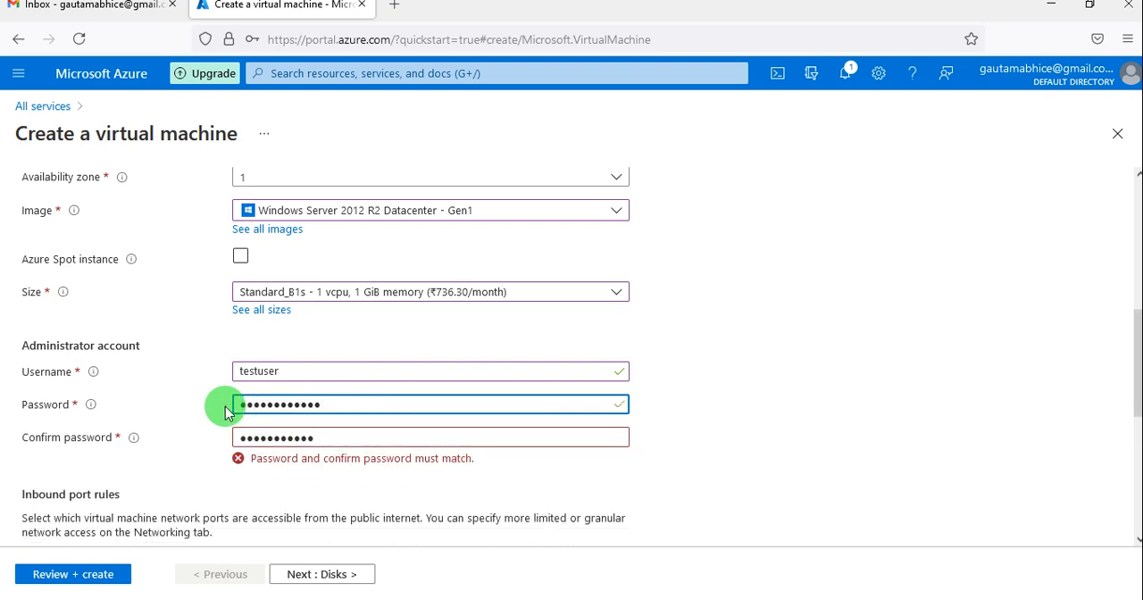
{"action": "left_click", "coordinate": [330, 439]}
{"action": "type", "text": "•"}
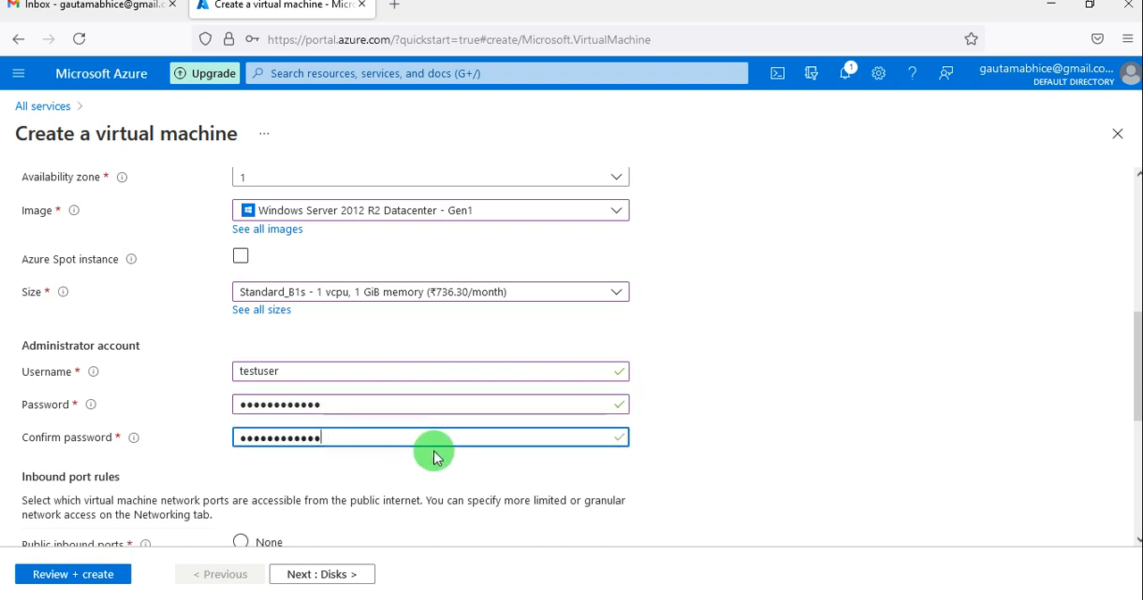
{"action": "left_click", "coordinate": [443, 478]}
Add HTTP (80) to the virtual machine's selected public inbound ports, keeping RDP (3389).
{"action": "scroll", "coordinate": [444, 476], "scroll_direction": "down", "scroll_amount": 3}
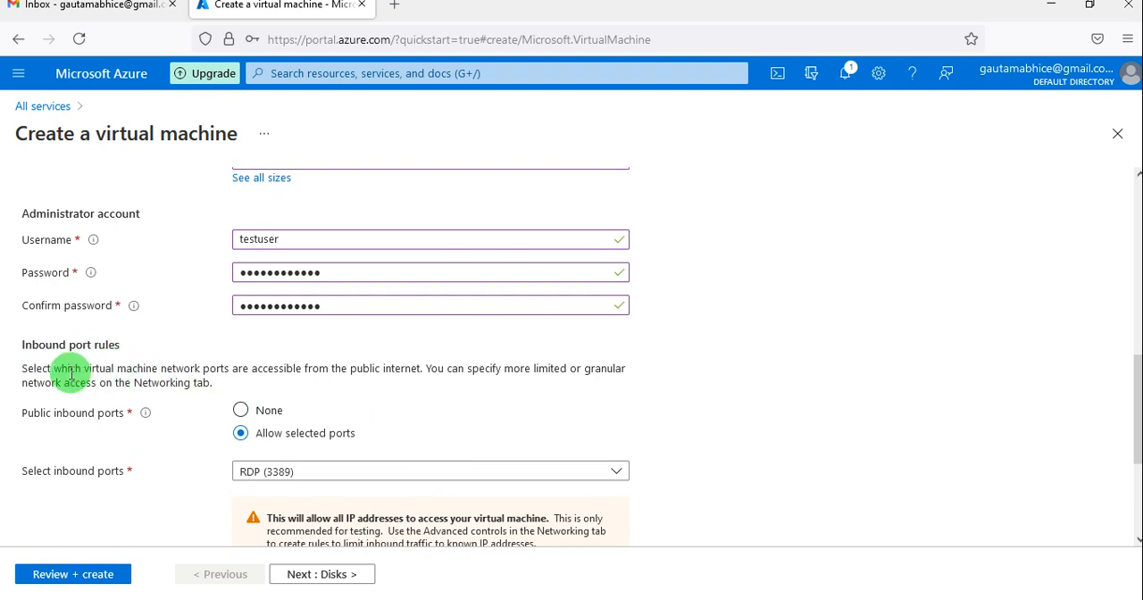
{"action": "scroll", "coordinate": [116, 451], "scroll_direction": "down", "scroll_amount": 1}
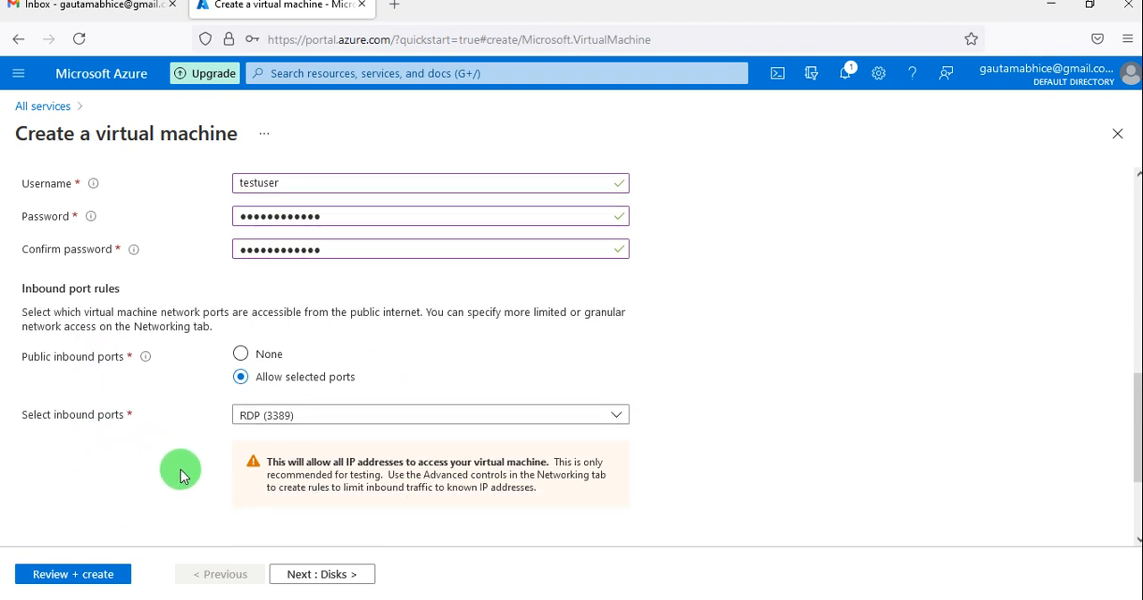
{"action": "scroll", "coordinate": [180, 472], "scroll_direction": "down", "scroll_amount": 1}
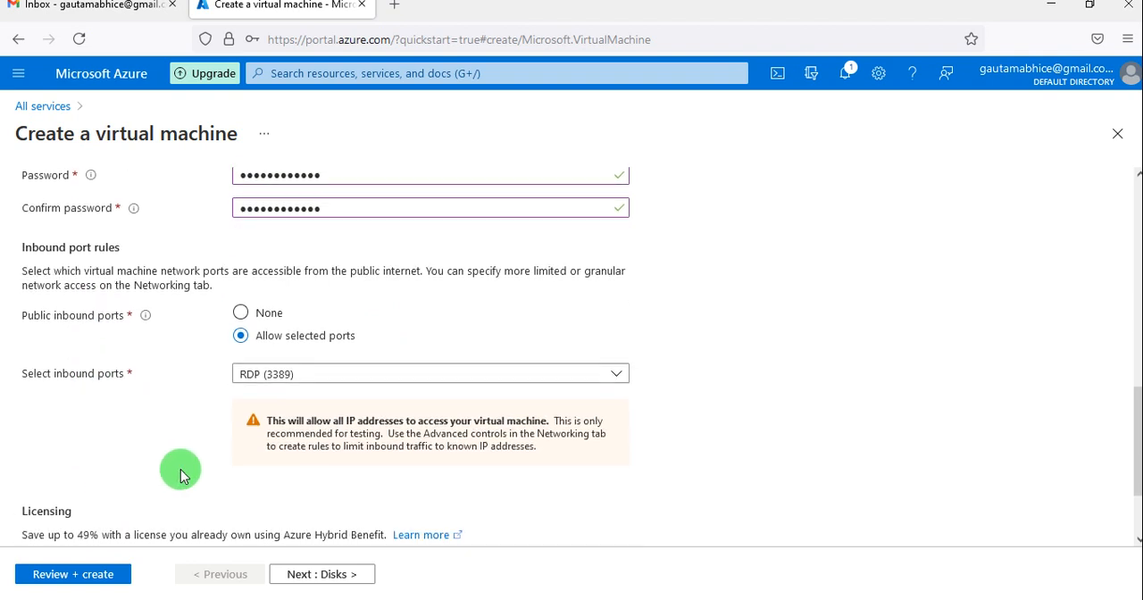
{"action": "left_click", "coordinate": [481, 382]}
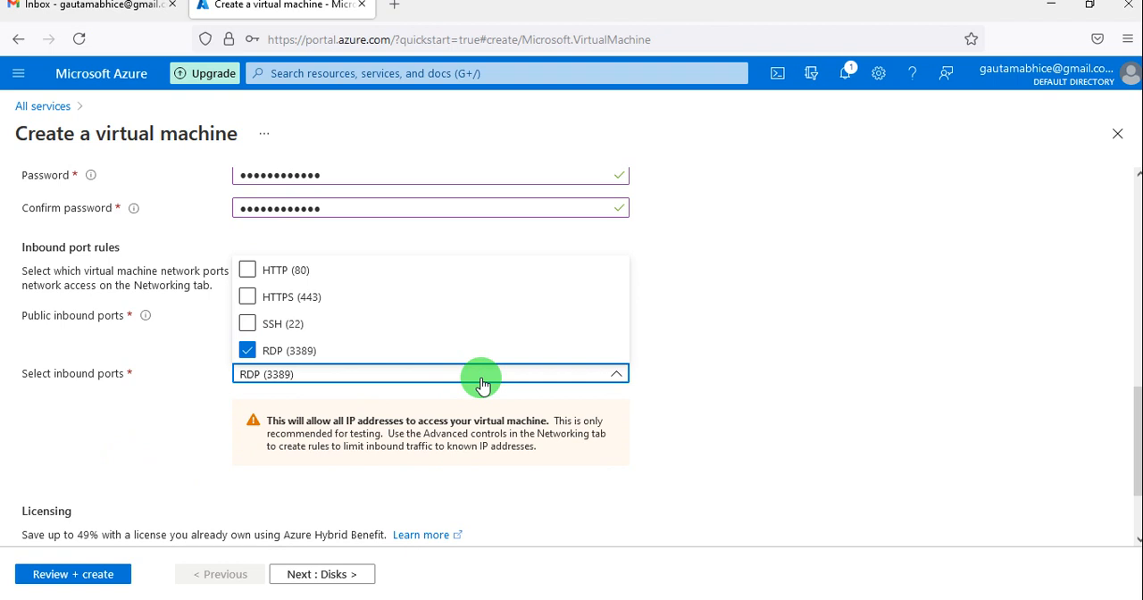
{"action": "left_click", "coordinate": [265, 272]}
{"action": "left_click", "coordinate": [194, 456]}
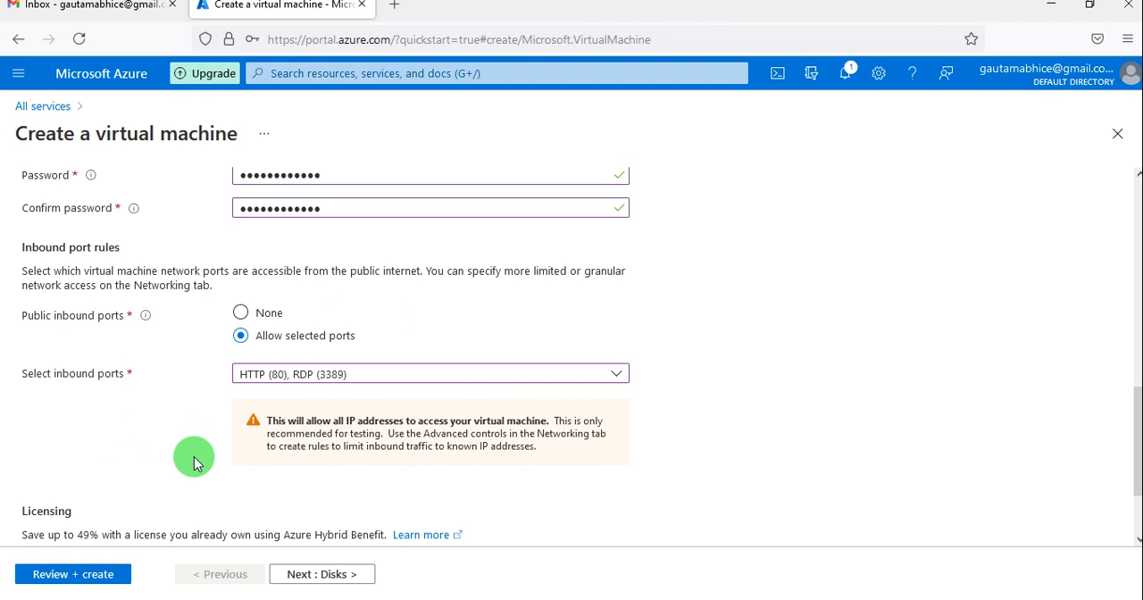
Proceed from the basic settings to the disk settings and set the OS disk type to Standard SSD (locally-redundant storage).
{"action": "scroll", "coordinate": [194, 456], "scroll_direction": "down", "scroll_amount": 1}
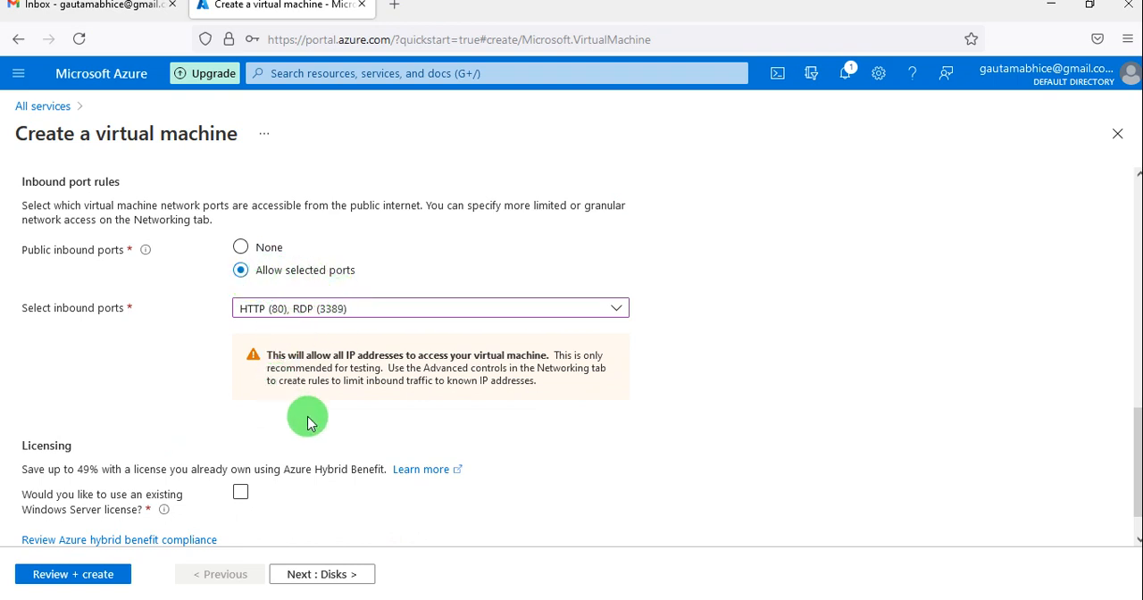
{"action": "scroll", "coordinate": [308, 422], "scroll_direction": "down", "scroll_amount": 1}
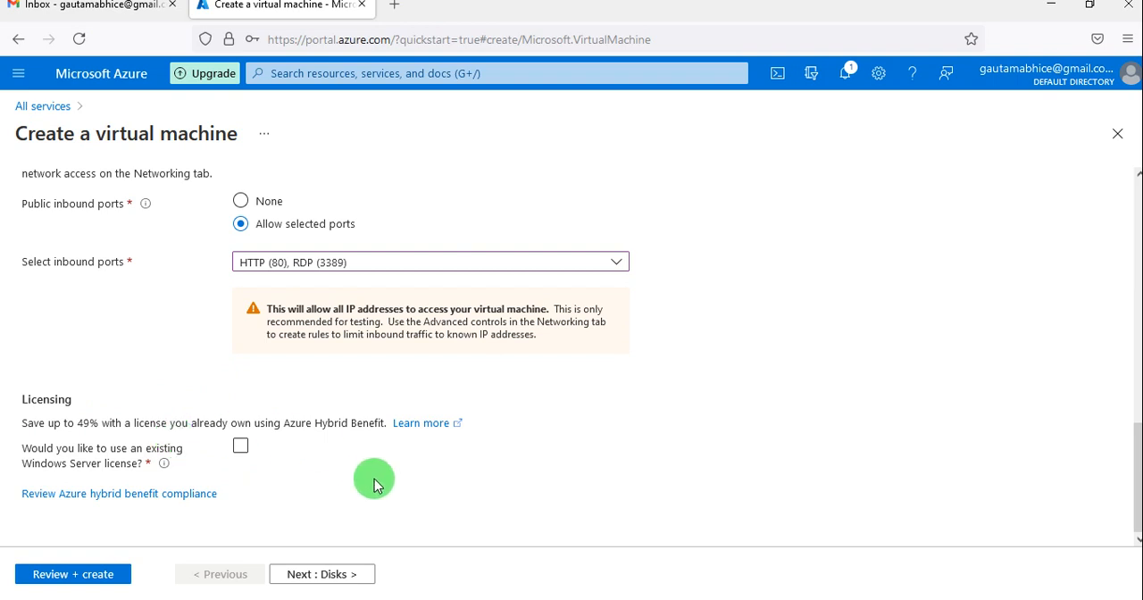
{"action": "left_click", "coordinate": [339, 578]}
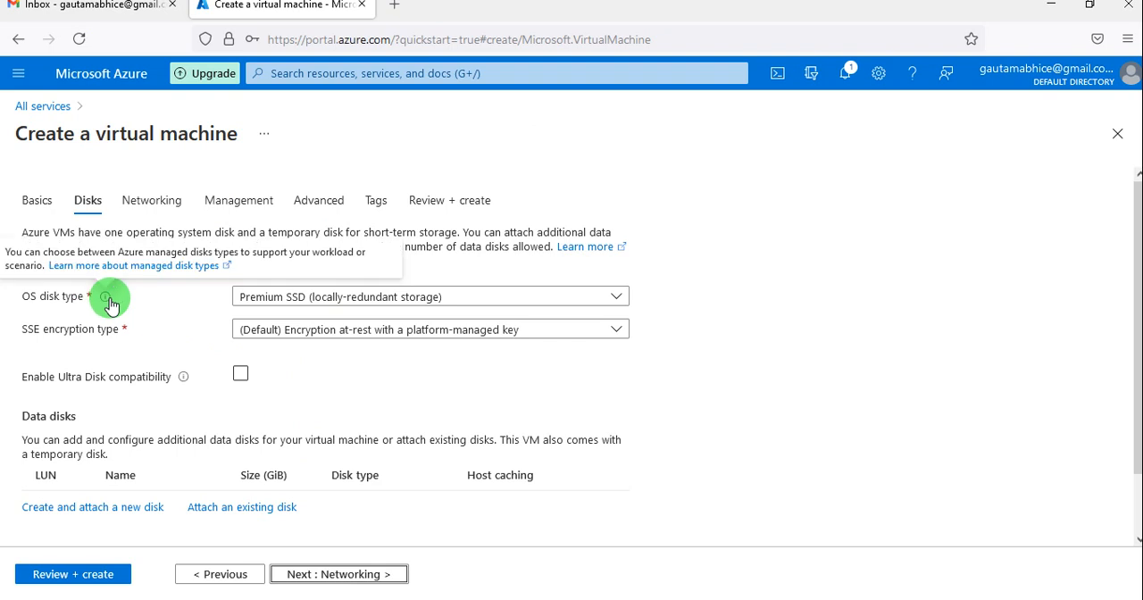
{"action": "left_click", "coordinate": [322, 302]}
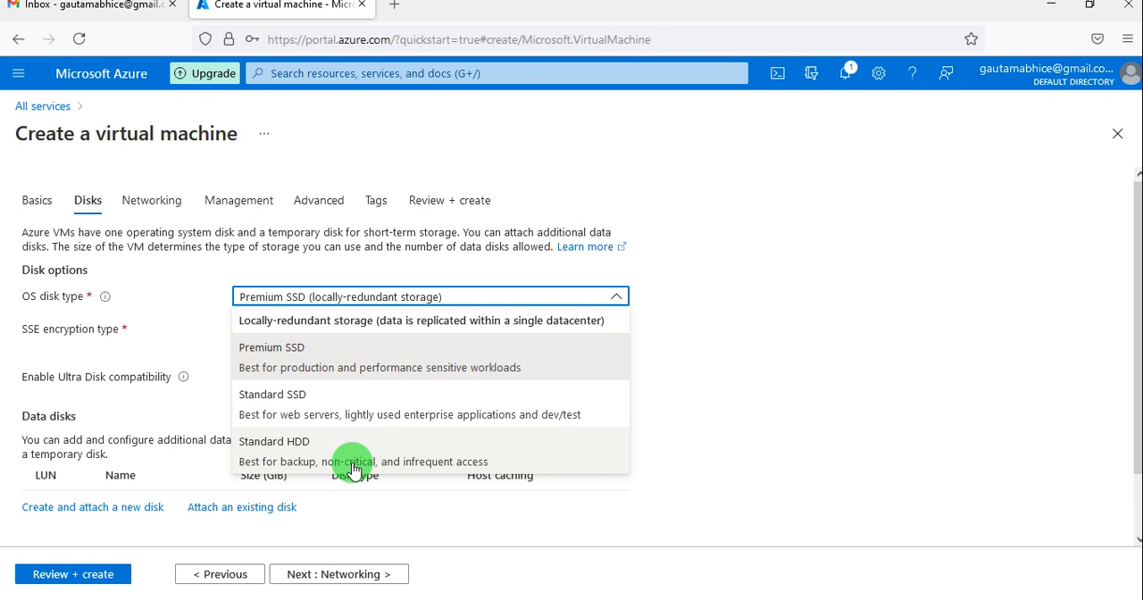
{"action": "left_click", "coordinate": [348, 404]}
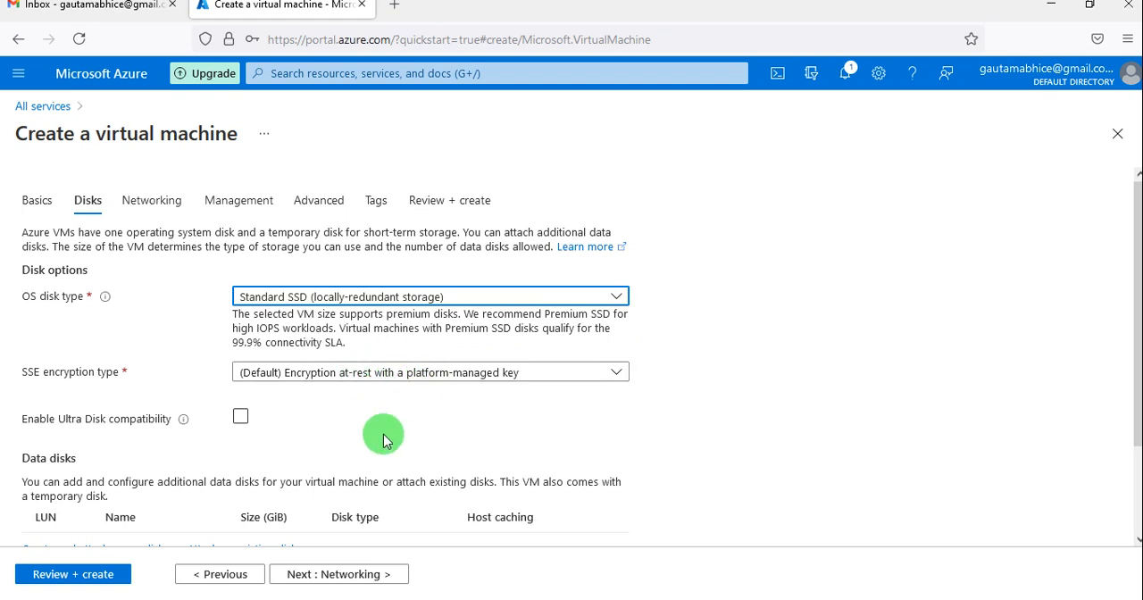
{"action": "scroll", "coordinate": [379, 436], "scroll_direction": "down", "scroll_amount": 2}
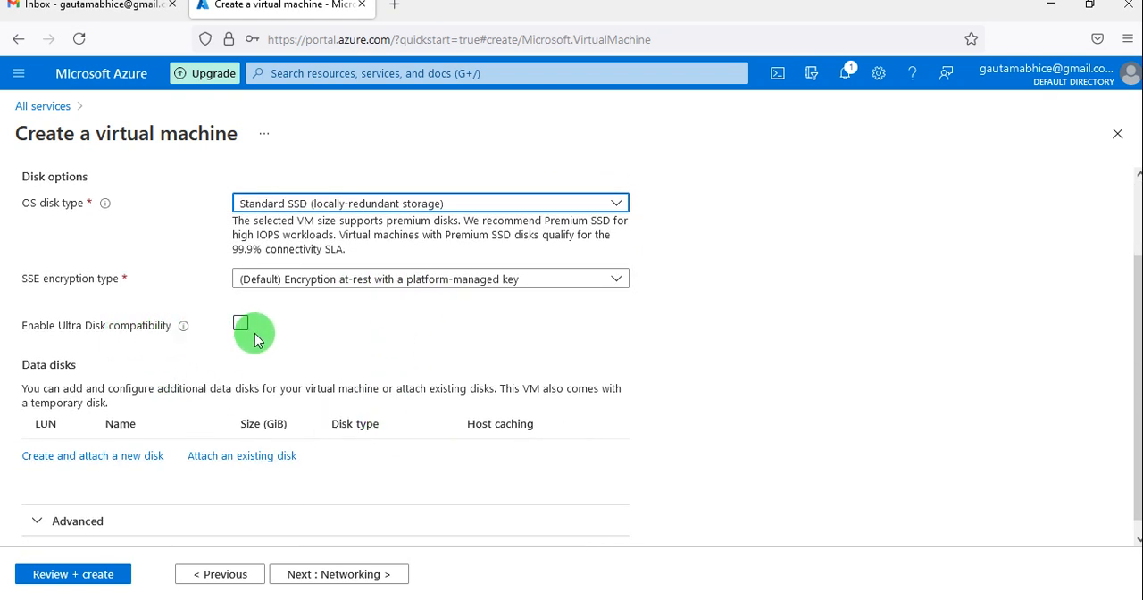
Expand the advanced disk options for review and proceed to the networking settings.
{"action": "scroll", "coordinate": [259, 340], "scroll_direction": "down", "scroll_amount": 1}
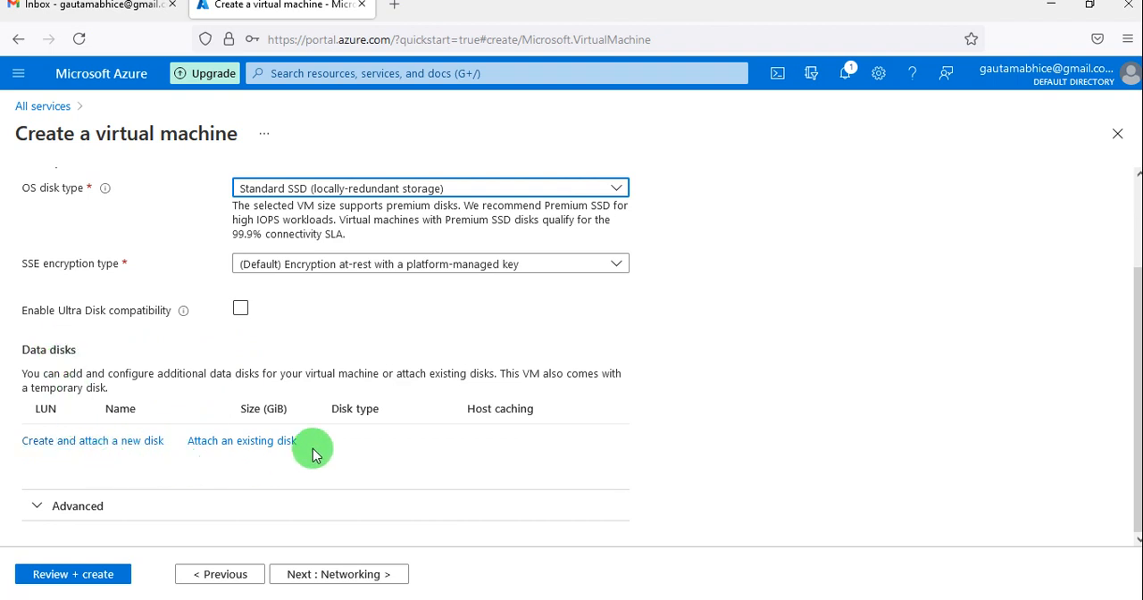
{"action": "left_click", "coordinate": [62, 508]}
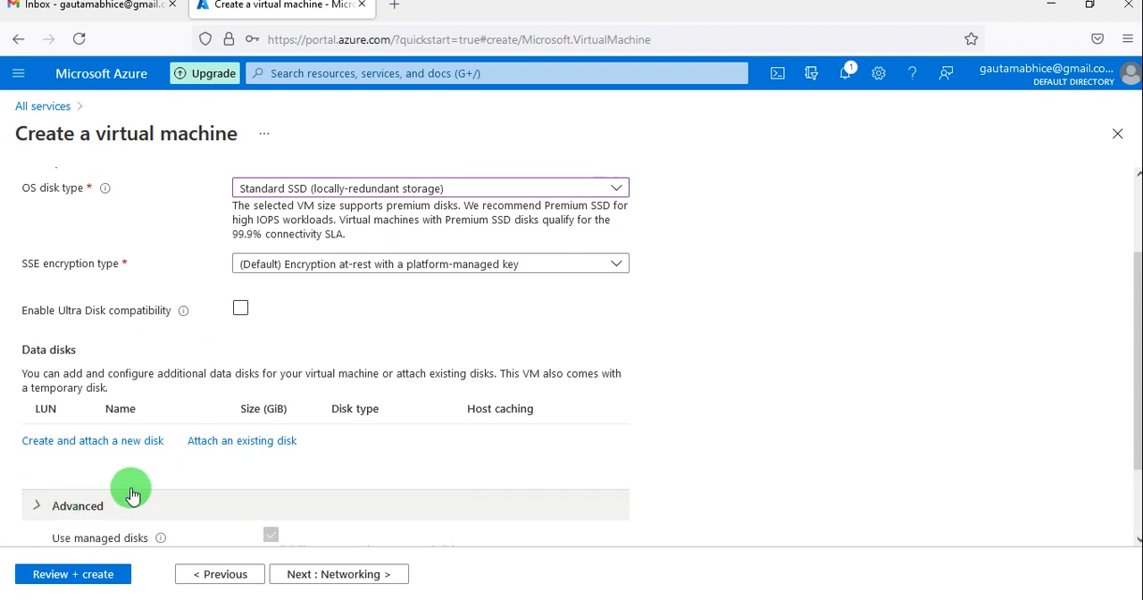
{"action": "scroll", "coordinate": [209, 491], "scroll_direction": "down", "scroll_amount": 2}
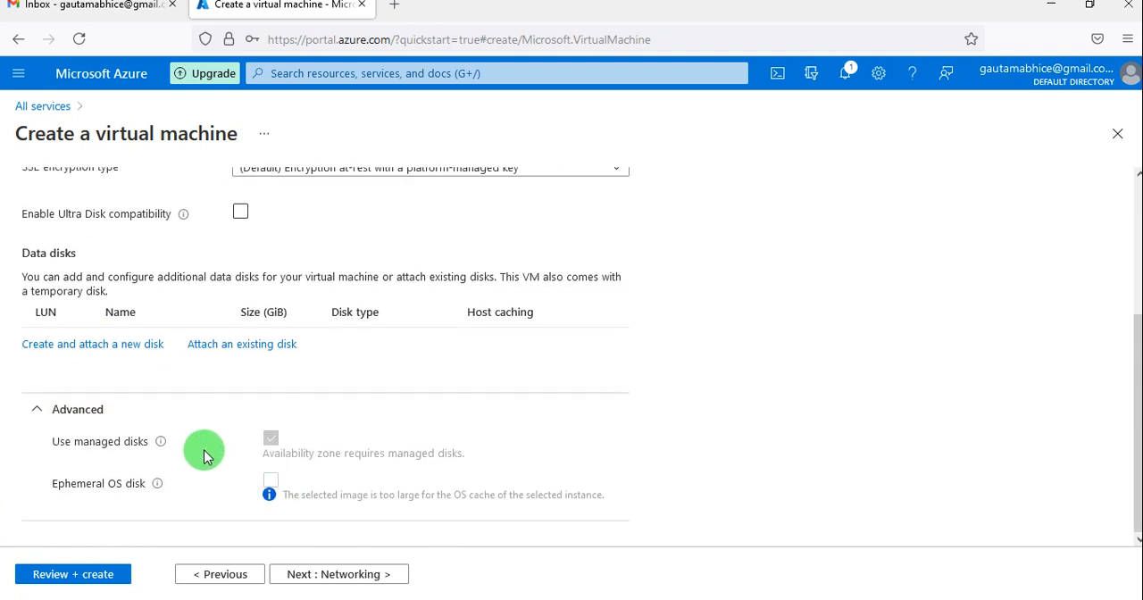
{"action": "scroll", "coordinate": [205, 455], "scroll_direction": "up", "scroll_amount": 4}
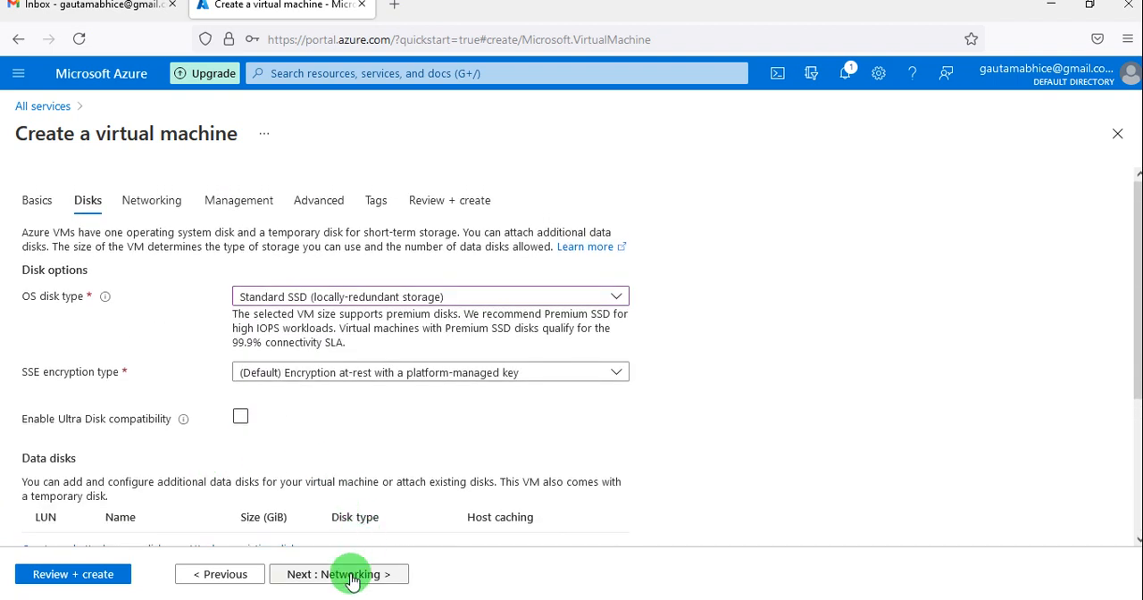
{"action": "left_click", "coordinate": [353, 575]}
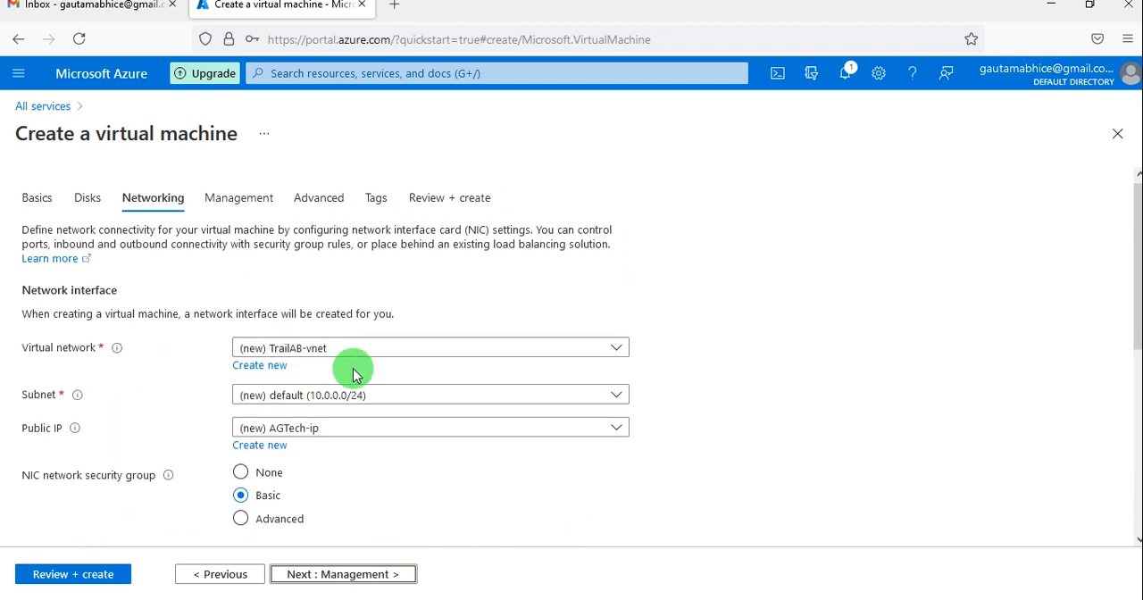
Review the network interface, inbound port and load balancing settings, and proceed to the management settings.
{"action": "scroll", "coordinate": [351, 365], "scroll_direction": "down", "scroll_amount": 1}
{"action": "scroll", "coordinate": [360, 442], "scroll_direction": "down", "scroll_amount": 1}
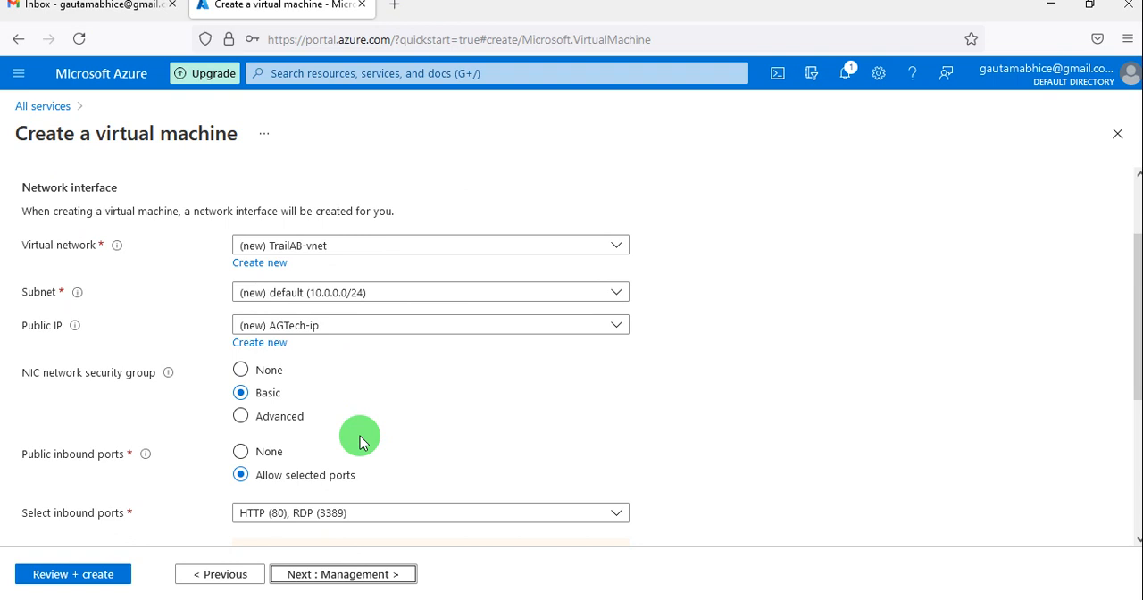
{"action": "scroll", "coordinate": [359, 442], "scroll_direction": "down", "scroll_amount": 1}
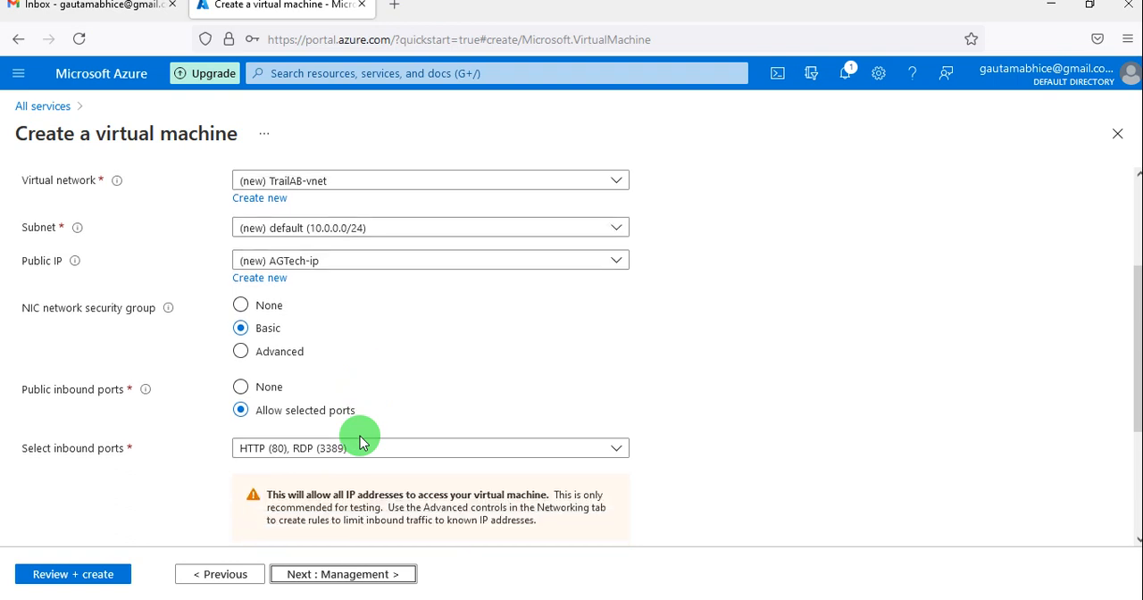
{"action": "scroll", "coordinate": [360, 435], "scroll_direction": "up", "scroll_amount": 1}
{"action": "scroll", "coordinate": [359, 428], "scroll_direction": "up", "scroll_amount": 2}
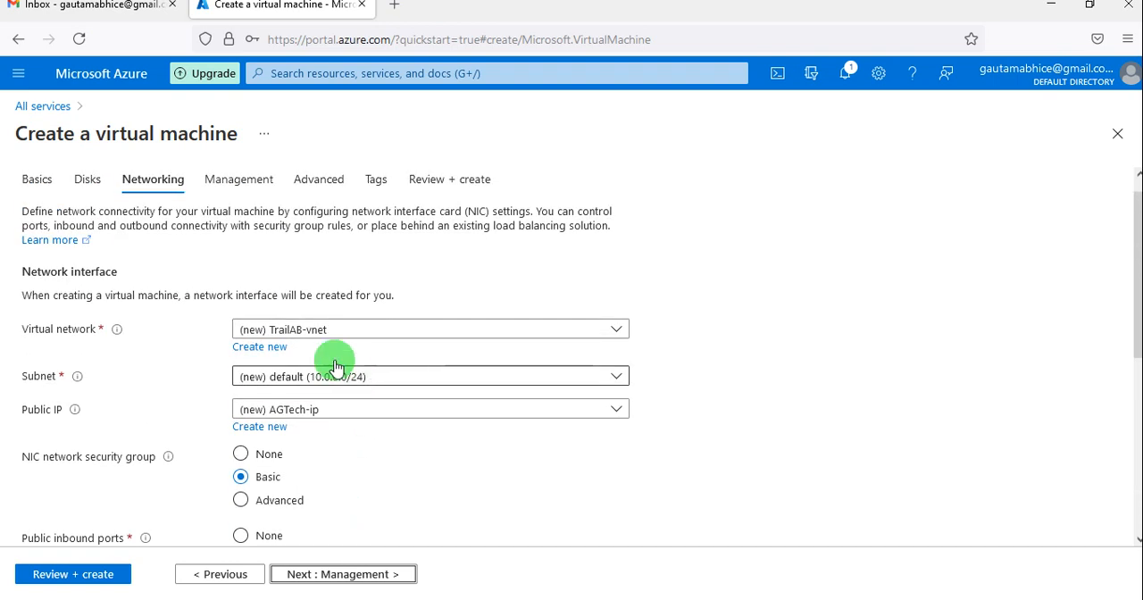
{"action": "scroll", "coordinate": [375, 471], "scroll_direction": "down", "scroll_amount": 1}
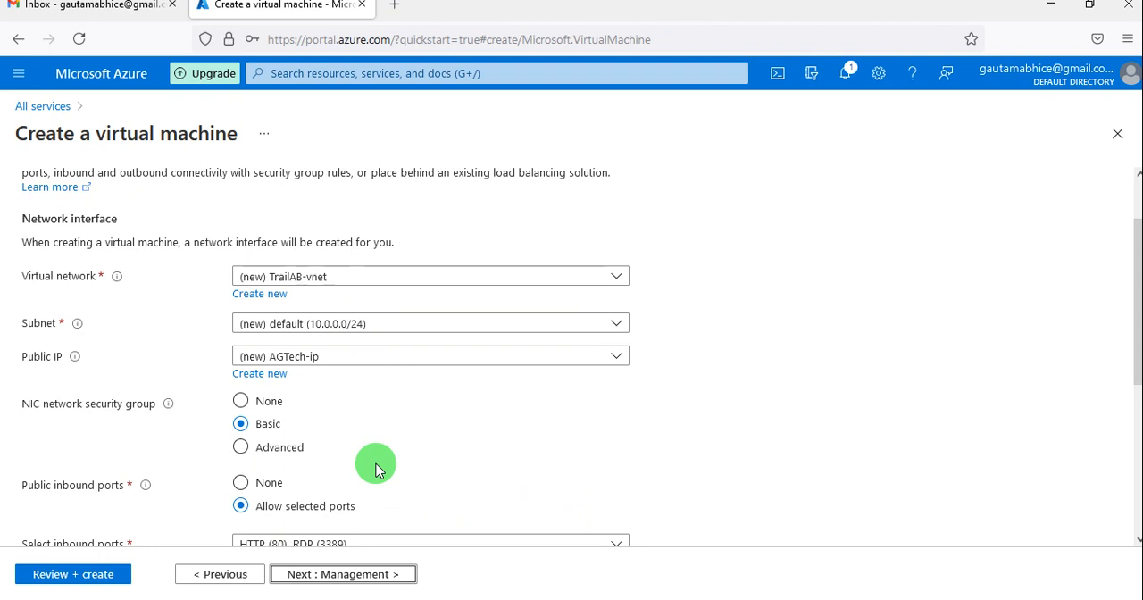
{"action": "scroll", "coordinate": [375, 471], "scroll_direction": "down", "scroll_amount": 5}
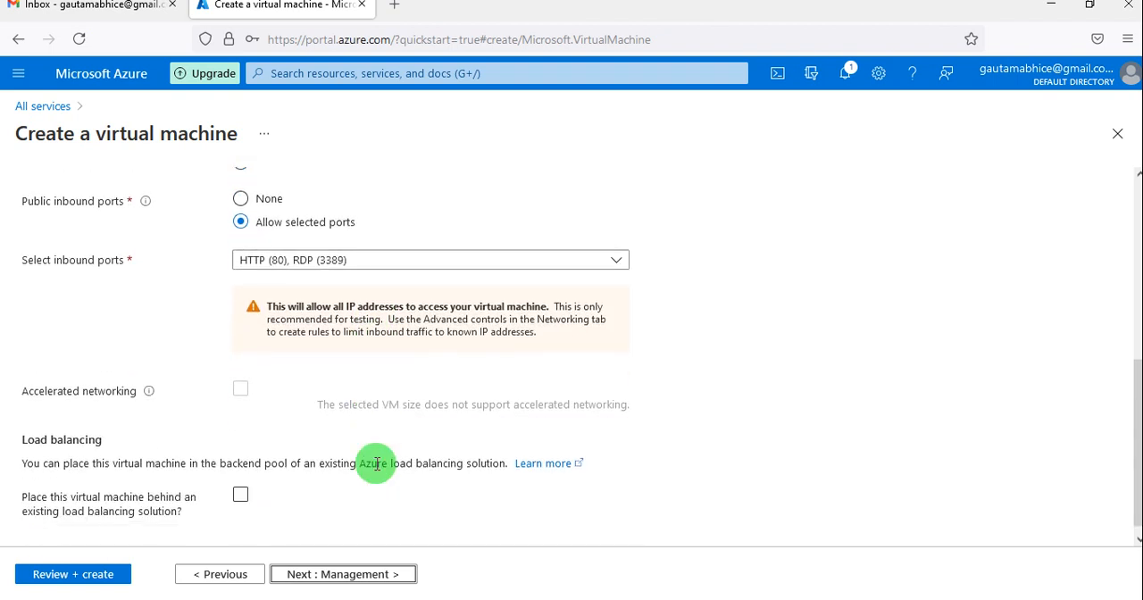
{"action": "left_click", "coordinate": [353, 572]}
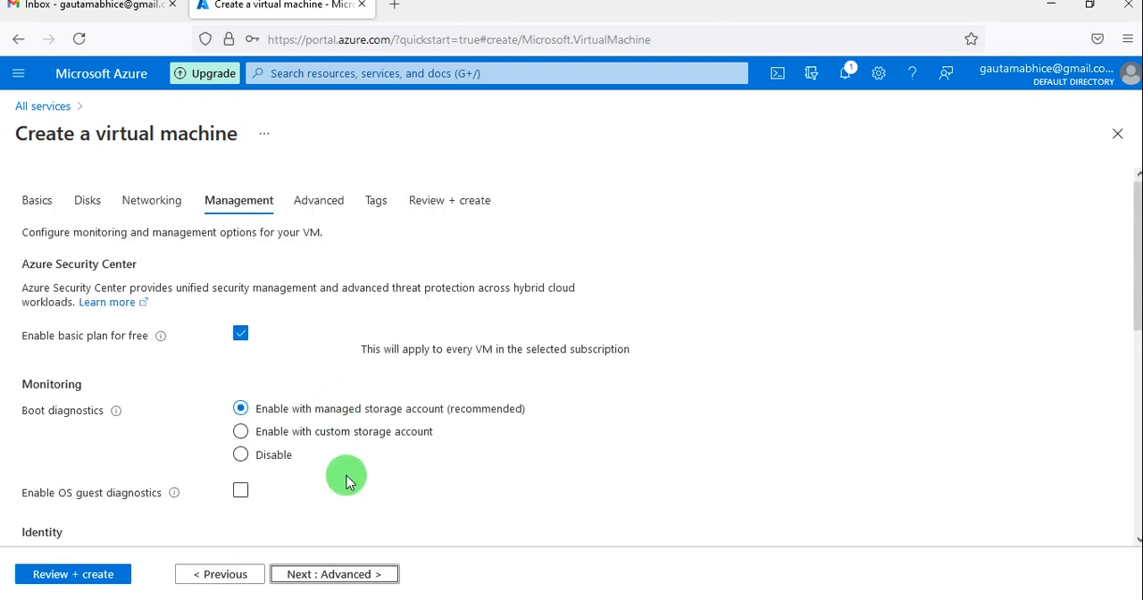
Disable boot diagnostics for the virtual machine and proceed to the advanced settings.
{"action": "left_click", "coordinate": [241, 455]}
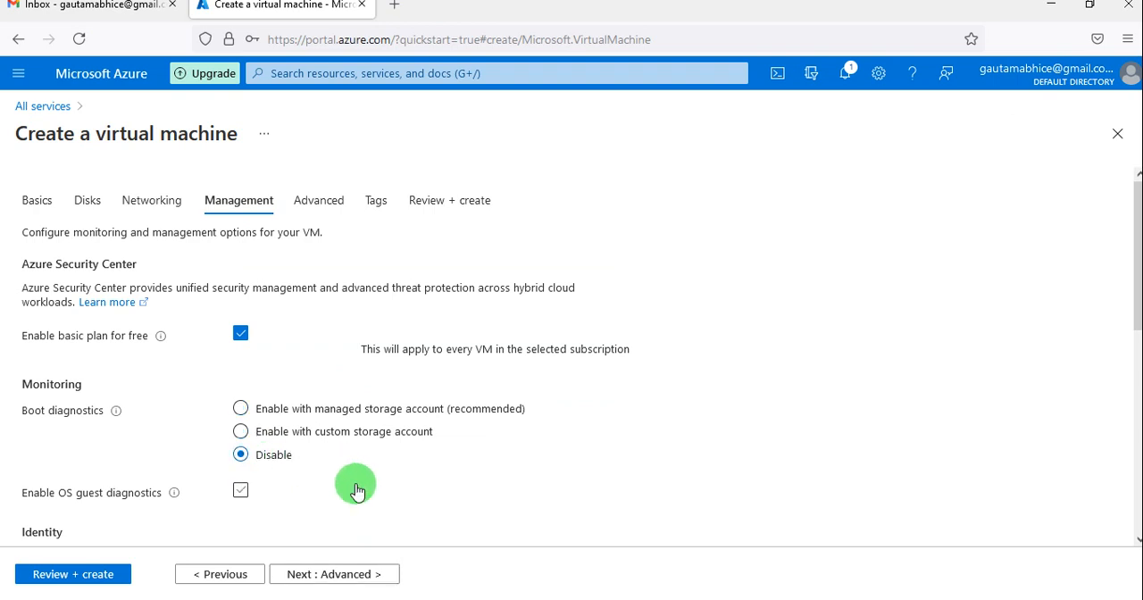
{"action": "scroll", "coordinate": [356, 491], "scroll_direction": "down", "scroll_amount": 3}
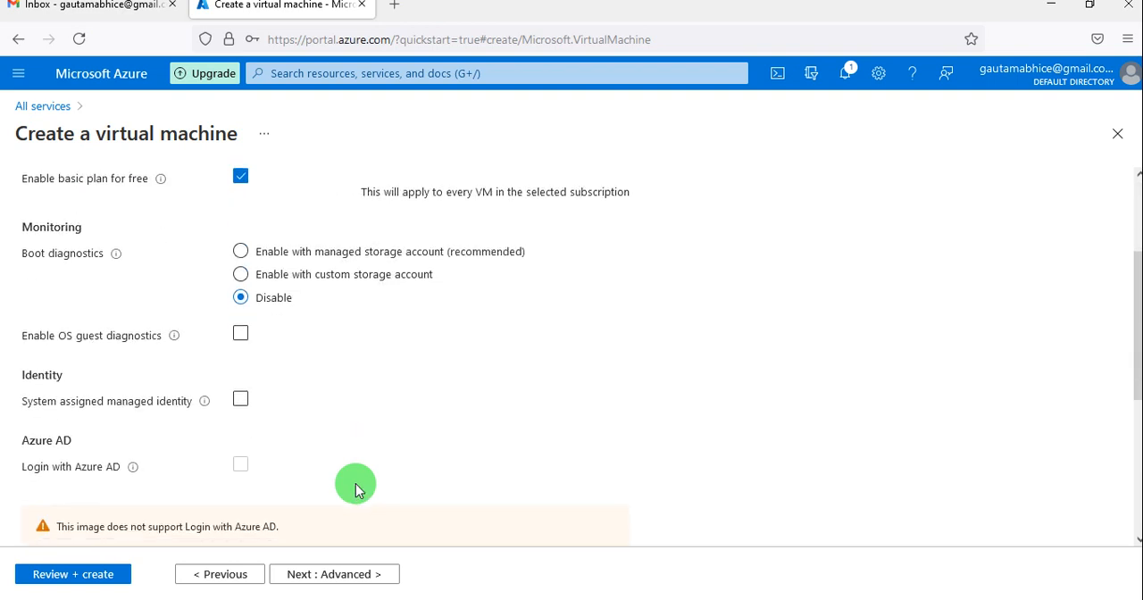
{"action": "left_click", "coordinate": [343, 574]}
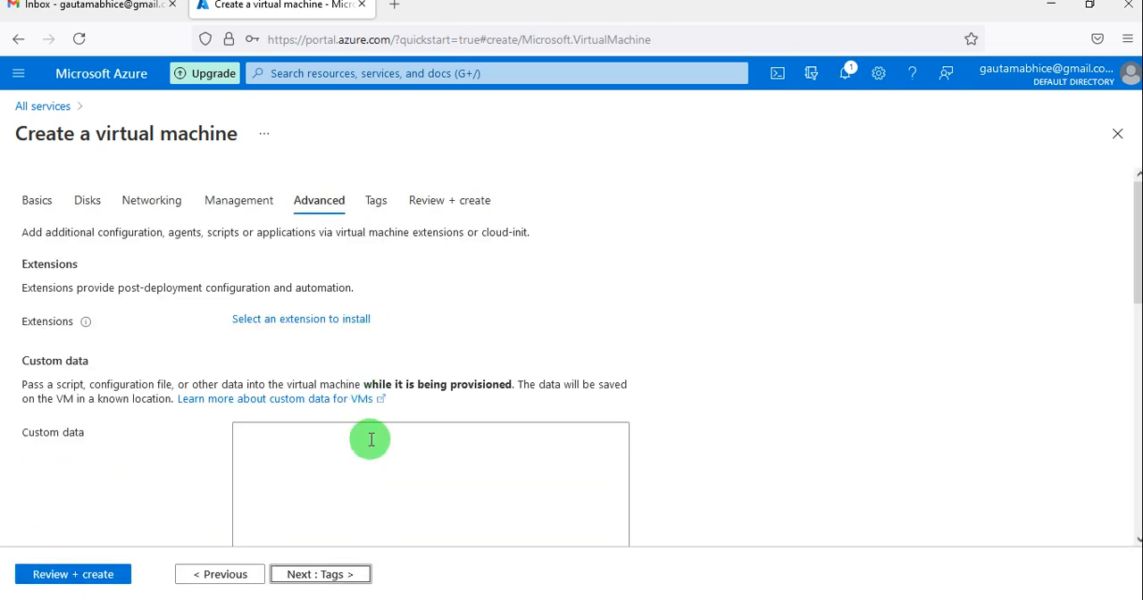
Continue past the advanced settings and tags without adding any, and validate the configuration for review.
{"action": "scroll", "coordinate": [366, 464], "scroll_direction": "down", "scroll_amount": 1}
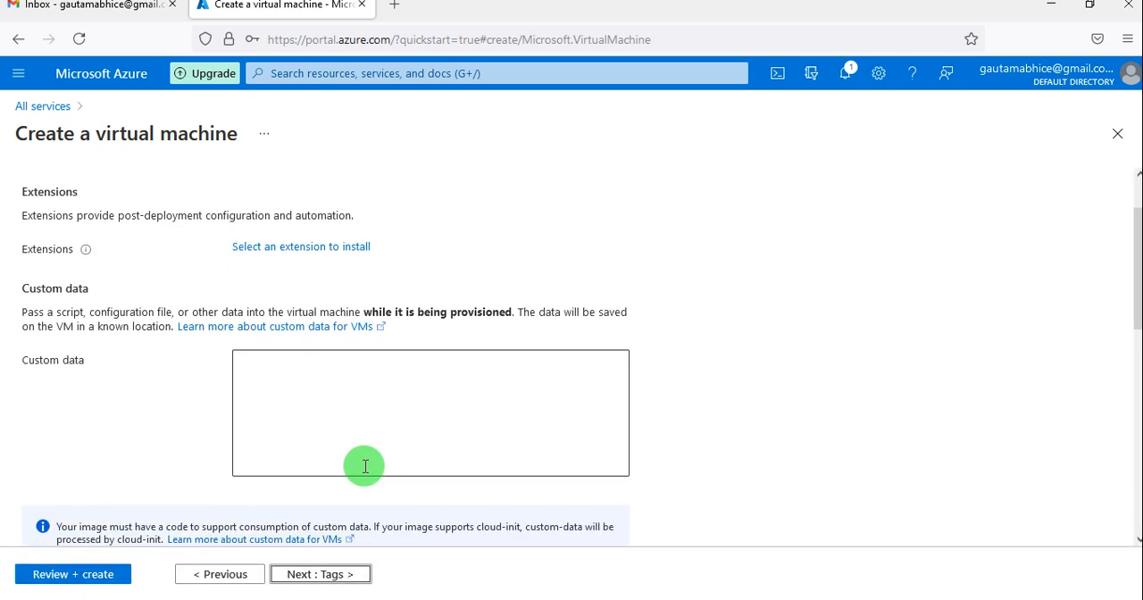
{"action": "scroll", "coordinate": [365, 465], "scroll_direction": "down", "scroll_amount": 1}
{"action": "left_click", "coordinate": [333, 579]}
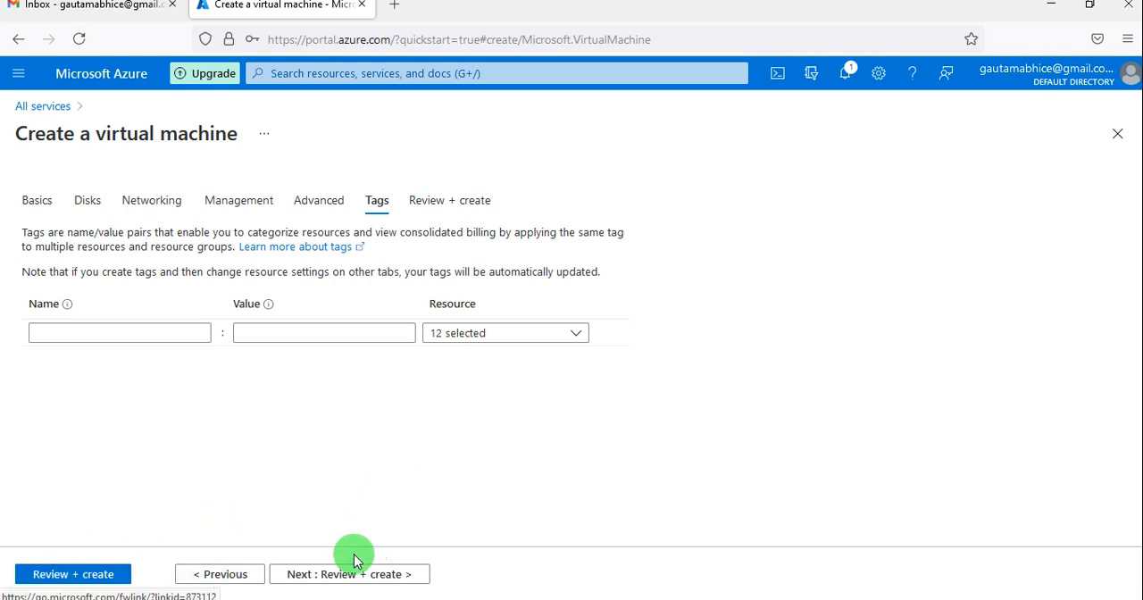
{"action": "left_click", "coordinate": [327, 578]}
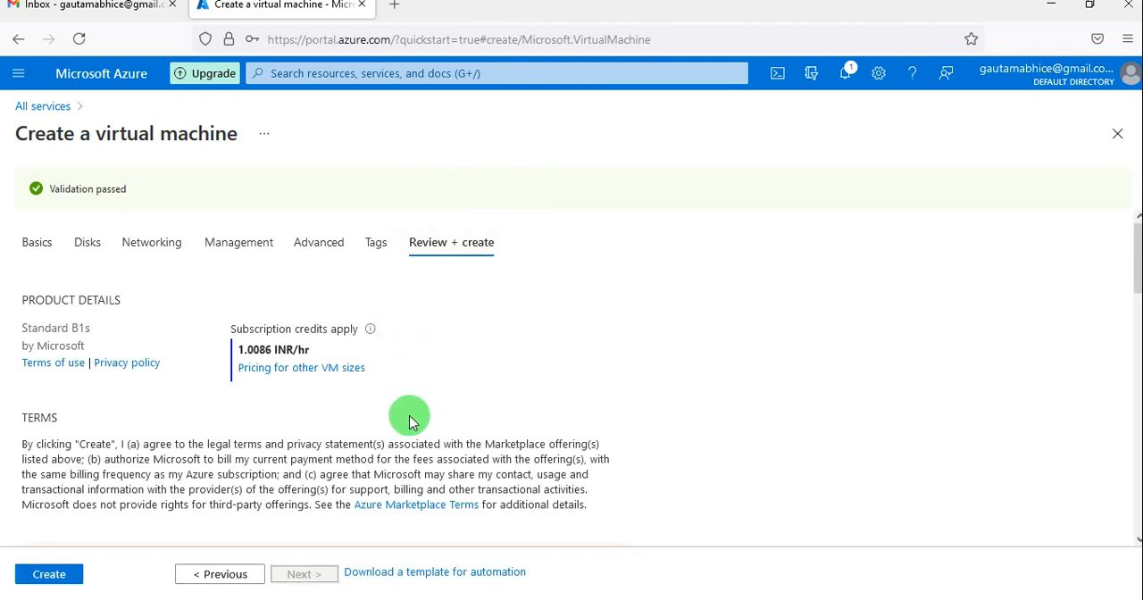
Examine the configuration summary, from product terms and basics through disks, networking, management and advanced settings.
{"action": "scroll", "coordinate": [192, 447], "scroll_direction": "down", "scroll_amount": 2}
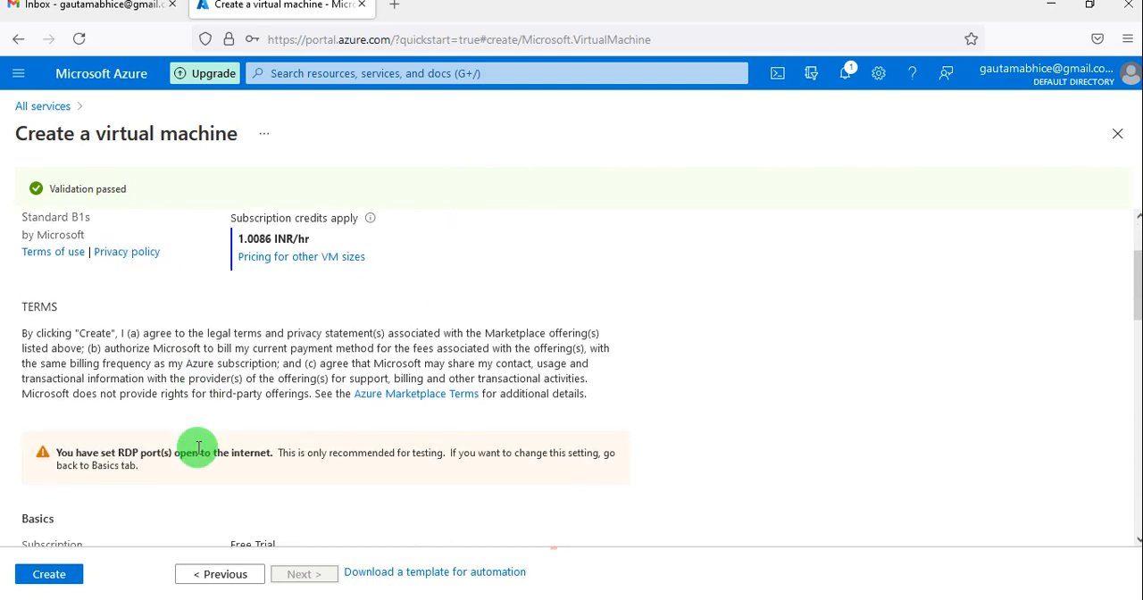
{"action": "scroll", "coordinate": [198, 448], "scroll_direction": "down", "scroll_amount": 2}
{"action": "scroll", "coordinate": [198, 447], "scroll_direction": "up", "scroll_amount": 2}
{"action": "scroll", "coordinate": [198, 447], "scroll_direction": "down", "scroll_amount": 2}
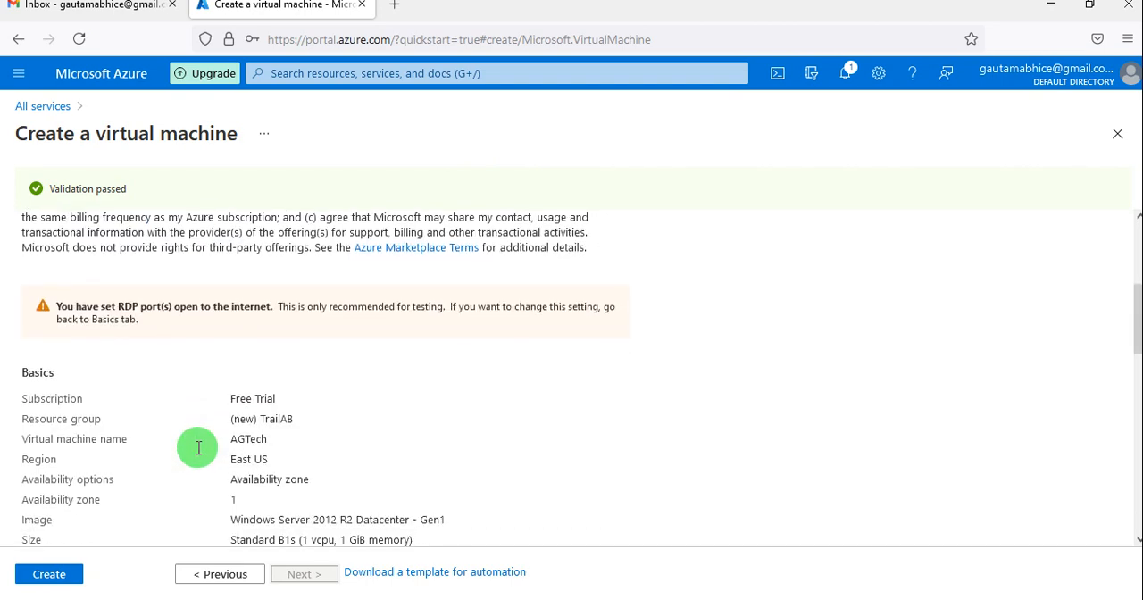
{"action": "scroll", "coordinate": [198, 449], "scroll_direction": "down", "scroll_amount": 1}
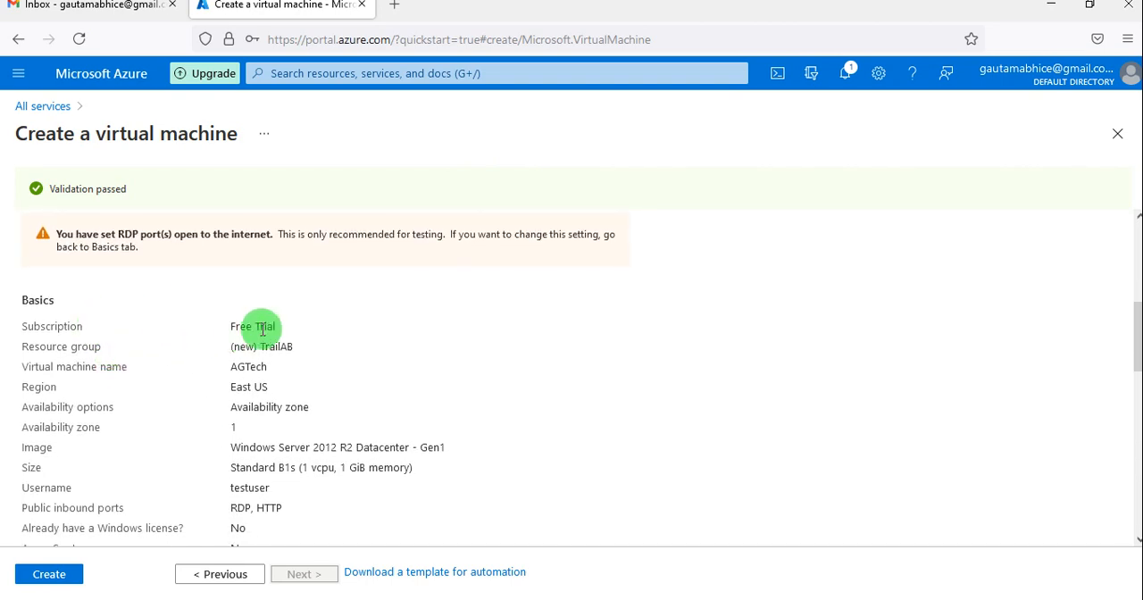
{"action": "left_click_drag", "start_coordinate": [276, 326], "coordinate": [225, 323]}
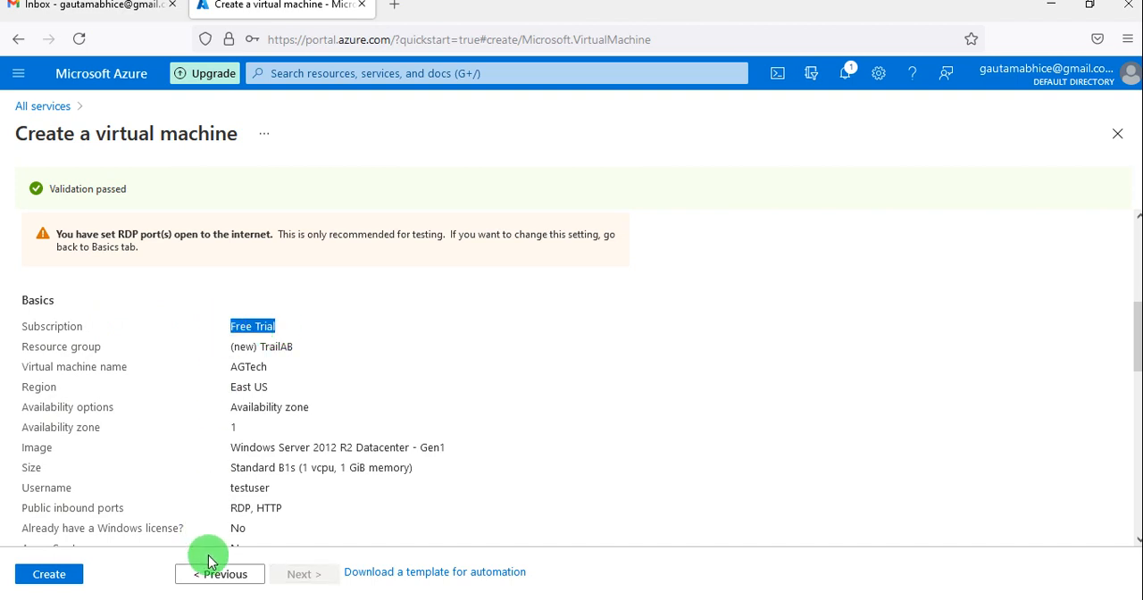
{"action": "scroll", "coordinate": [204, 436], "scroll_direction": "down", "scroll_amount": 1}
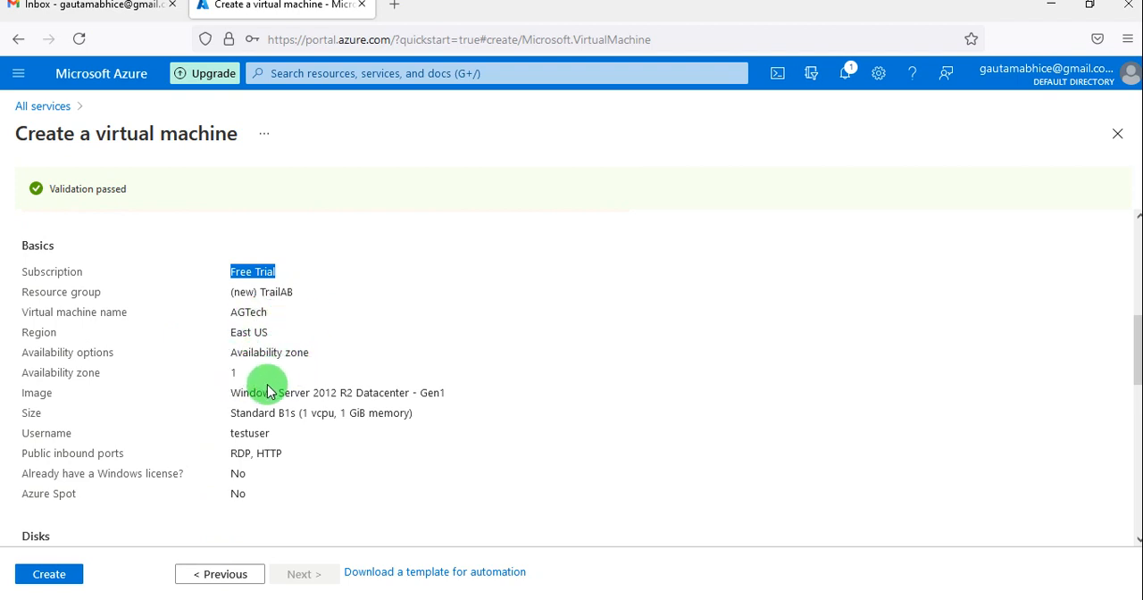
{"action": "scroll", "coordinate": [253, 457], "scroll_direction": "down", "scroll_amount": 1}
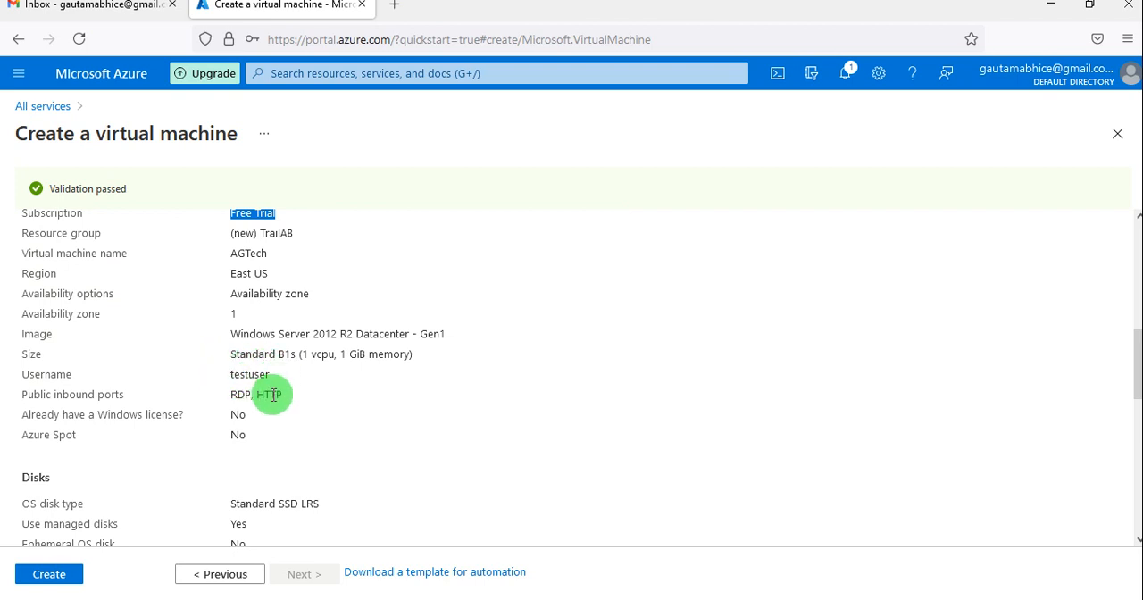
{"action": "scroll", "coordinate": [271, 460], "scroll_direction": "down", "scroll_amount": 1}
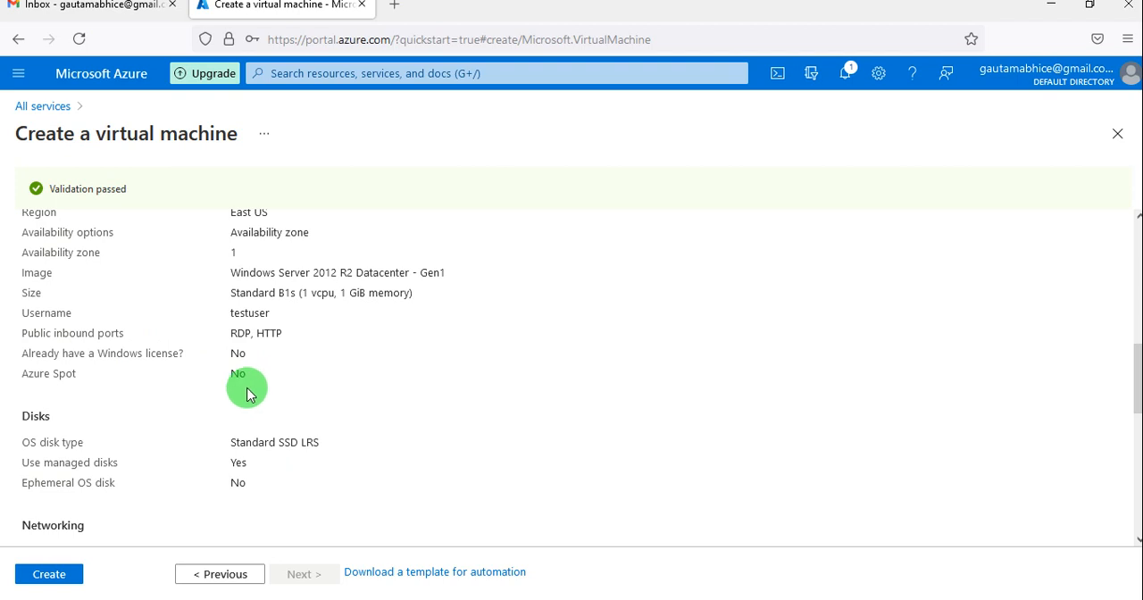
{"action": "scroll", "coordinate": [227, 491], "scroll_direction": "down", "scroll_amount": 1}
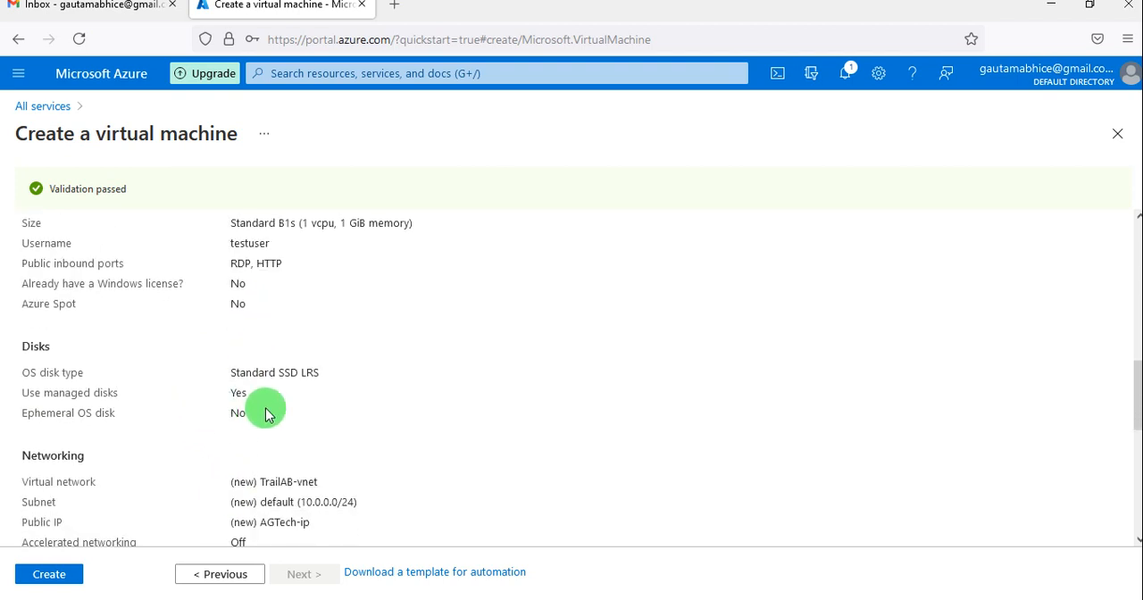
{"action": "scroll", "coordinate": [268, 459], "scroll_direction": "down", "scroll_amount": 1}
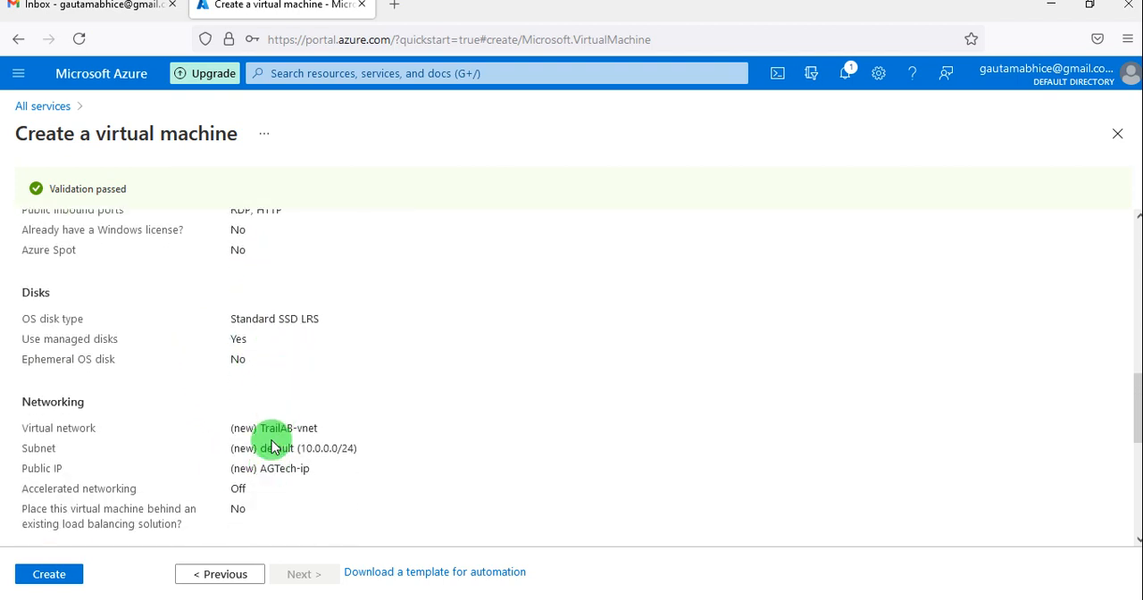
{"action": "scroll", "coordinate": [273, 442], "scroll_direction": "down", "scroll_amount": 1}
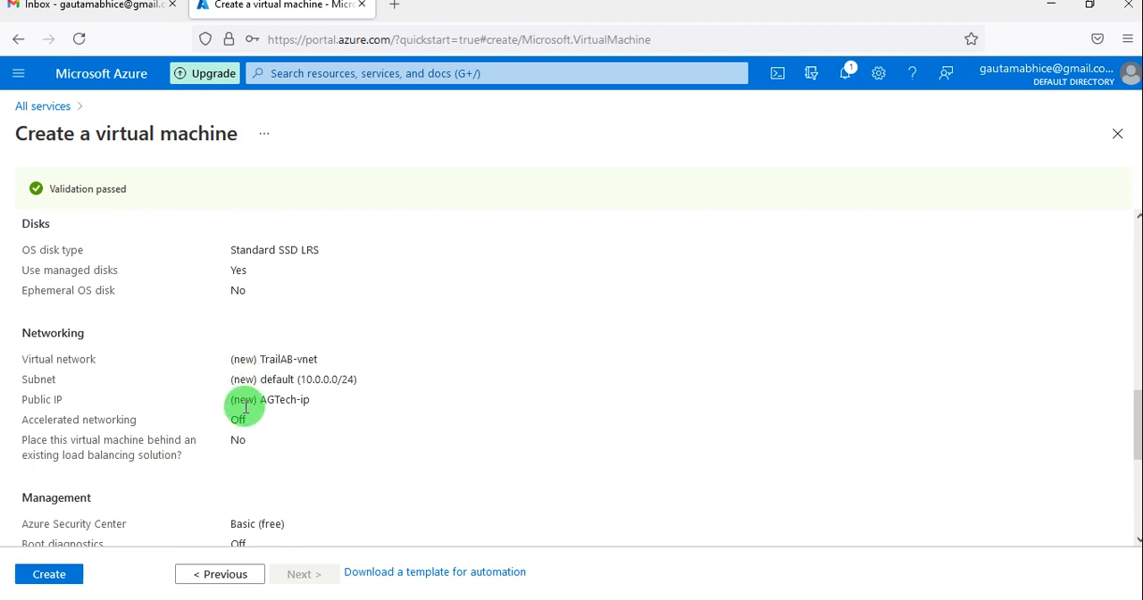
{"action": "scroll", "coordinate": [238, 442], "scroll_direction": "down", "scroll_amount": 2}
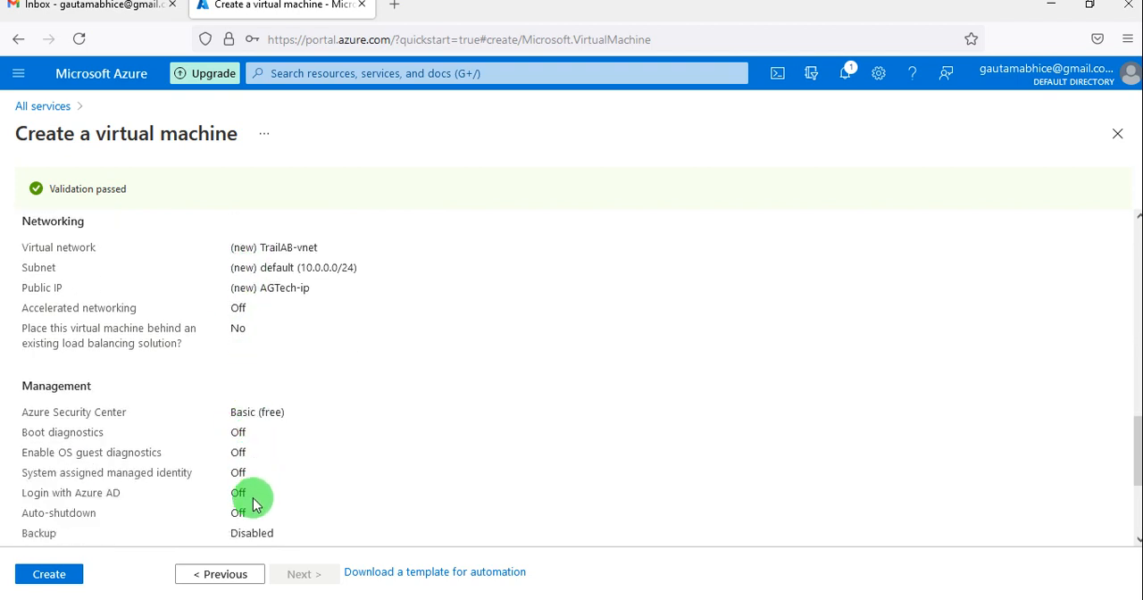
{"action": "scroll", "coordinate": [253, 500], "scroll_direction": "down", "scroll_amount": 3}
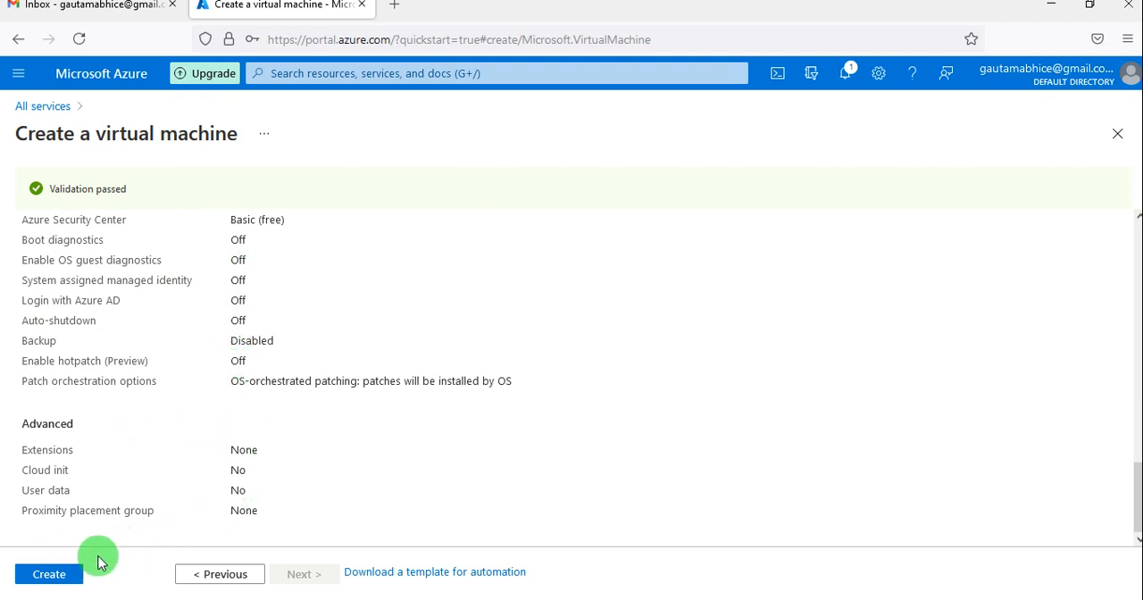
Create the virtual machine from the reviewed configuration and widen the Type column in the deployment details.
{"action": "left_click", "coordinate": [52, 574]}
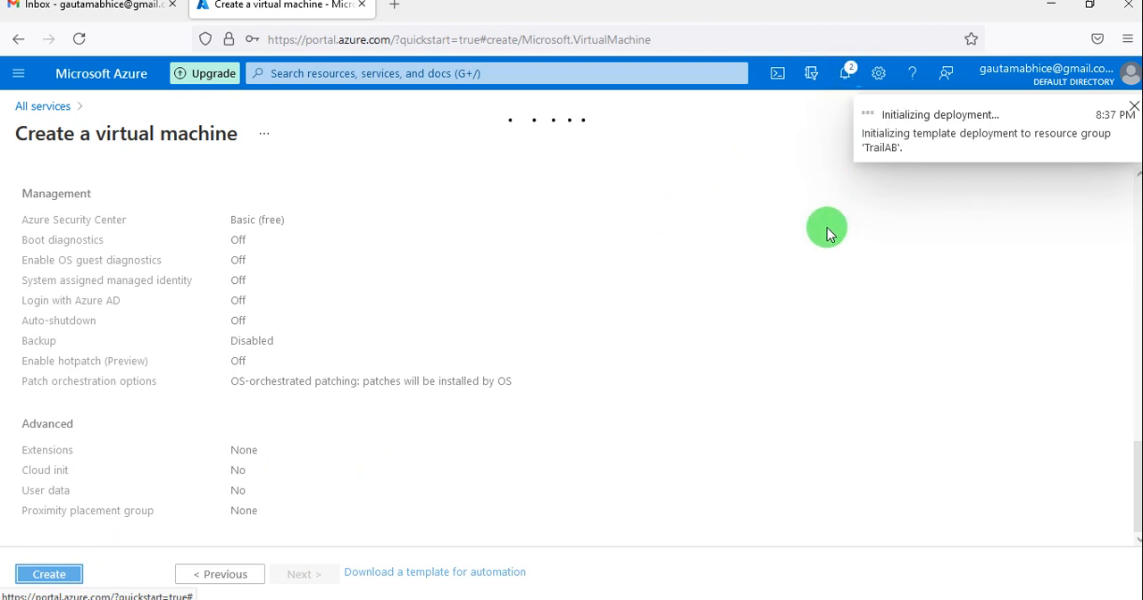
{"action": "left_click", "coordinate": [846, 73]}
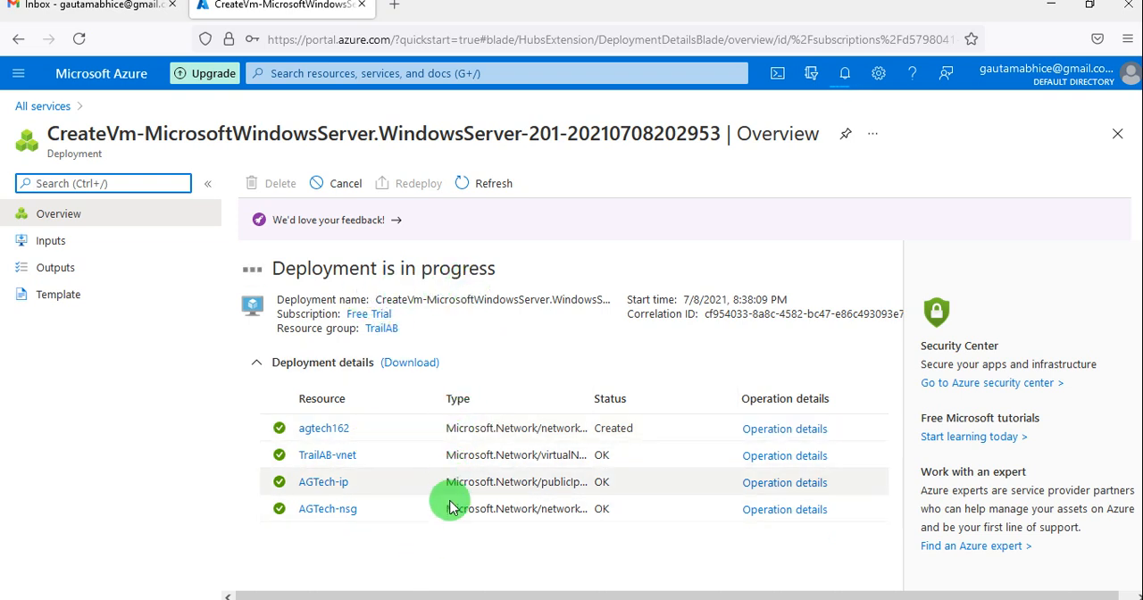
{"action": "left_click", "coordinate": [591, 406]}
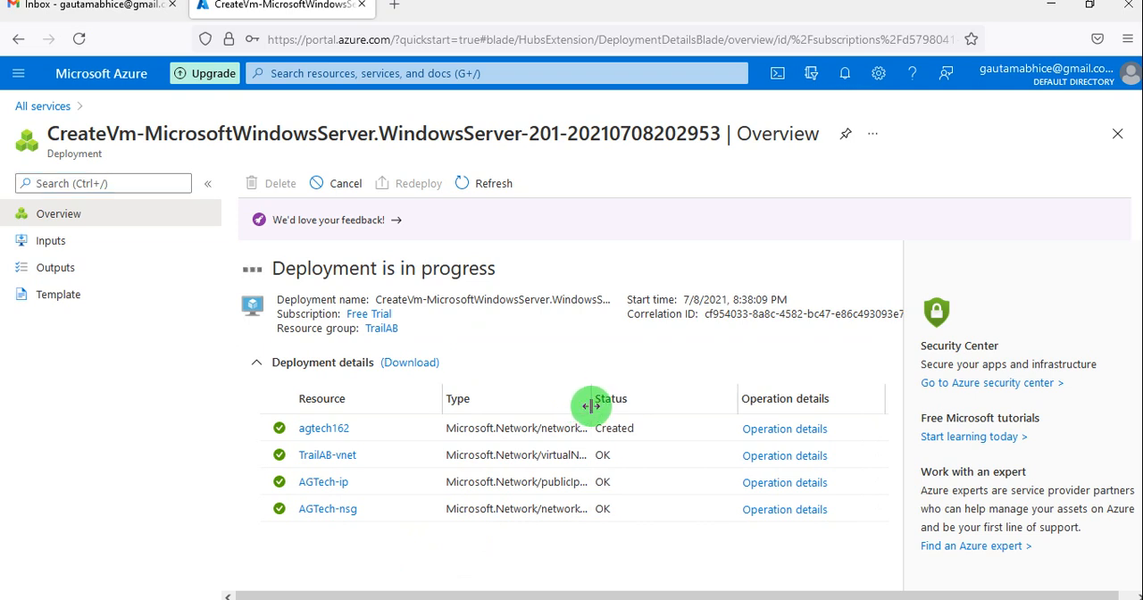
{"action": "left_click_drag", "start_coordinate": [591, 398], "coordinate": [649, 403]}
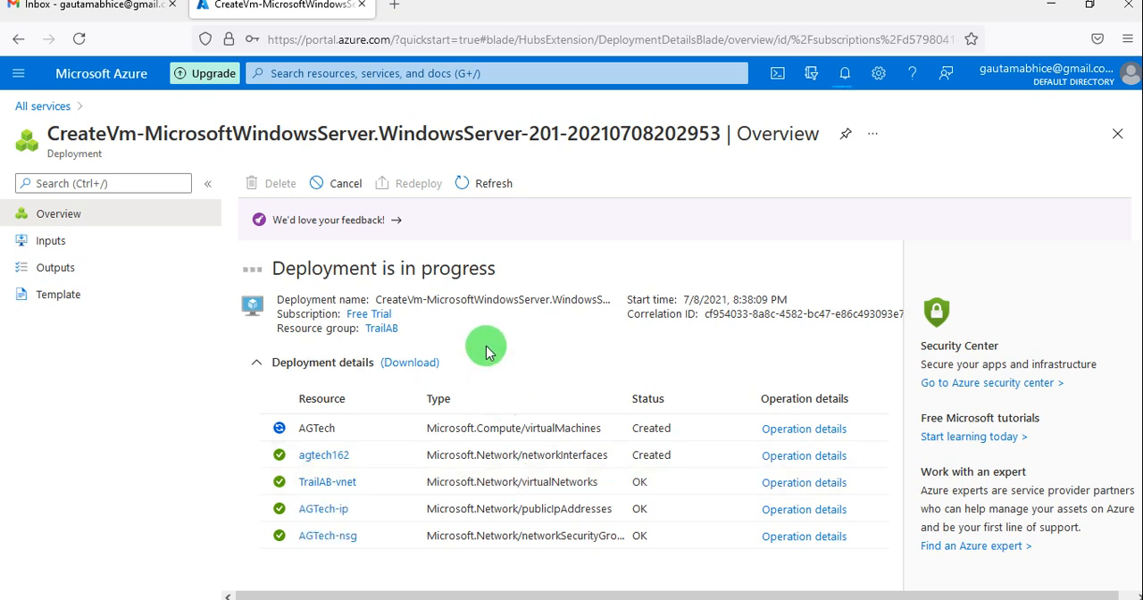
Open the list of virtual networks in the portal.
{"action": "left_click", "coordinate": [17, 80]}
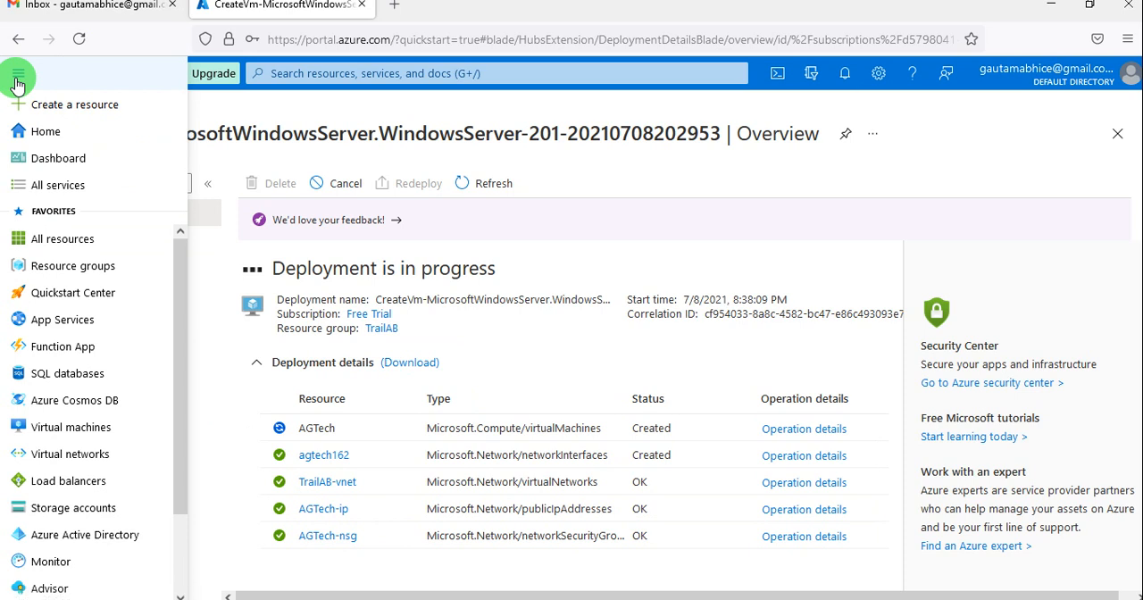
{"action": "left_click", "coordinate": [78, 453]}
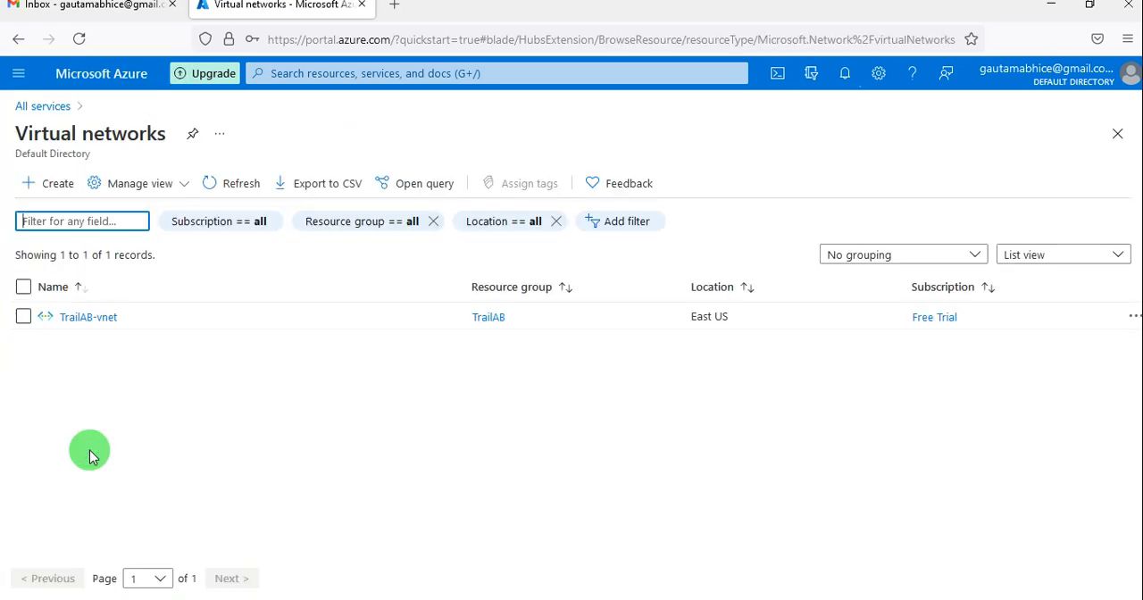
Examine the overview and address space of the virtual network TrailAB-vnet, and return to the virtual networks list.
{"action": "left_click", "coordinate": [103, 321]}
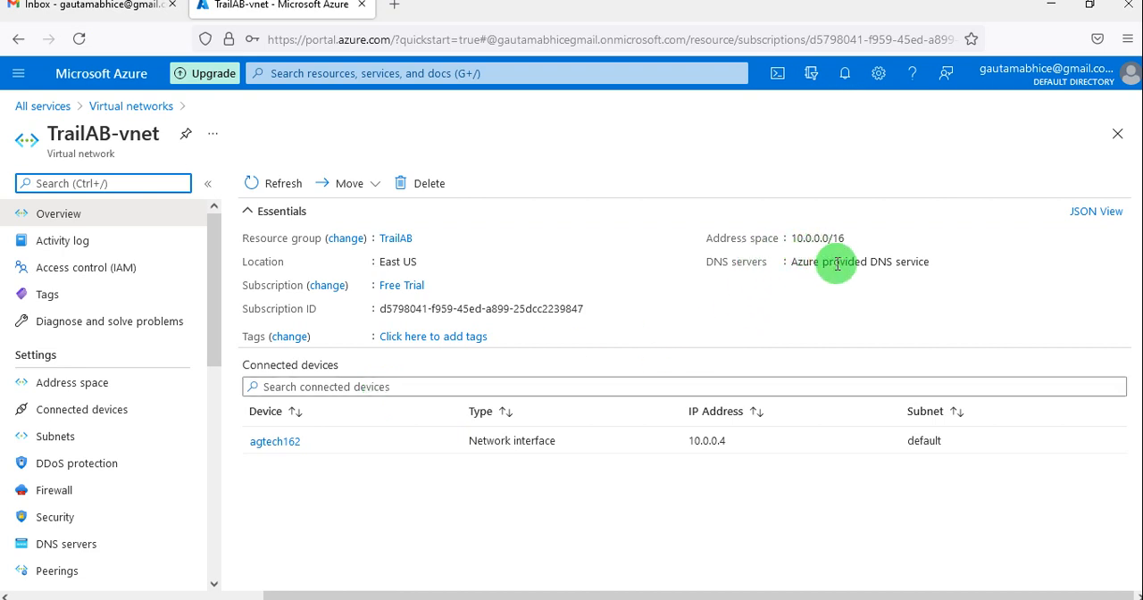
{"action": "mouse_move", "coordinate": [895, 262]}
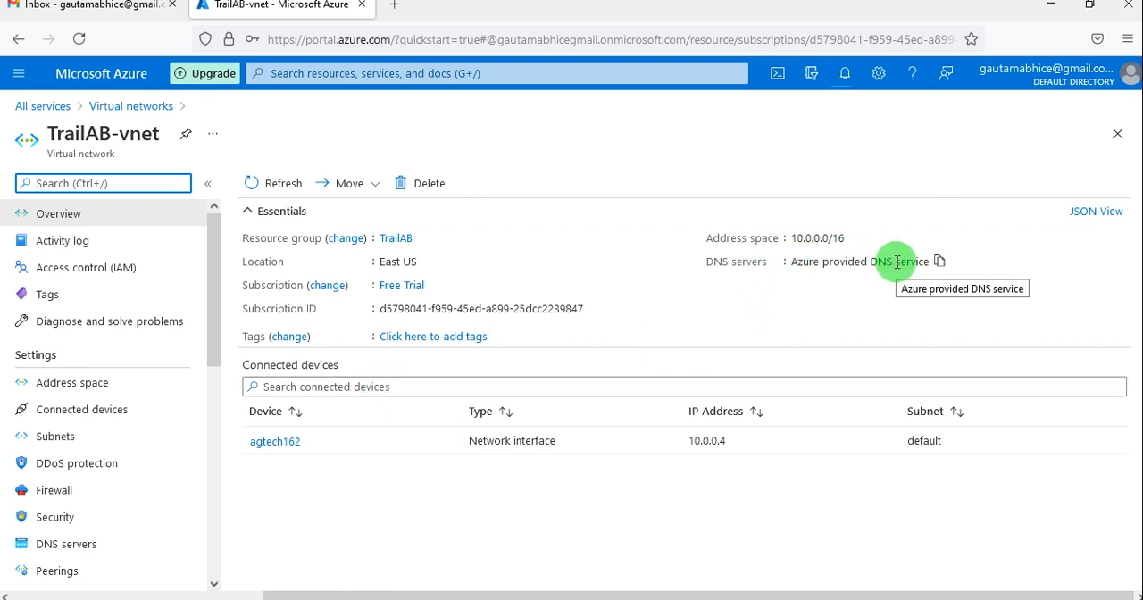
{"action": "left_click", "coordinate": [145, 377]}
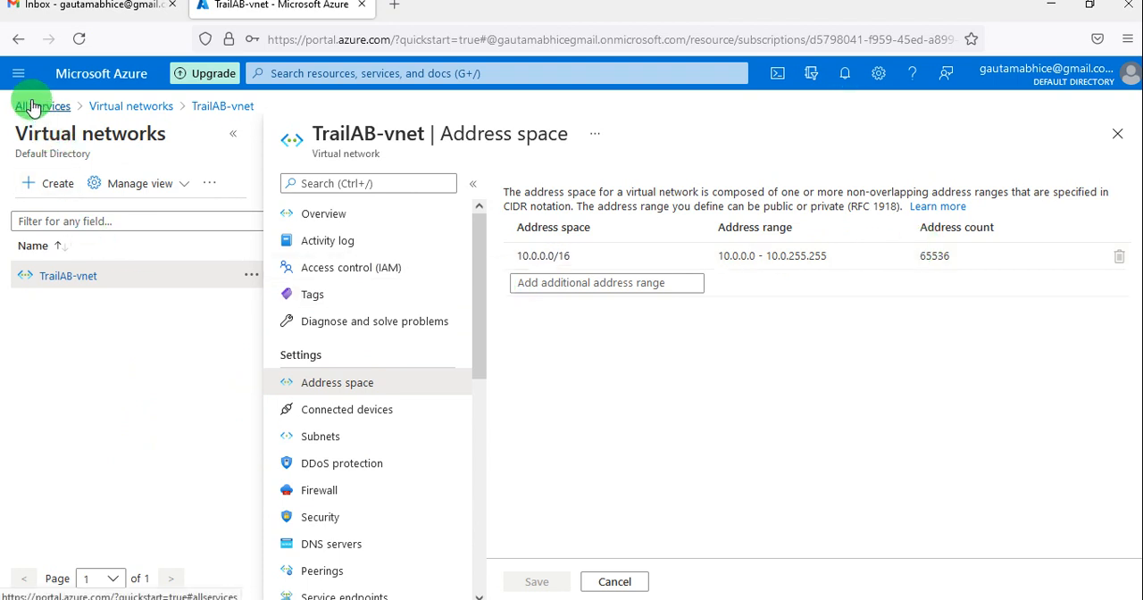
{"action": "left_click", "coordinate": [20, 45]}
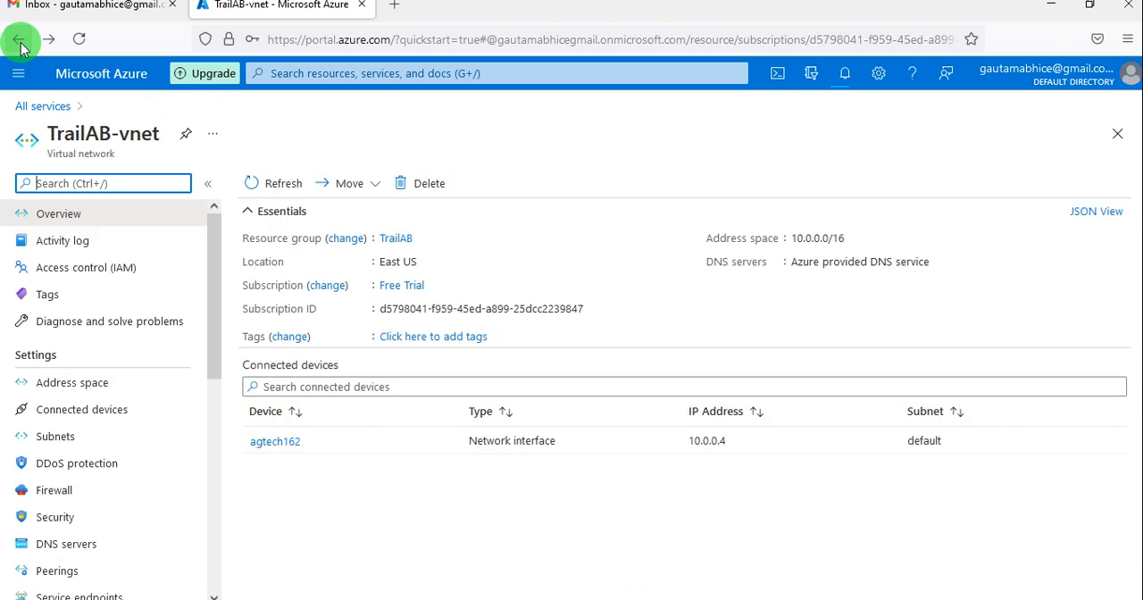
{"action": "left_click", "coordinate": [20, 44]}
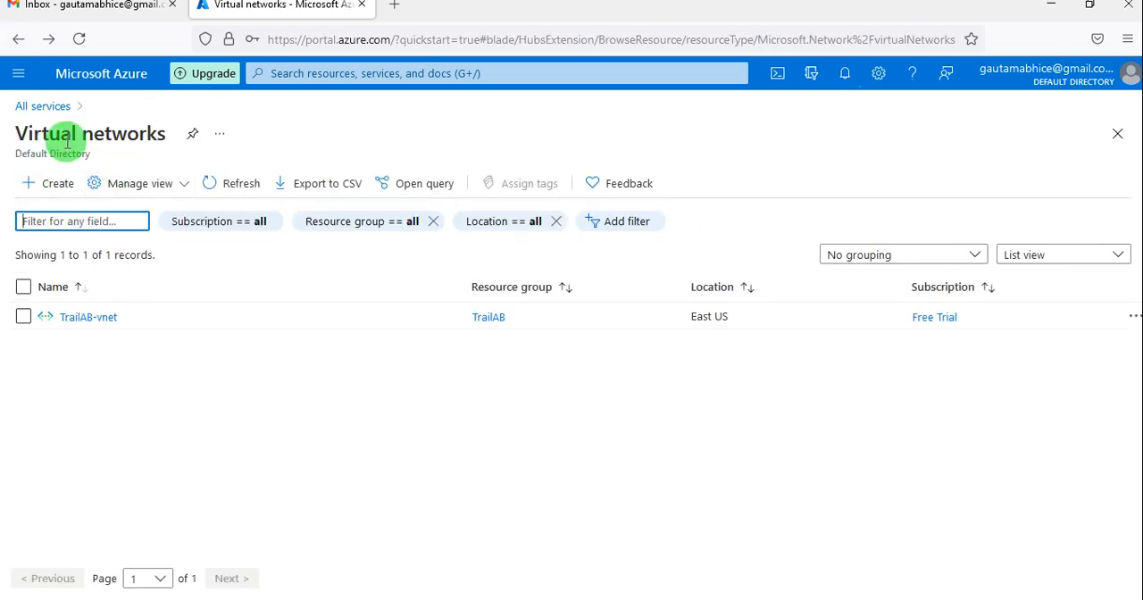
Review the list of all resources and open the list of resource groups.
{"action": "left_click", "coordinate": [19, 73]}
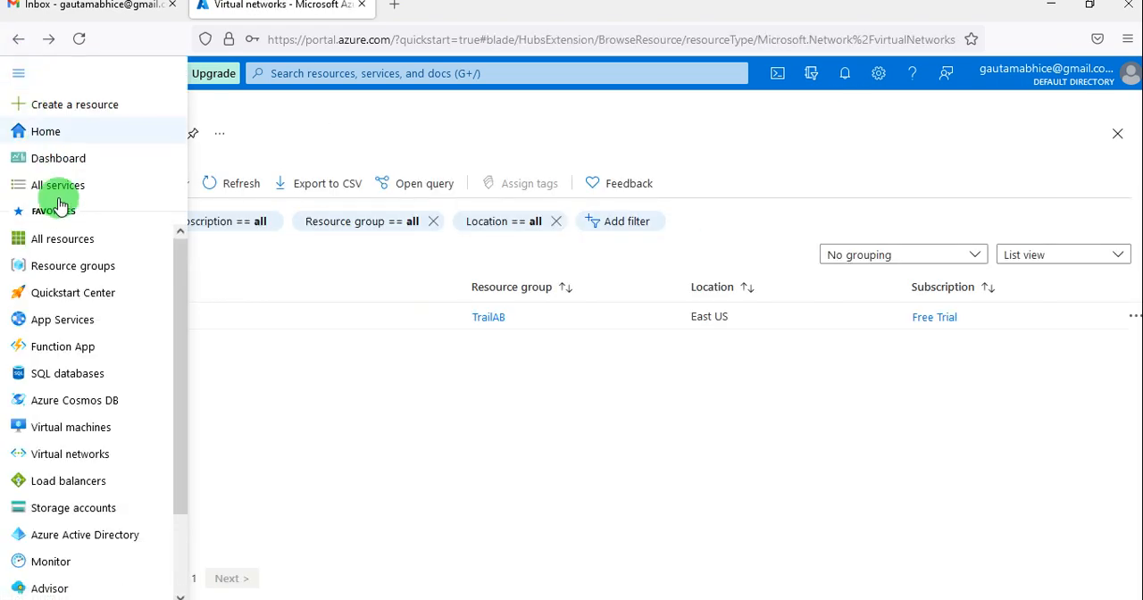
{"action": "left_click", "coordinate": [71, 244]}
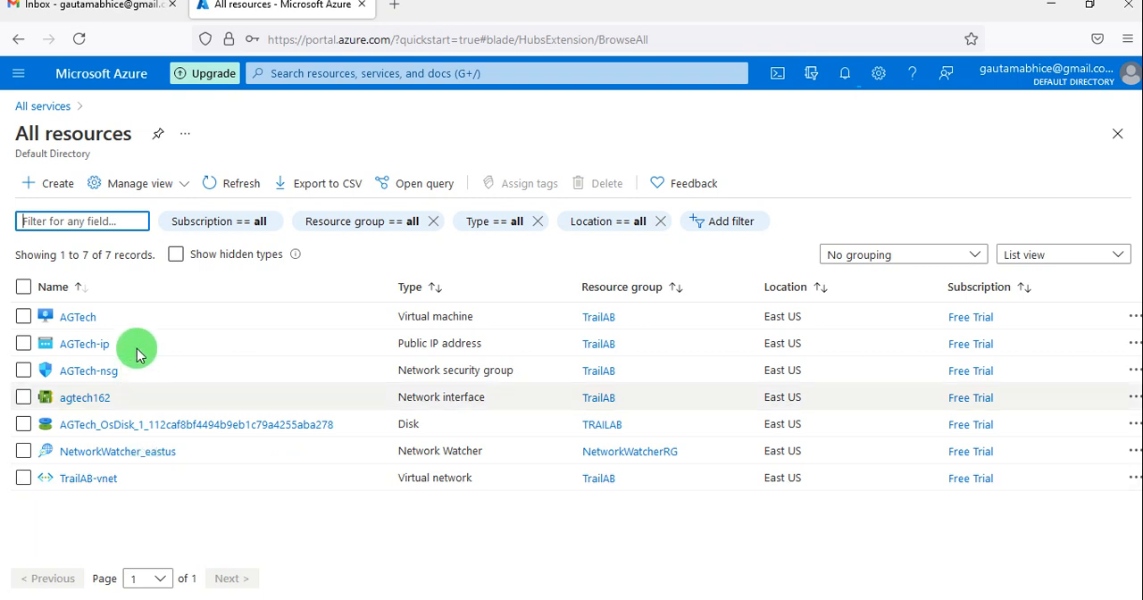
{"action": "left_click", "coordinate": [29, 72]}
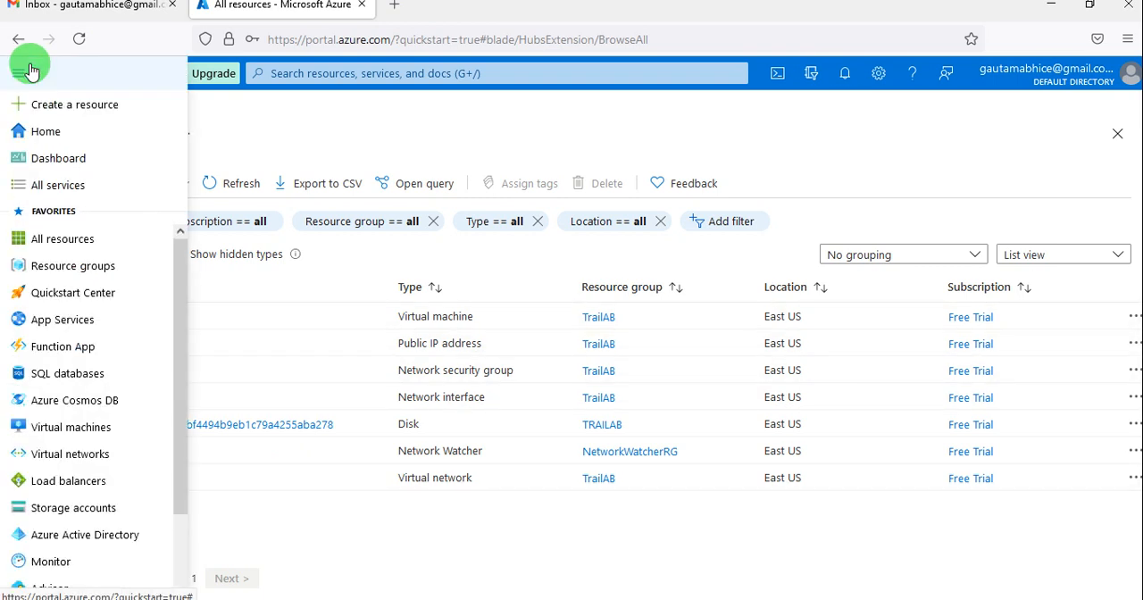
{"action": "left_click", "coordinate": [95, 282]}
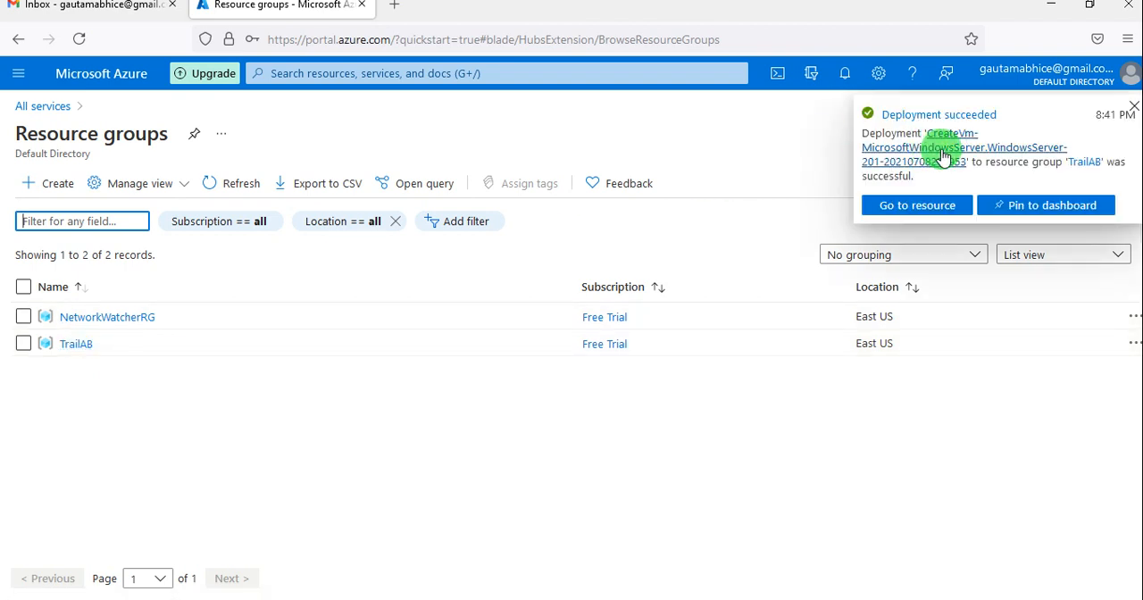
View the virtual machine from the deployment notification, return to the resource groups and open TrailAB.
{"action": "left_click", "coordinate": [923, 204]}
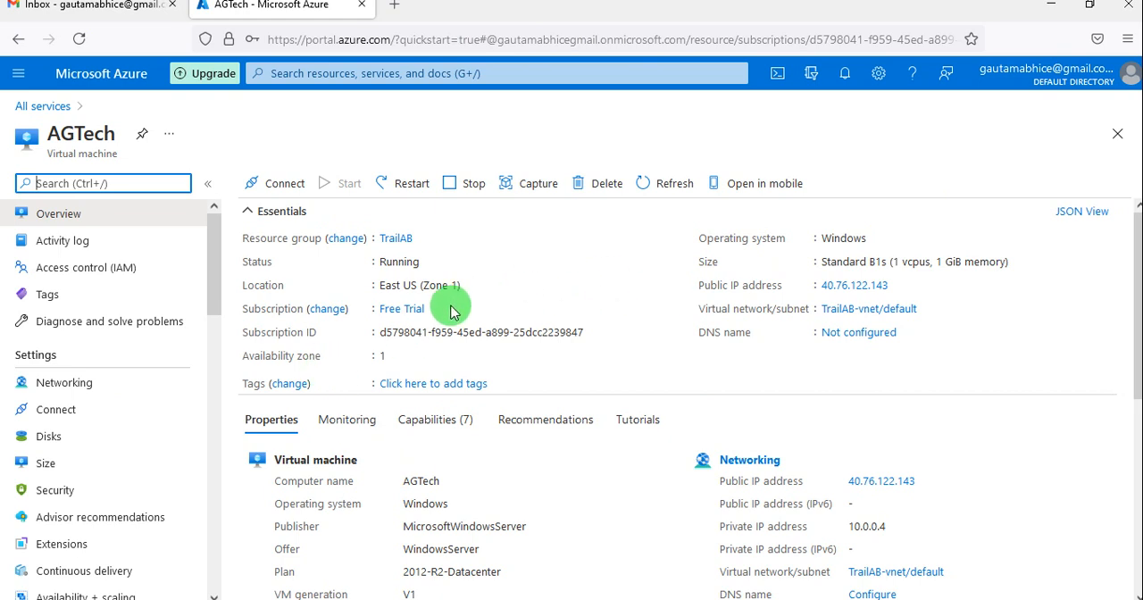
{"action": "left_click", "coordinate": [16, 40]}
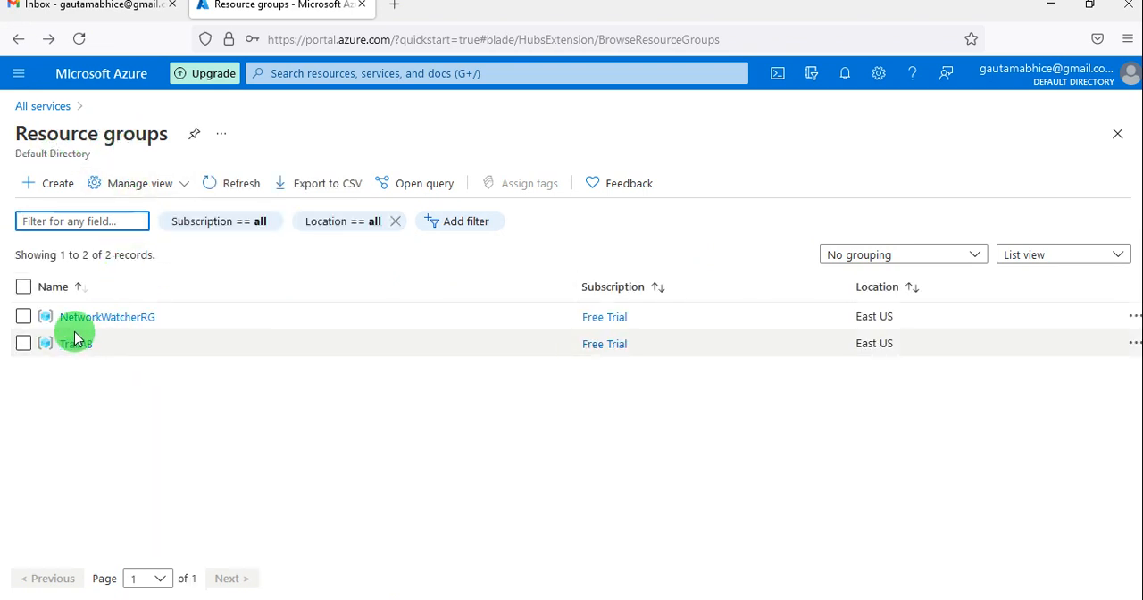
{"action": "left_click", "coordinate": [75, 345]}
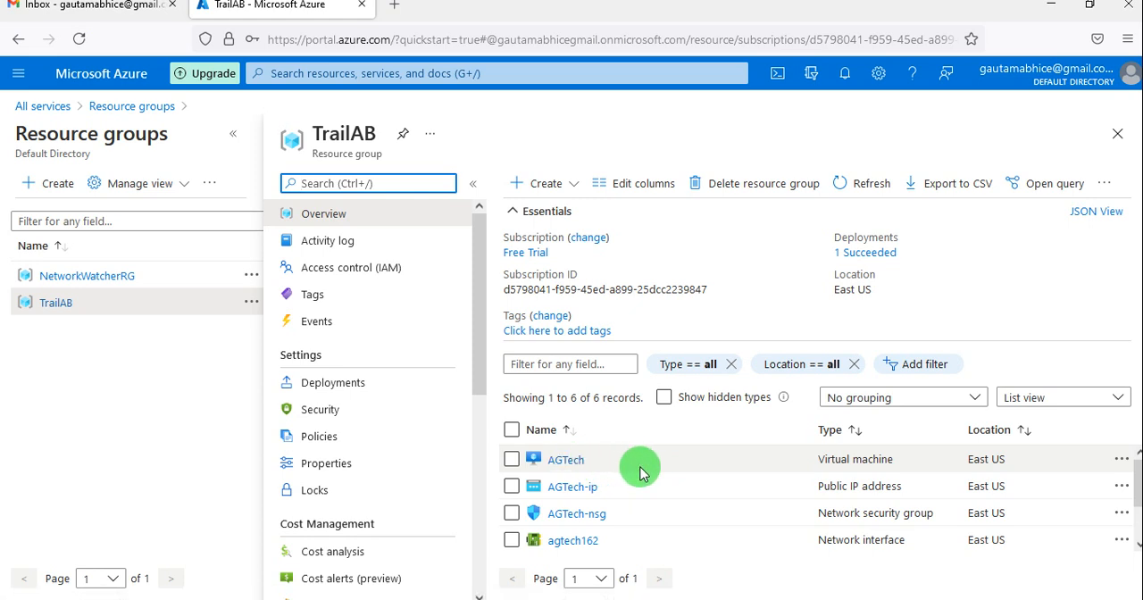
Open the list of virtual machines and examine AGTech's details across all columns, from subscription to disks.
{"action": "left_click", "coordinate": [19, 75]}
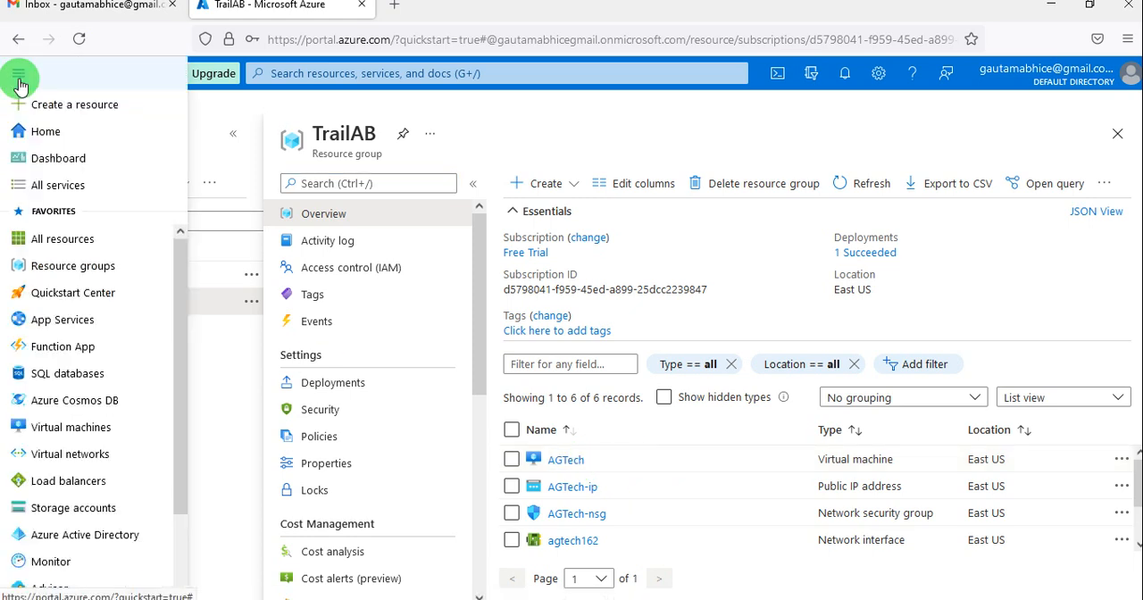
{"action": "left_click", "coordinate": [85, 432]}
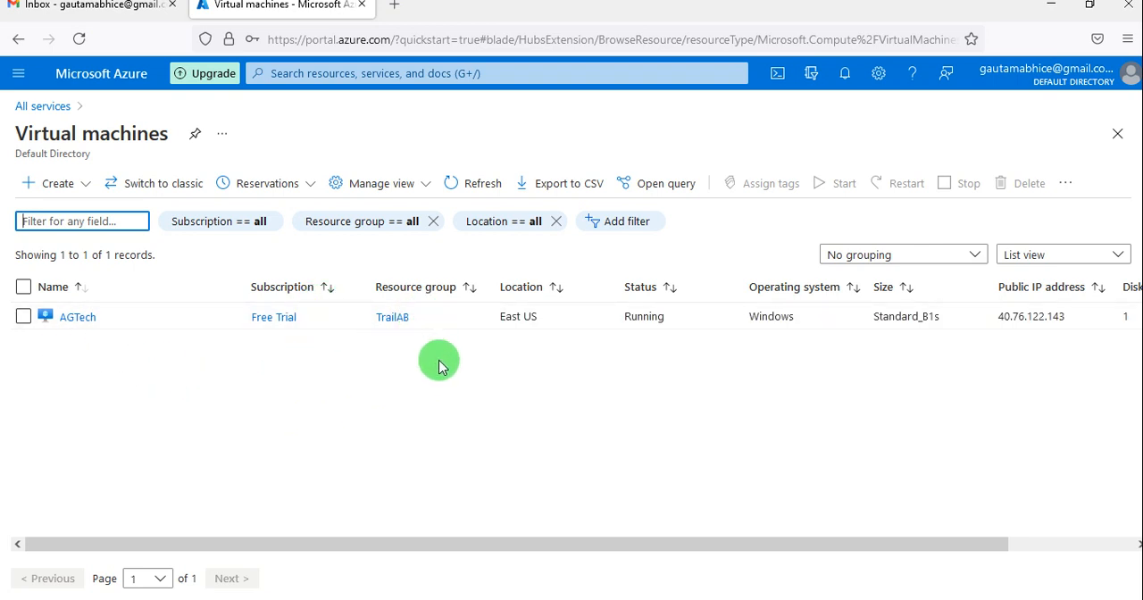
{"action": "scroll", "coordinate": [439, 360], "scroll_direction": "right", "scroll_amount": 1}
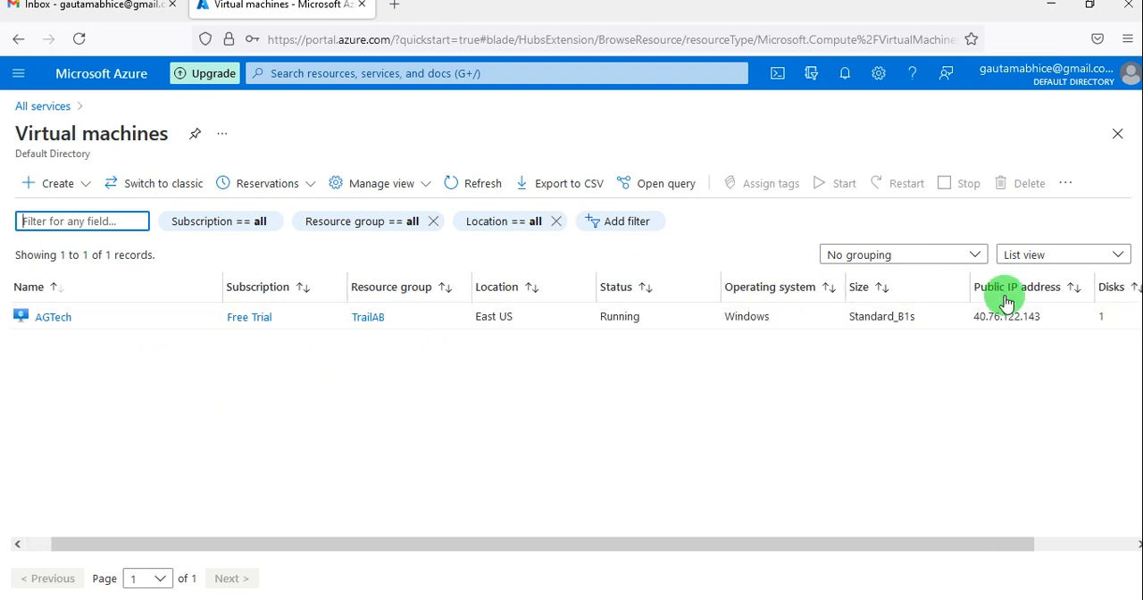
{"action": "scroll", "coordinate": [1003, 316], "scroll_direction": "right", "scroll_amount": 3}
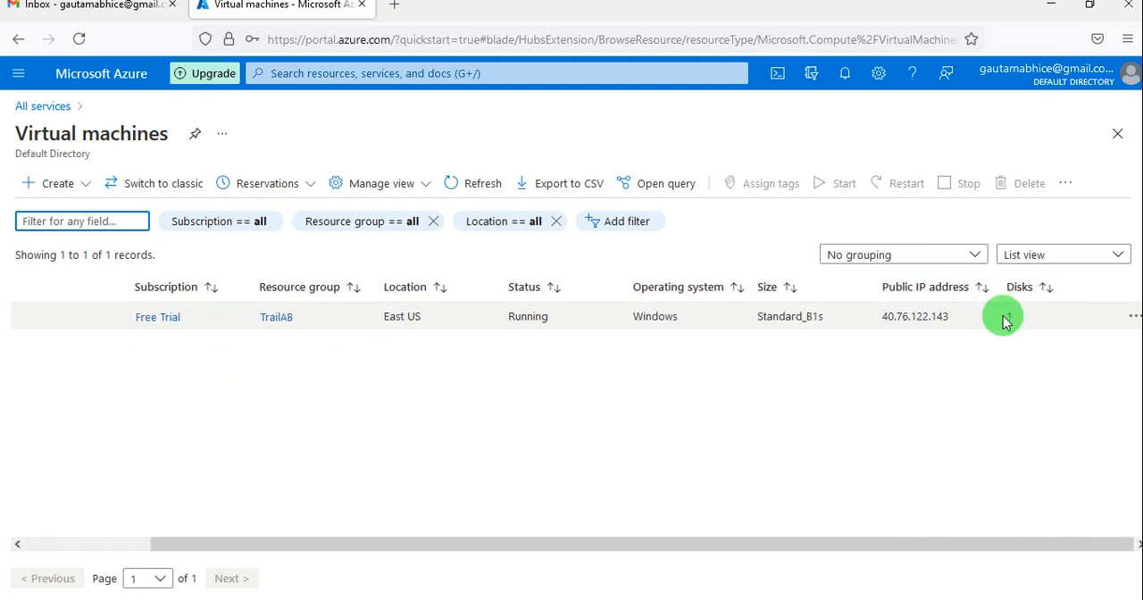
{"action": "scroll", "coordinate": [1004, 316], "scroll_direction": "left", "scroll_amount": 3}
{"action": "scroll", "coordinate": [1004, 317], "scroll_direction": "left", "scroll_amount": 1}
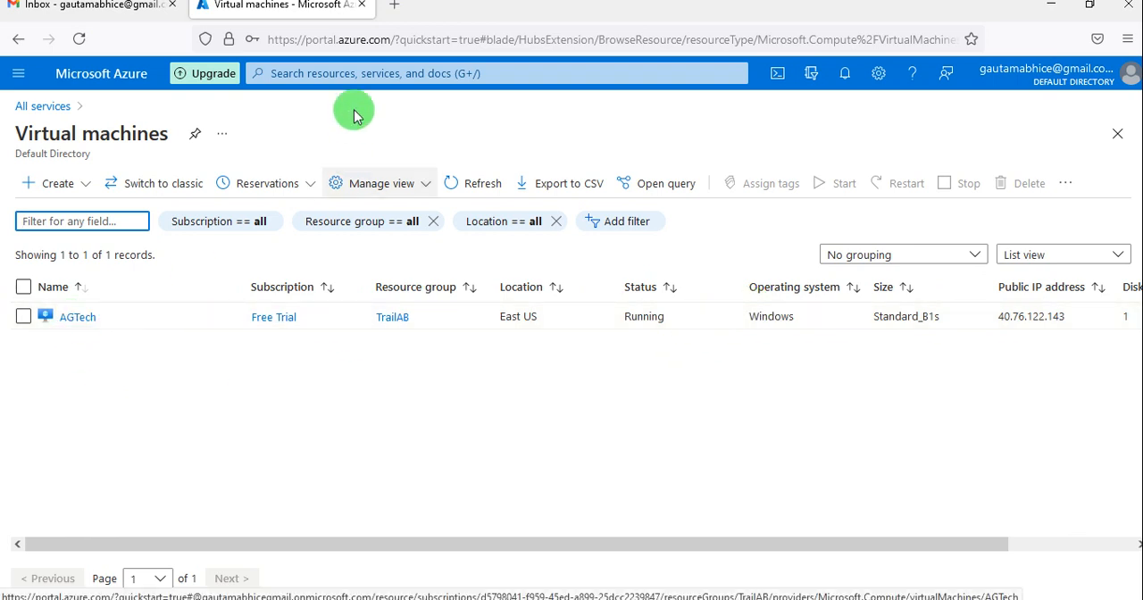
Search the portal for "agt" and open the AGTech virtual machine.
{"action": "left_click", "coordinate": [319, 77]}
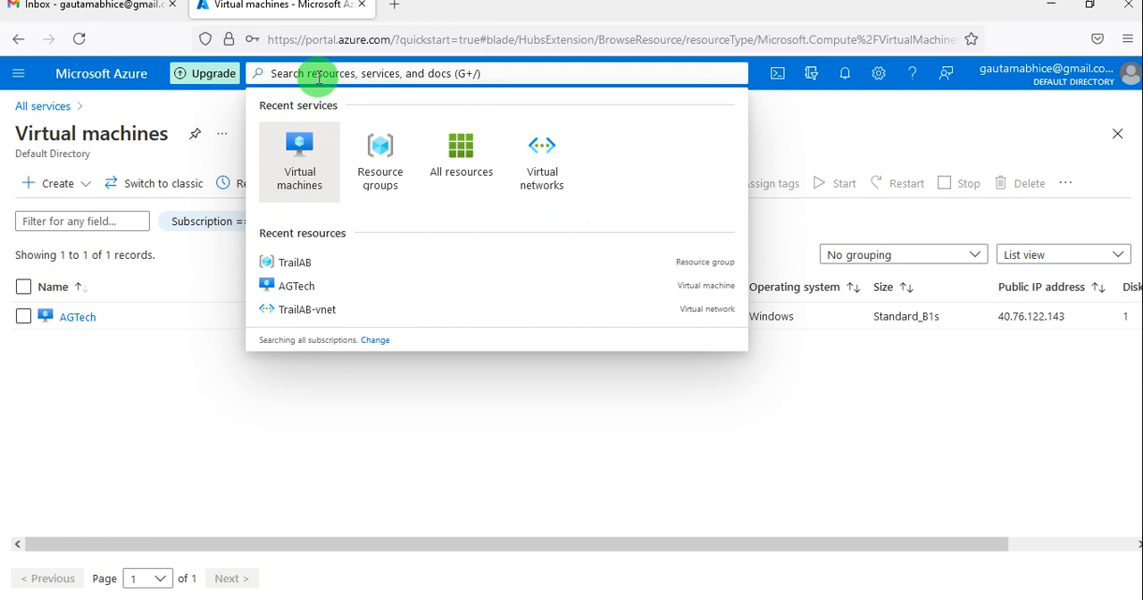
{"action": "type", "text": "ag"}
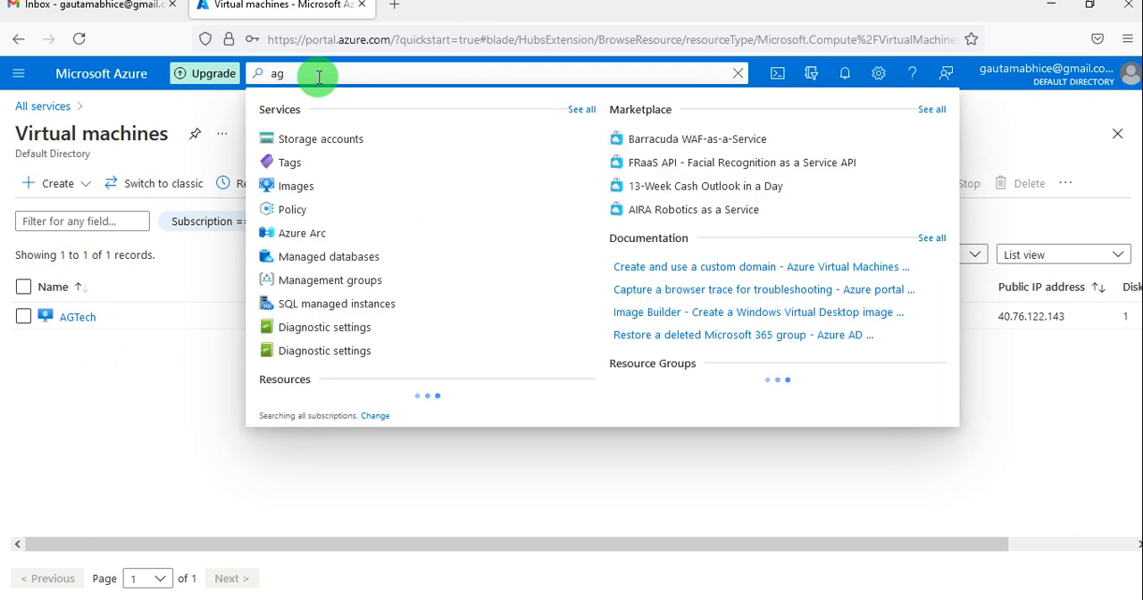
{"action": "type", "text": "t"}
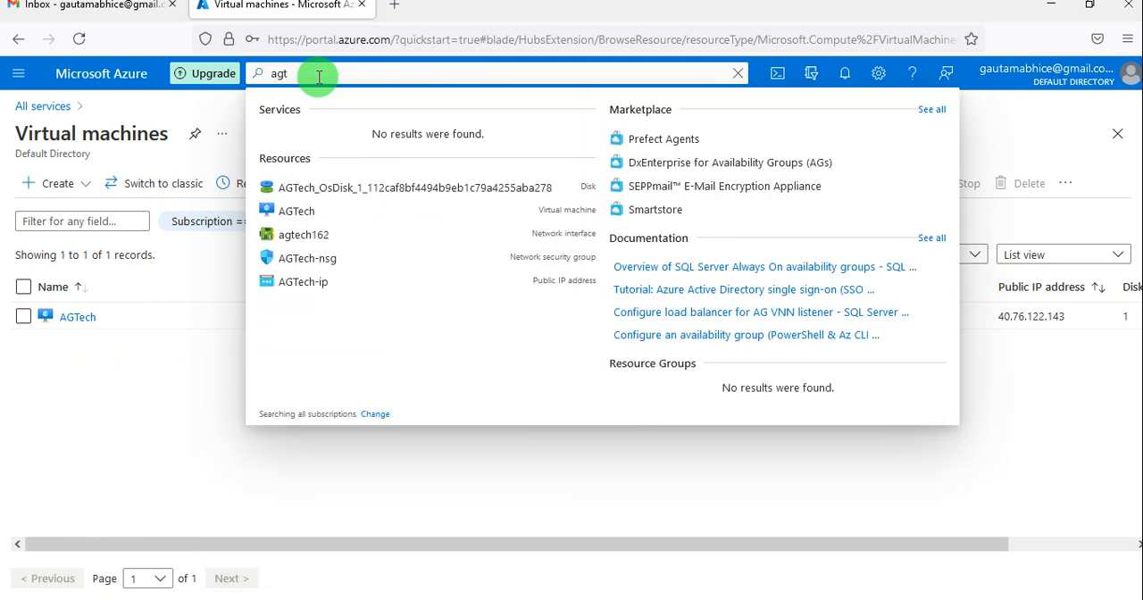
{"action": "left_click", "coordinate": [329, 211]}
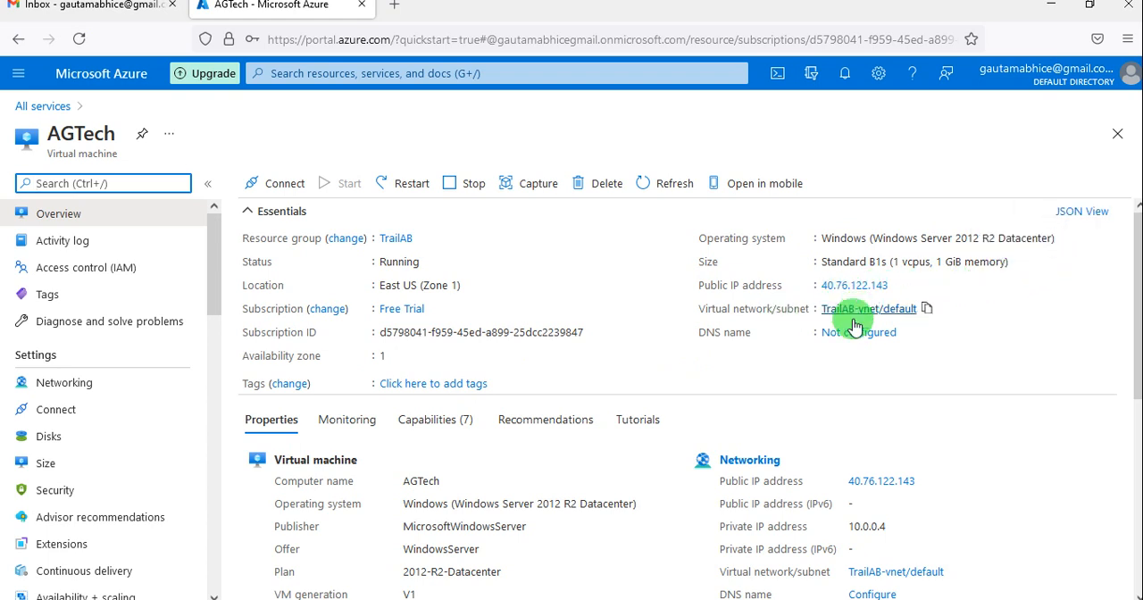
Examine AGTech's overview properties and its available settings, operations, monitoring, automation and troubleshooting options.
{"action": "scroll", "coordinate": [616, 479], "scroll_direction": "down", "scroll_amount": 3}
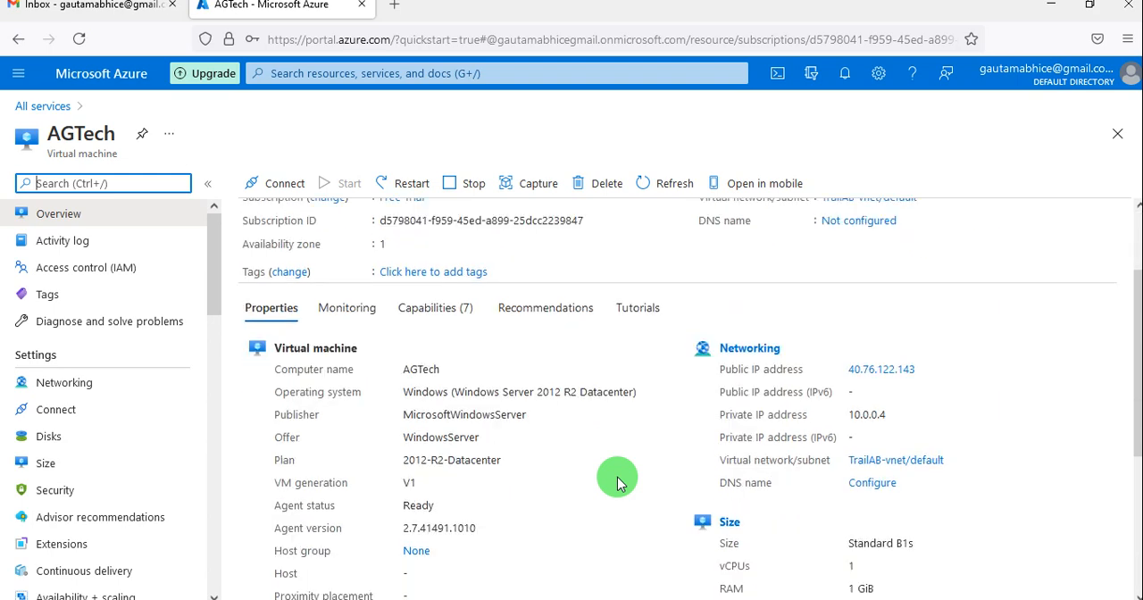
{"action": "scroll", "coordinate": [616, 479], "scroll_direction": "down", "scroll_amount": 3}
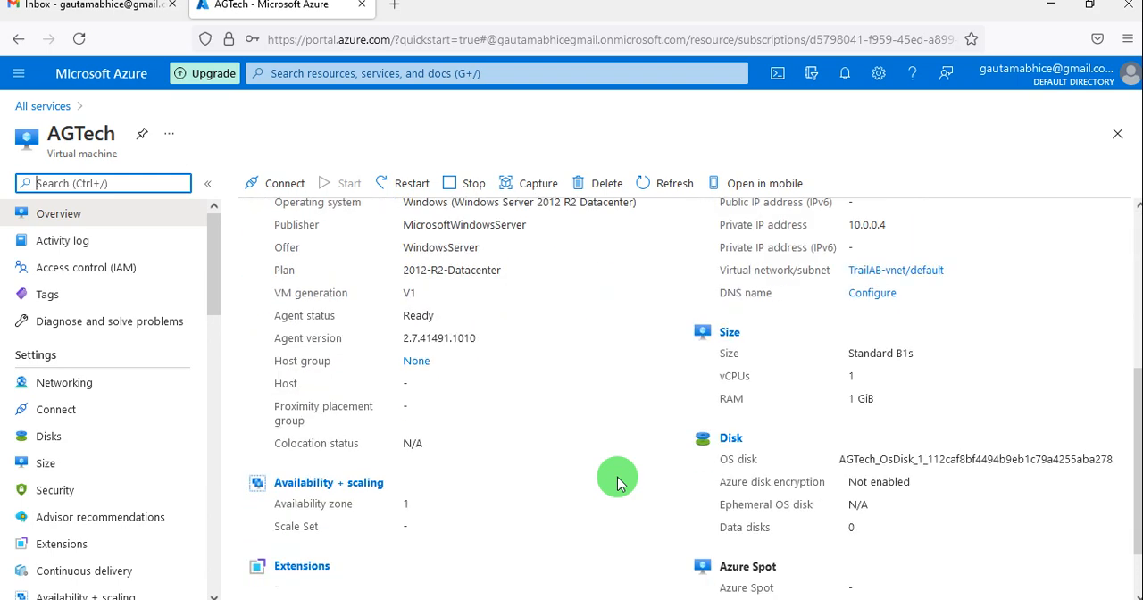
{"action": "scroll", "coordinate": [616, 480], "scroll_direction": "down", "scroll_amount": 2}
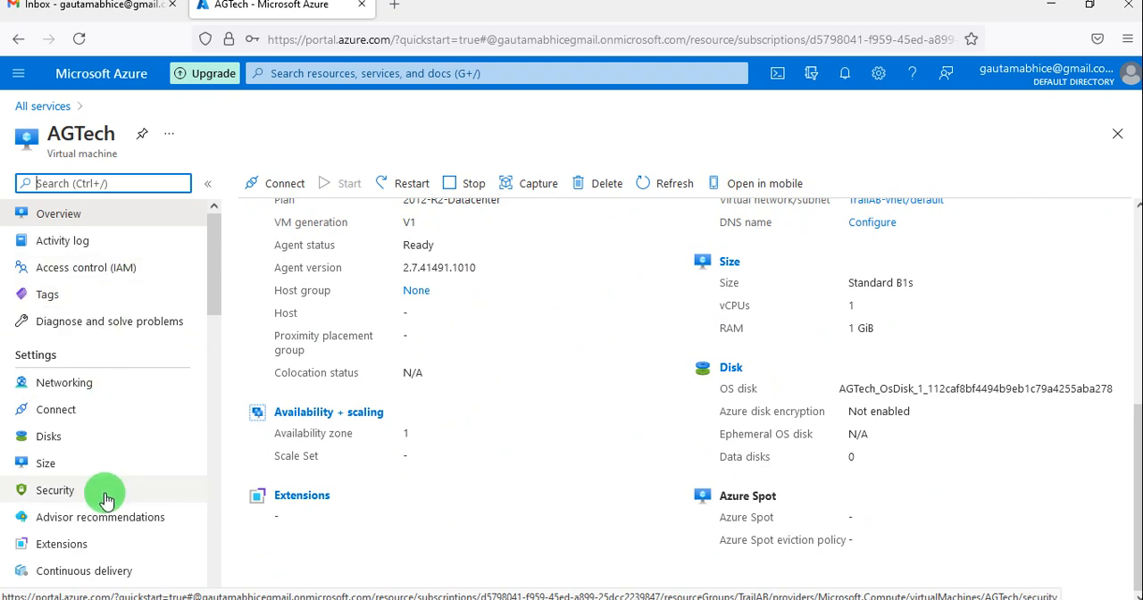
{"action": "scroll", "coordinate": [106, 491], "scroll_direction": "down", "scroll_amount": 3}
{"action": "scroll", "coordinate": [106, 498], "scroll_direction": "down", "scroll_amount": 5}
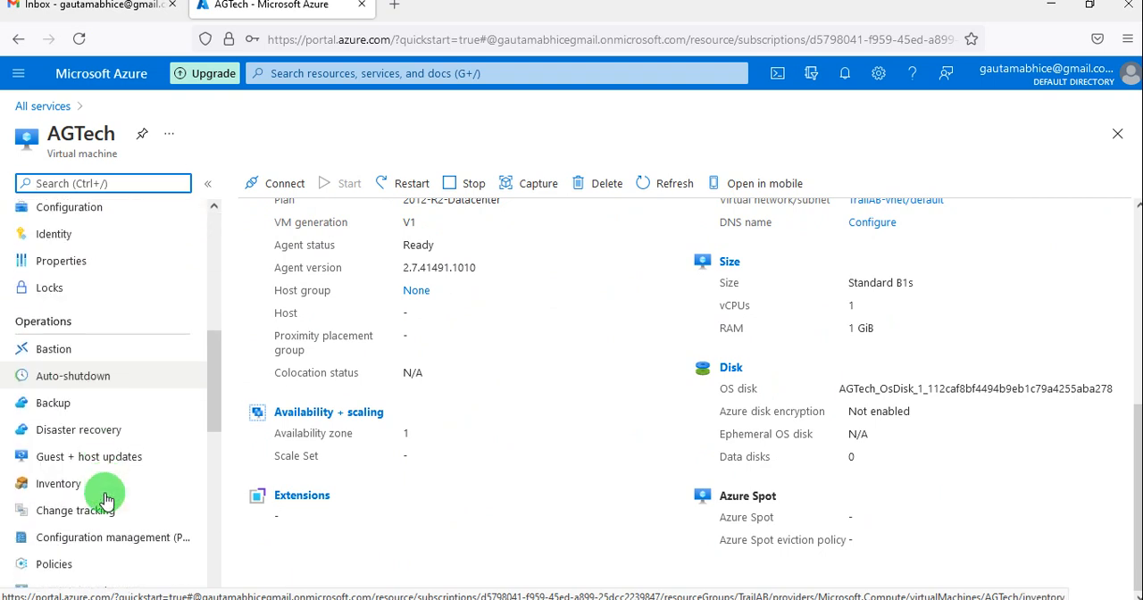
{"action": "scroll", "coordinate": [106, 499], "scroll_direction": "down", "scroll_amount": 3}
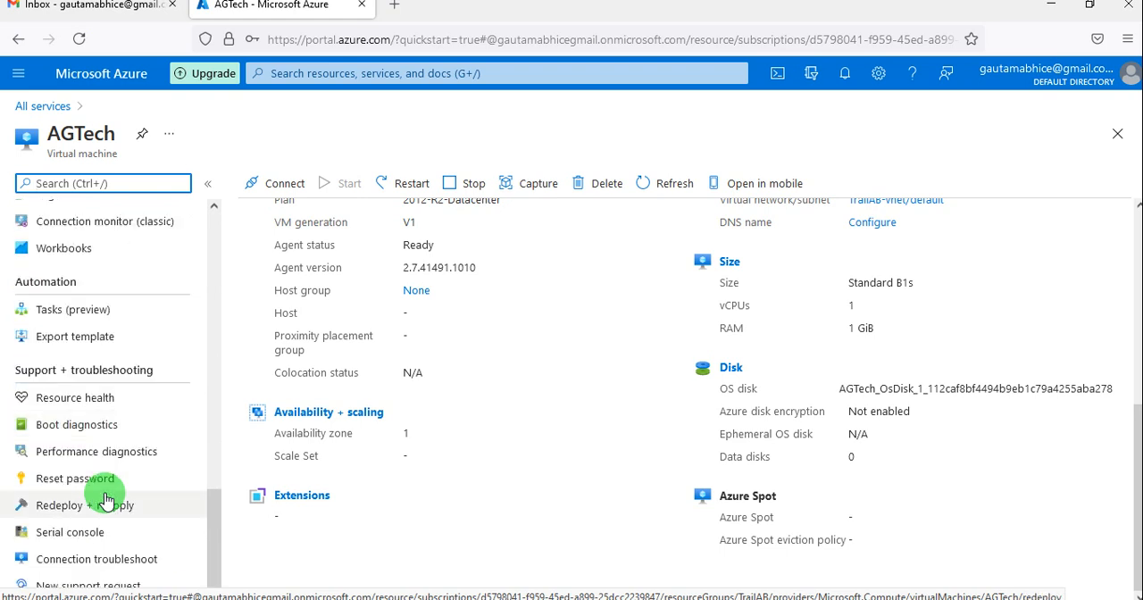
{"action": "scroll", "coordinate": [107, 498], "scroll_direction": "up", "scroll_amount": 4}
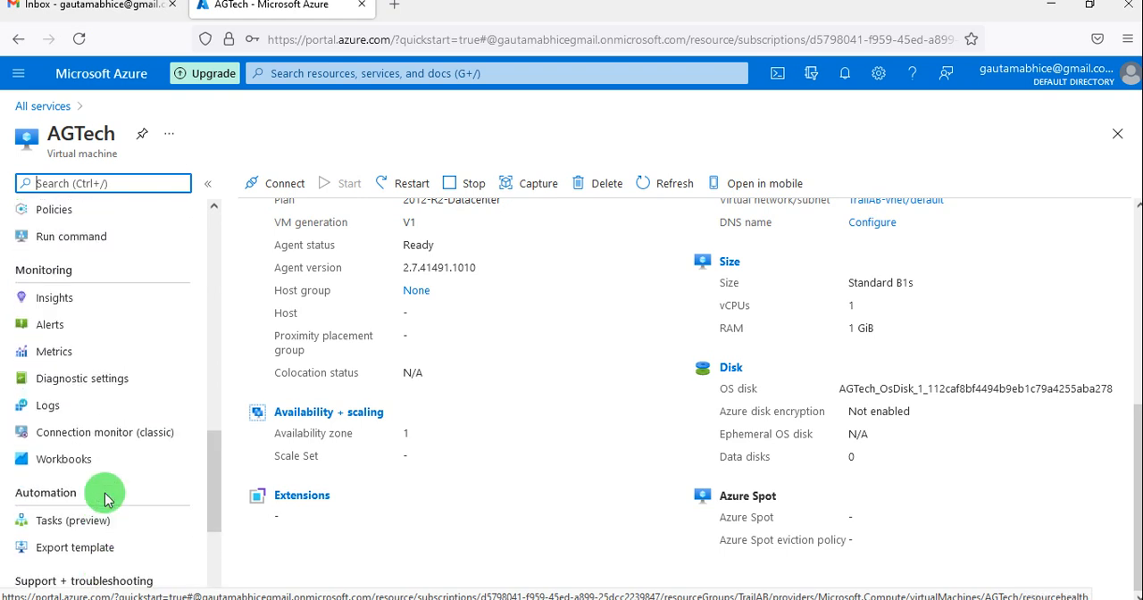
{"action": "scroll", "coordinate": [107, 500], "scroll_direction": "up", "scroll_amount": 3}
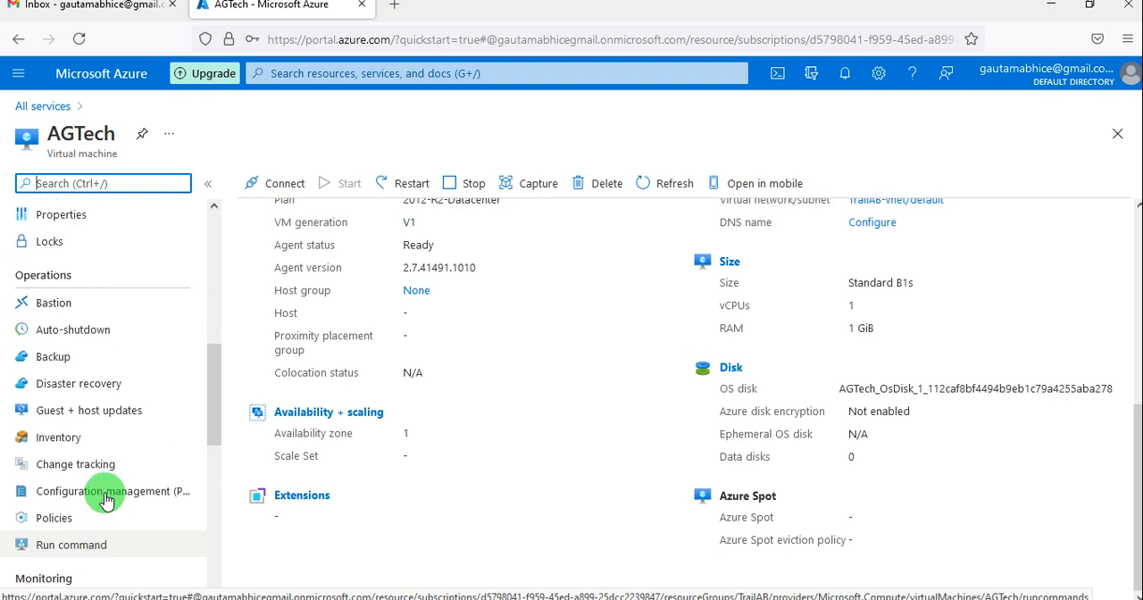
{"action": "scroll", "coordinate": [107, 501], "scroll_direction": "up", "scroll_amount": 3}
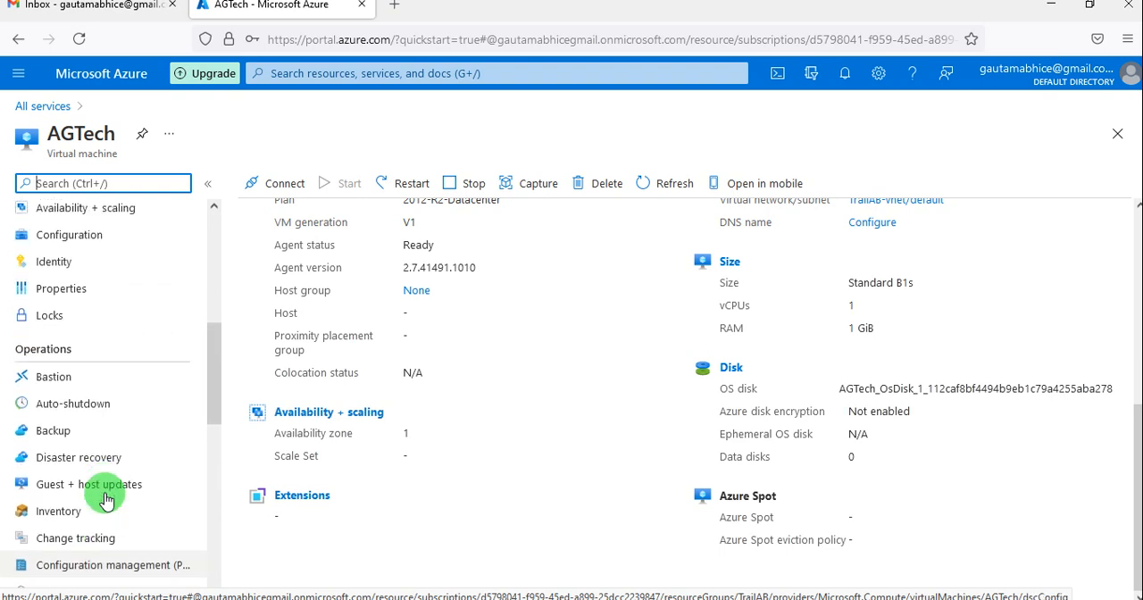
{"action": "scroll", "coordinate": [106, 500], "scroll_direction": "up", "scroll_amount": 1}
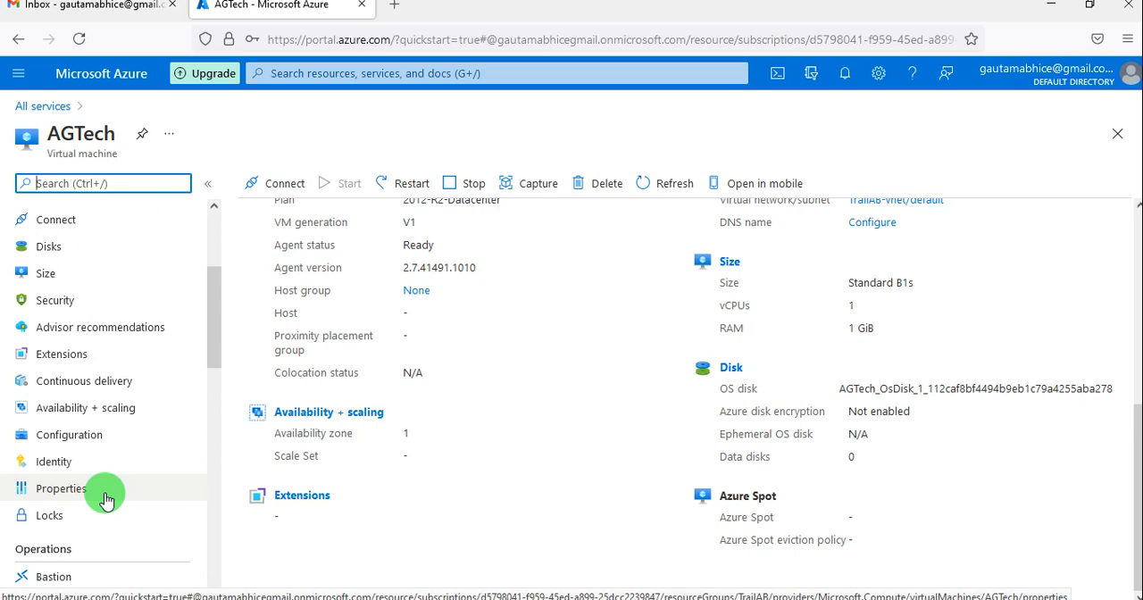
{"action": "scroll", "coordinate": [107, 500], "scroll_direction": "up", "scroll_amount": 3}
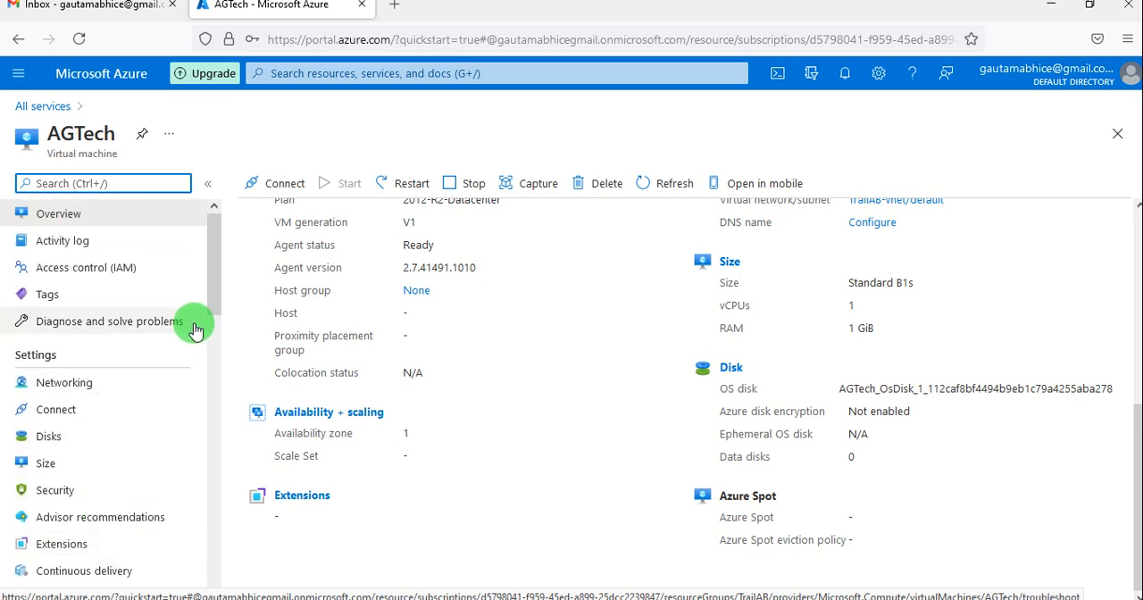
{"action": "scroll", "coordinate": [525, 351], "scroll_direction": "up", "scroll_amount": 5}
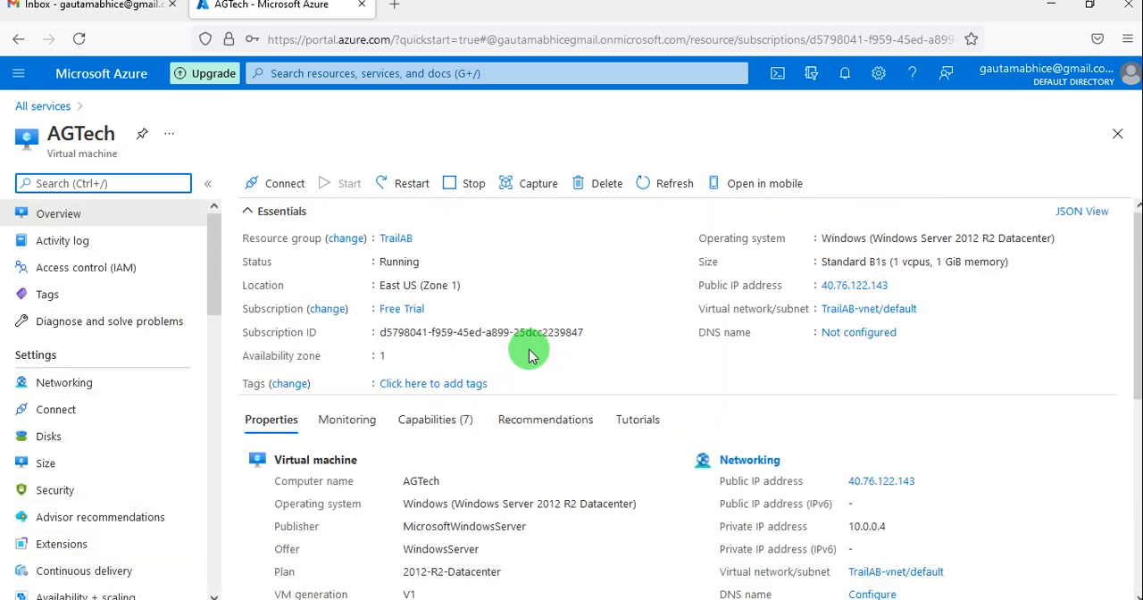
Download AGTech's RDP file for the public IP address on port 3389 and open it with Remote Desktop Connection.
{"action": "left_click", "coordinate": [898, 286]}
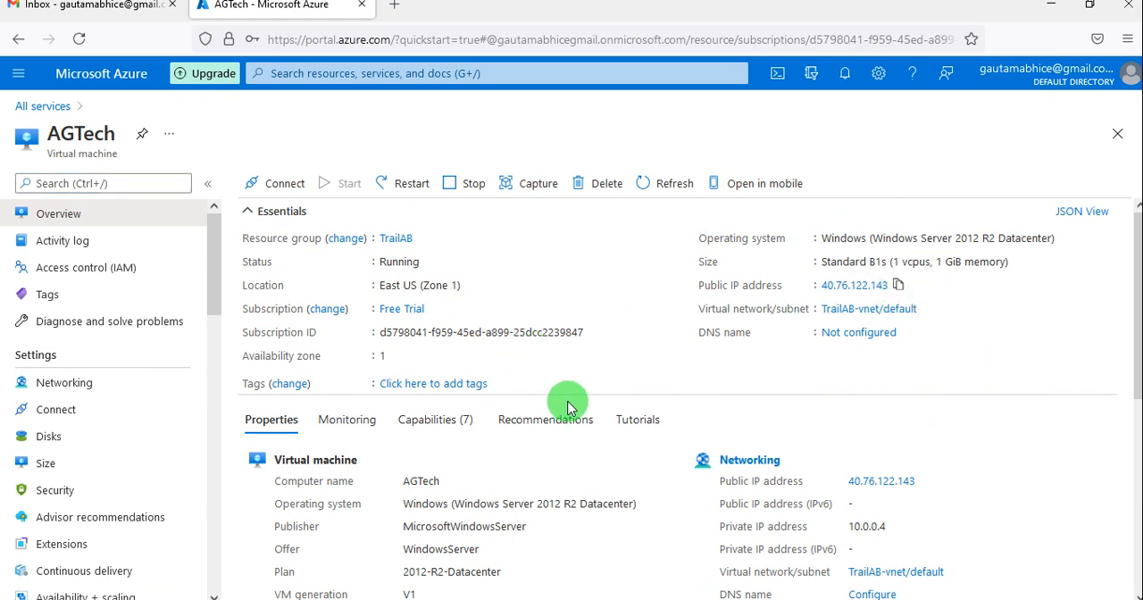
{"action": "left_click", "coordinate": [287, 193]}
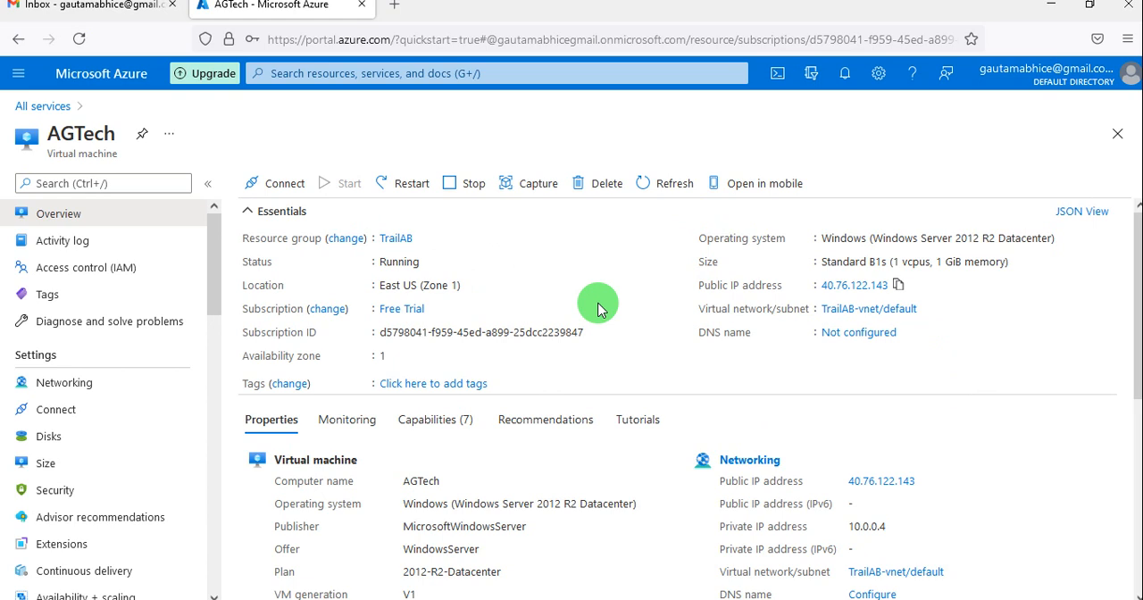
{"action": "left_click", "coordinate": [274, 188]}
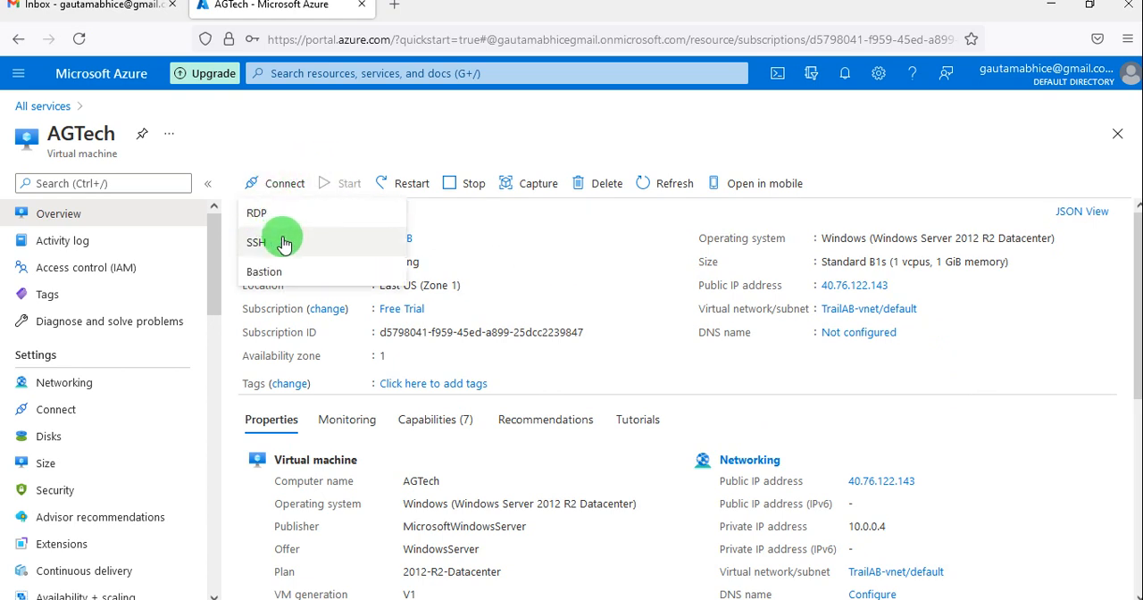
{"action": "left_click", "coordinate": [279, 219]}
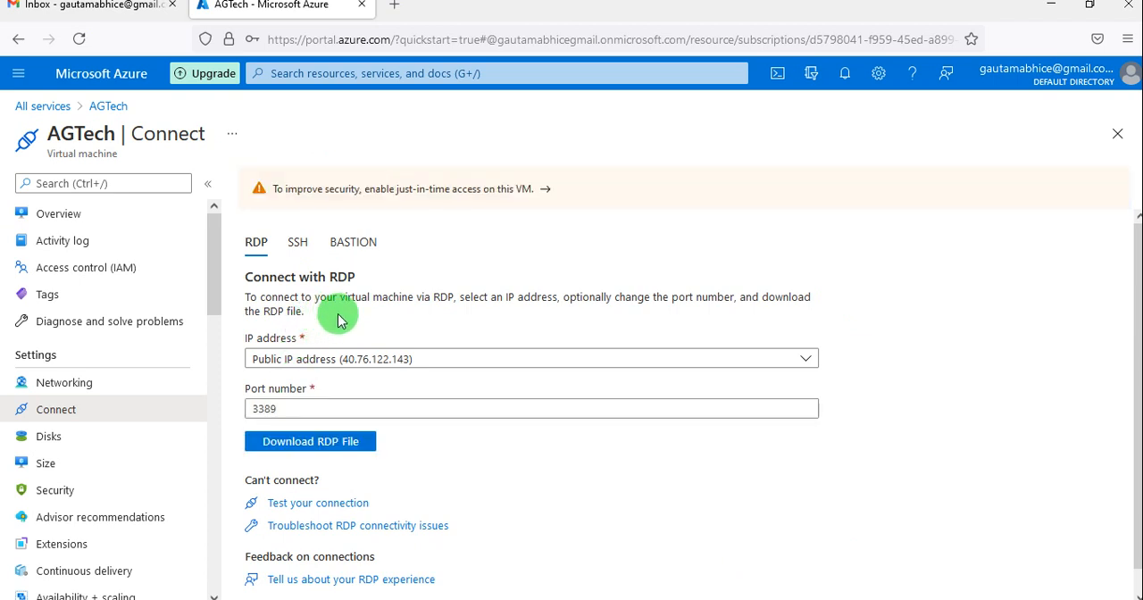
{"action": "left_click", "coordinate": [325, 442]}
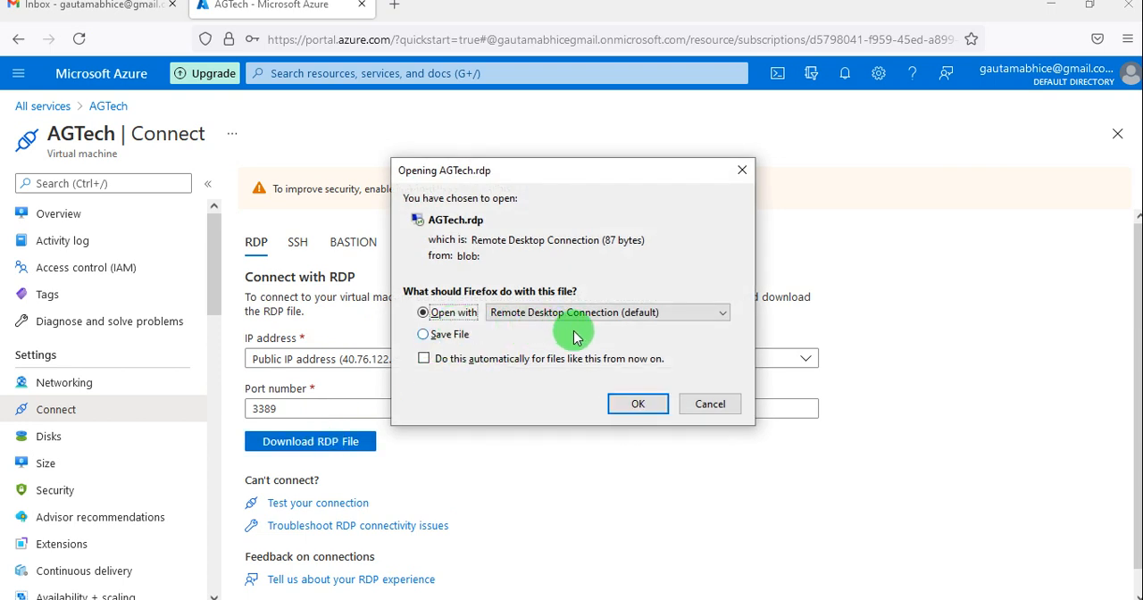
{"action": "left_click", "coordinate": [627, 405]}
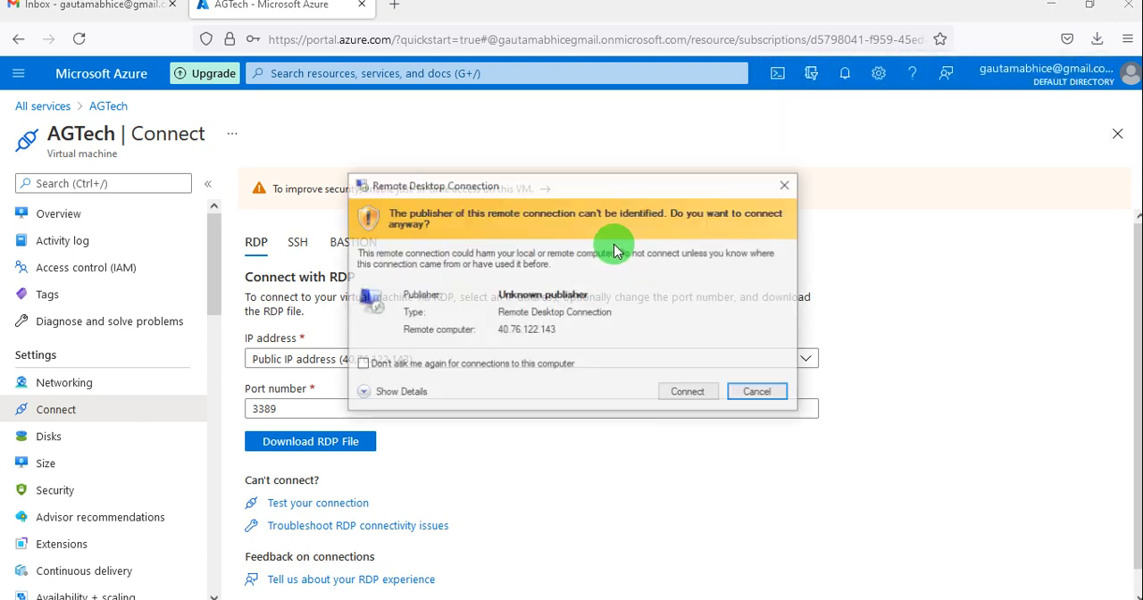
Connect to the remote computer as testuser with the account password, accepting its untrusted certificate, and cancel the reconnection attempt.
{"action": "left_click", "coordinate": [690, 394]}
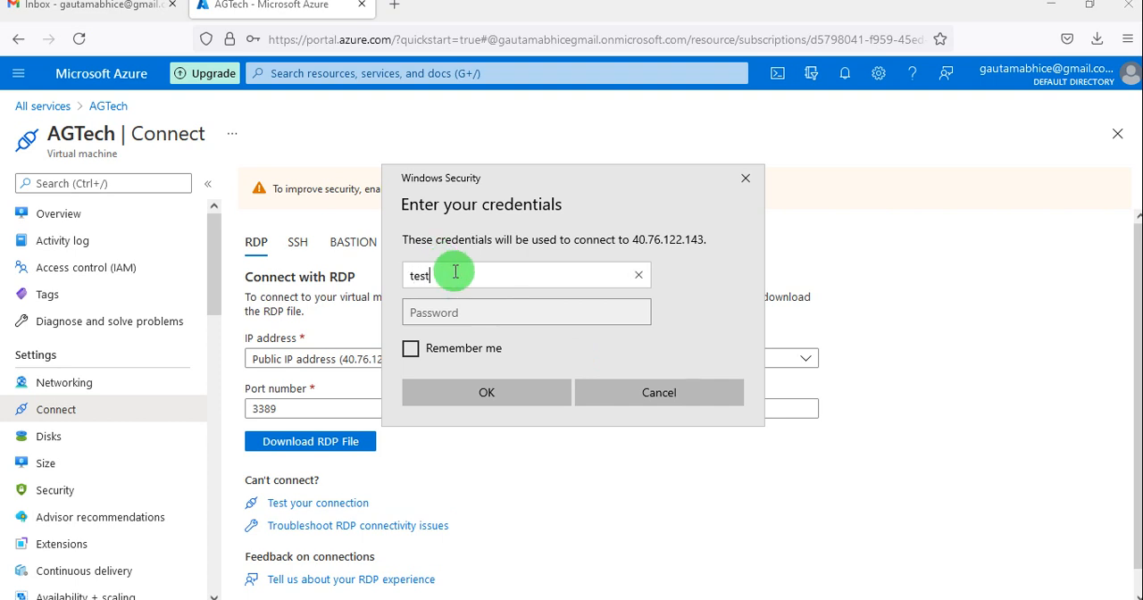
{"action": "key", "text": "Tab"}
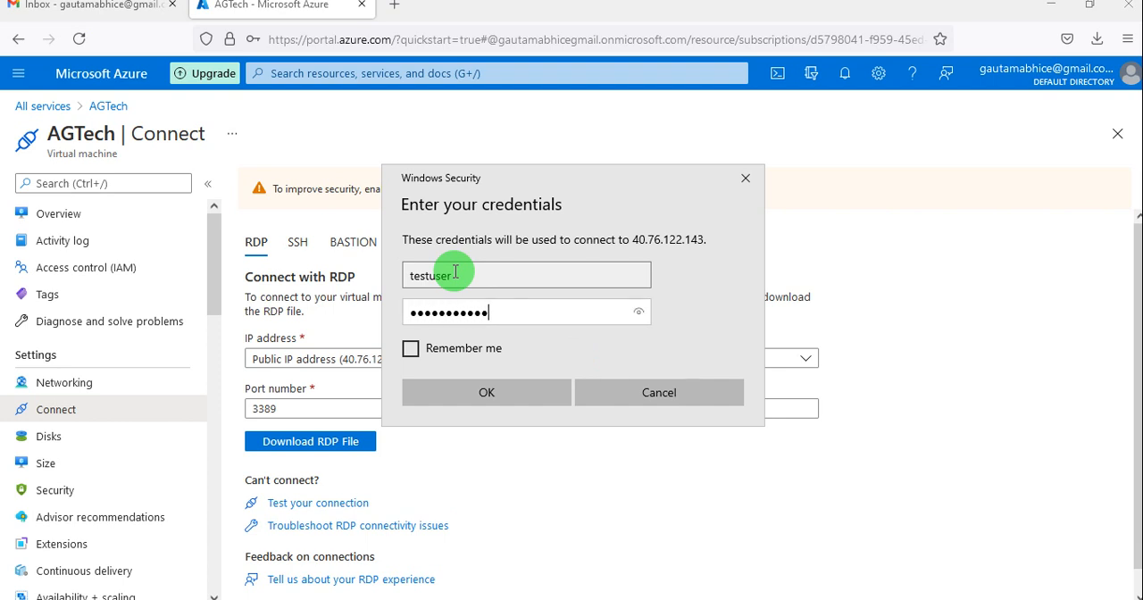
{"action": "key", "text": "Return"}
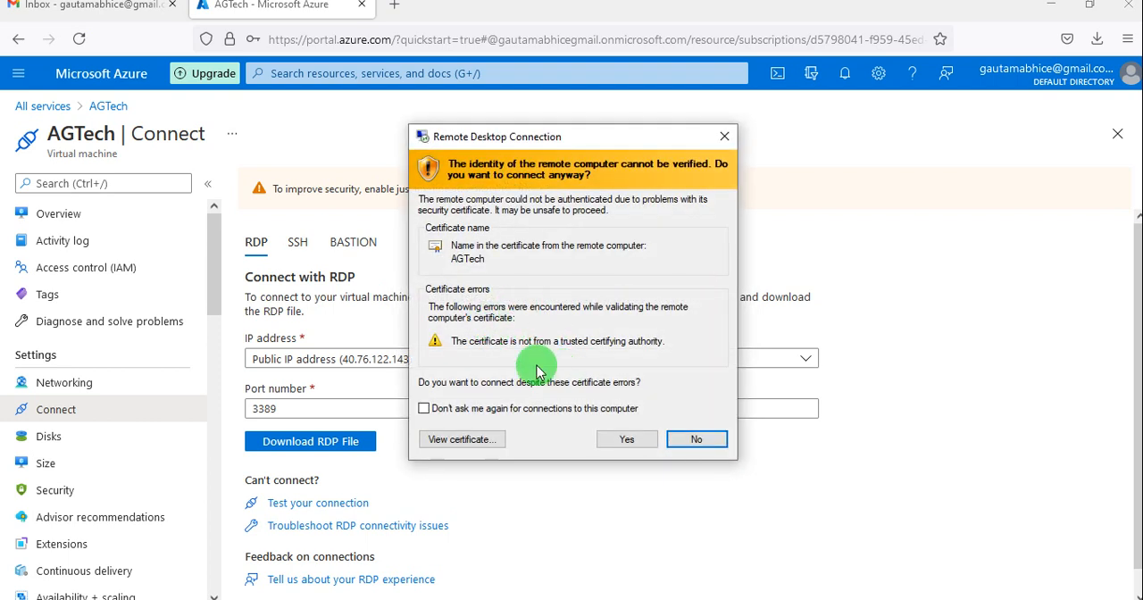
{"action": "left_click", "coordinate": [628, 440]}
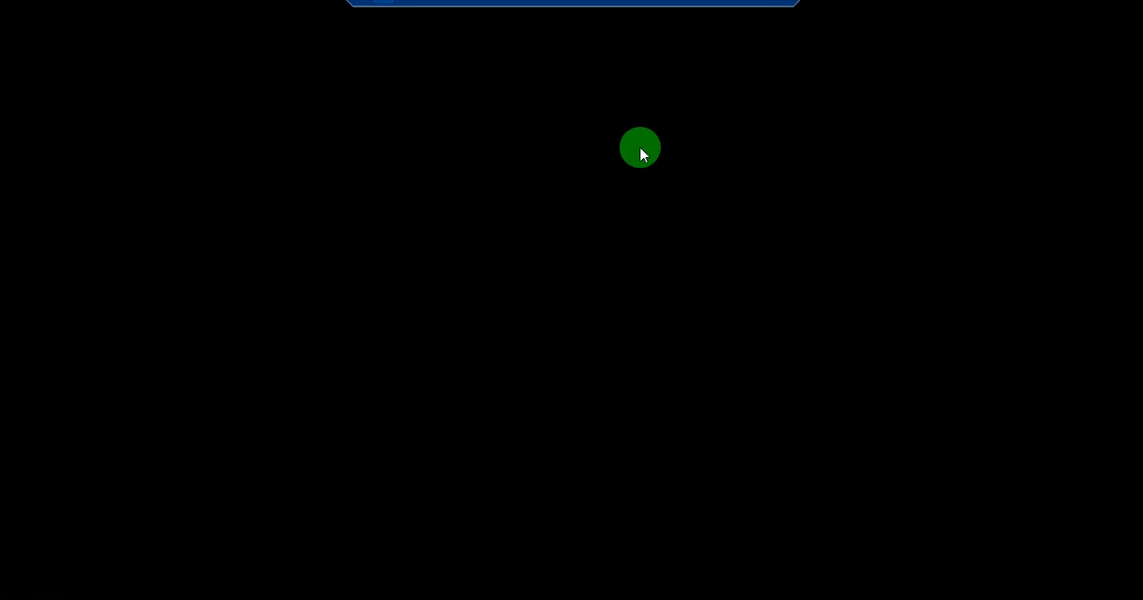
{"action": "mouse_move", "coordinate": [635, 5]}
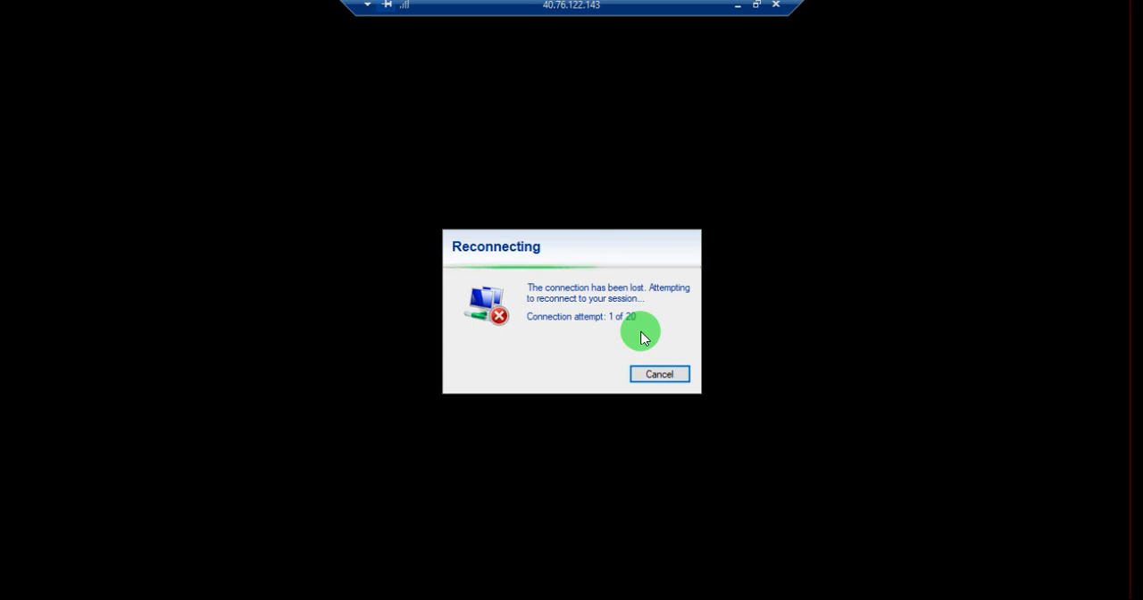
{"action": "left_click", "coordinate": [682, 381]}
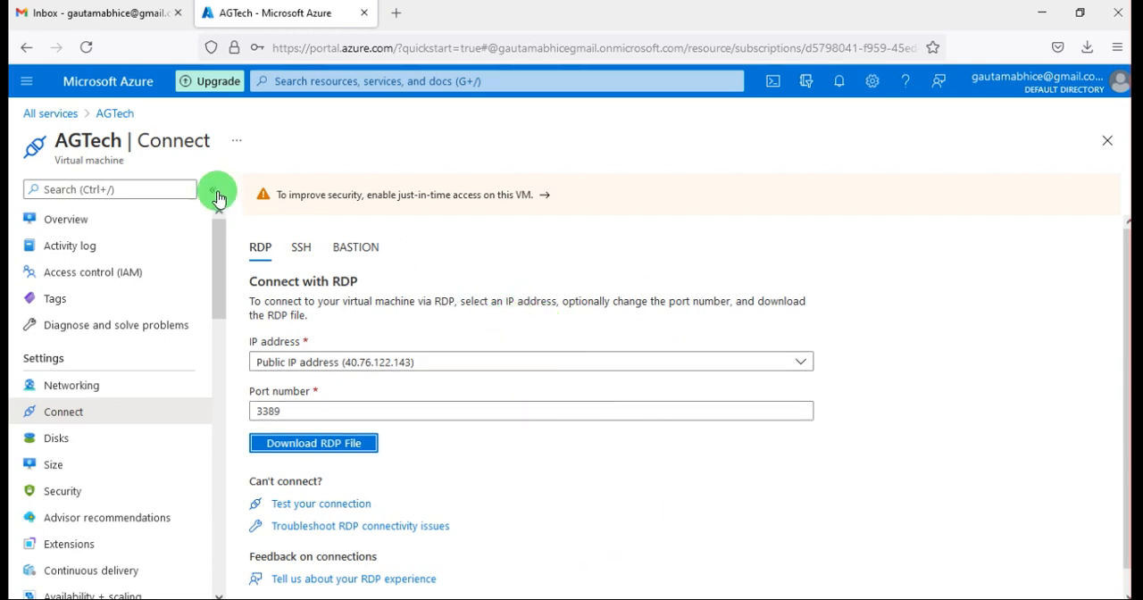
Return to the list of resource groups, select TrailAB and open it.
{"action": "left_click", "coordinate": [27, 89]}
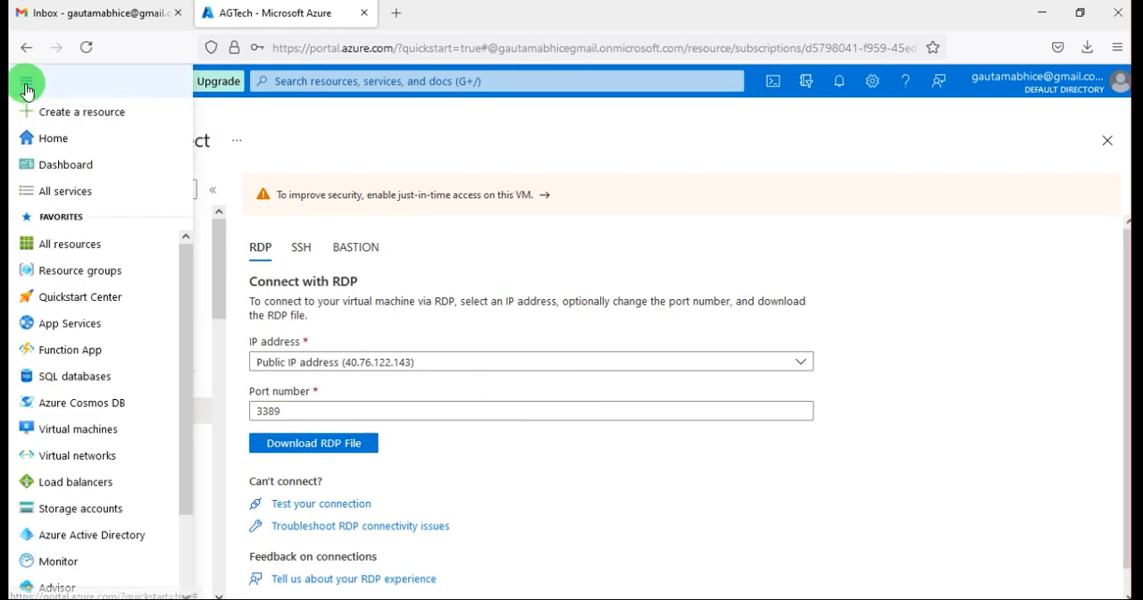
{"action": "left_click", "coordinate": [76, 275]}
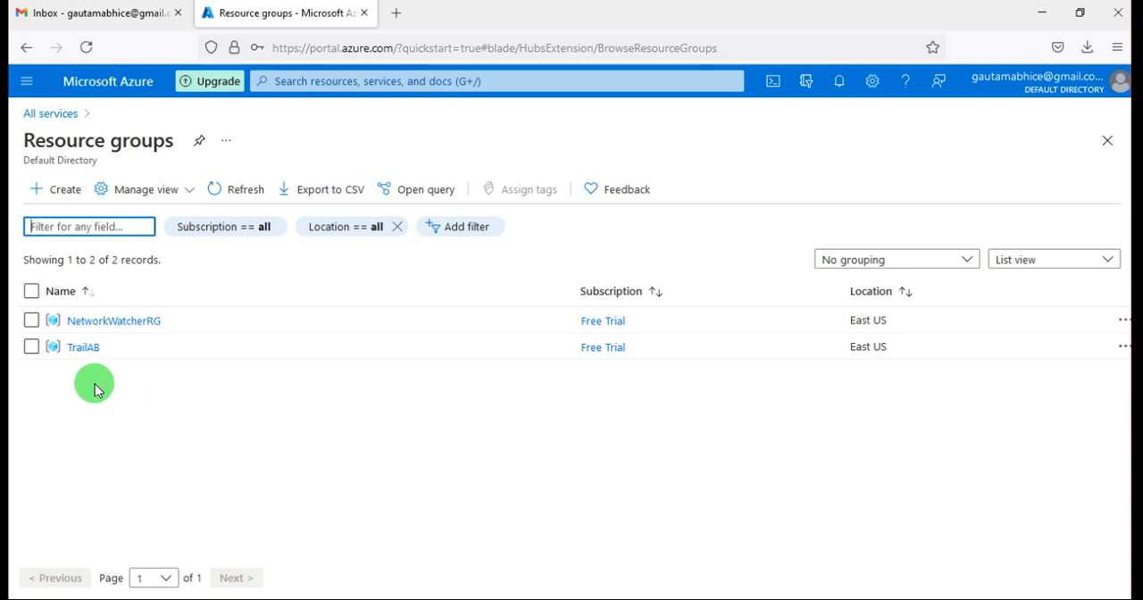
{"action": "left_click", "coordinate": [32, 348]}
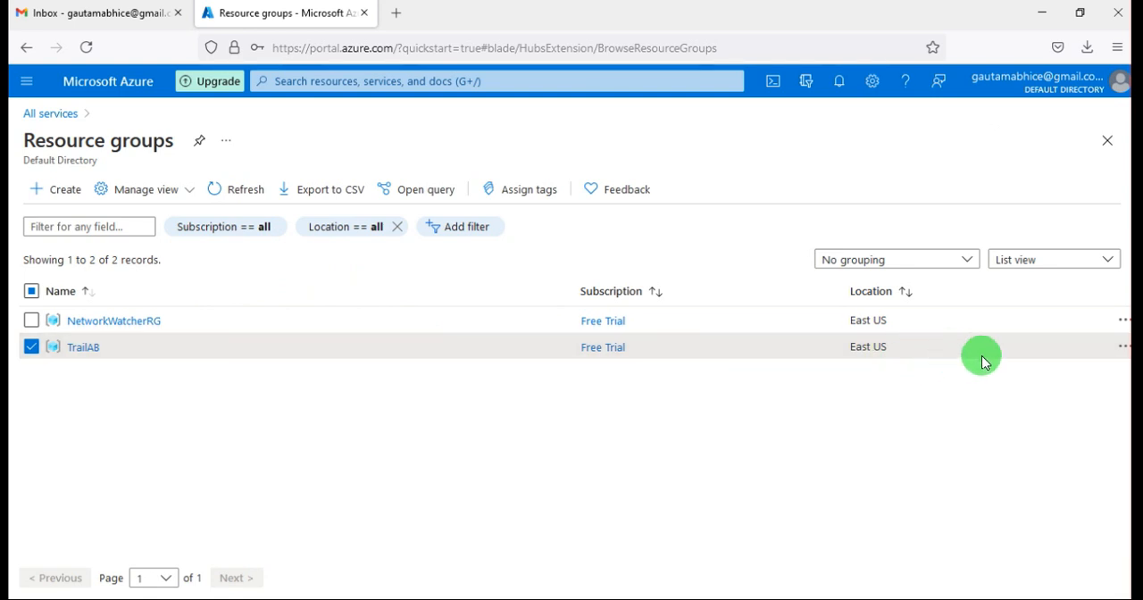
{"action": "left_click", "coordinate": [1122, 348]}
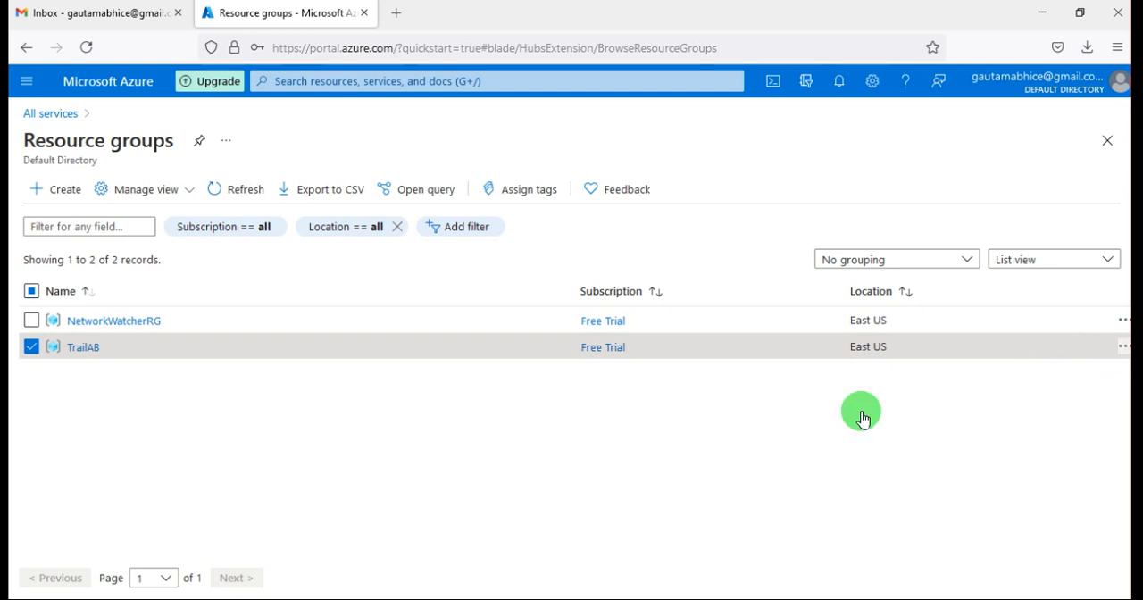
{"action": "left_click", "coordinate": [540, 434]}
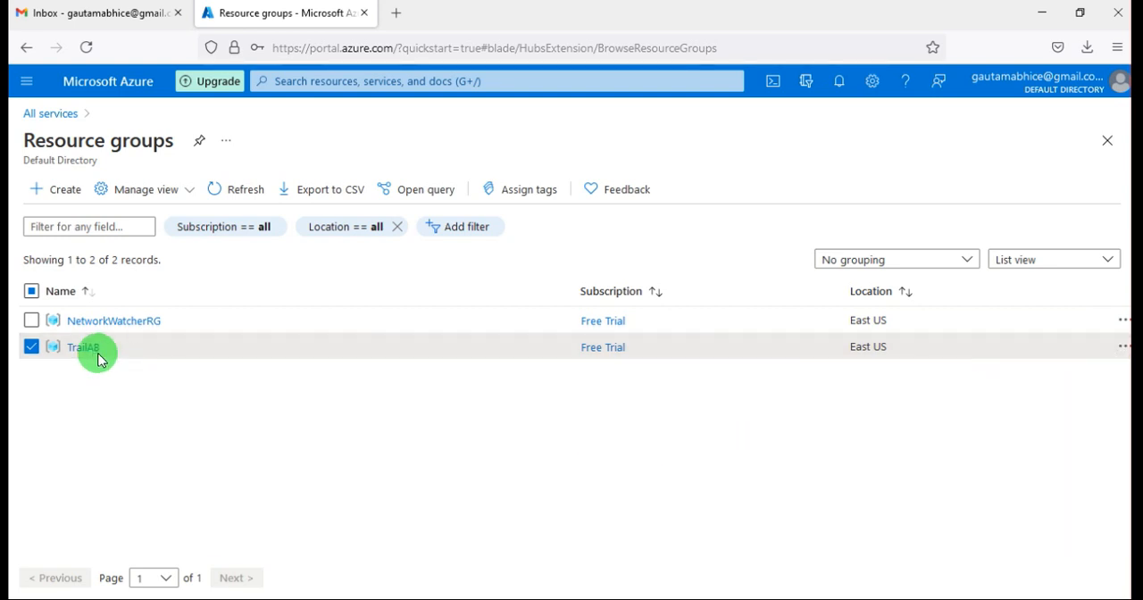
{"action": "left_click", "coordinate": [83, 348]}
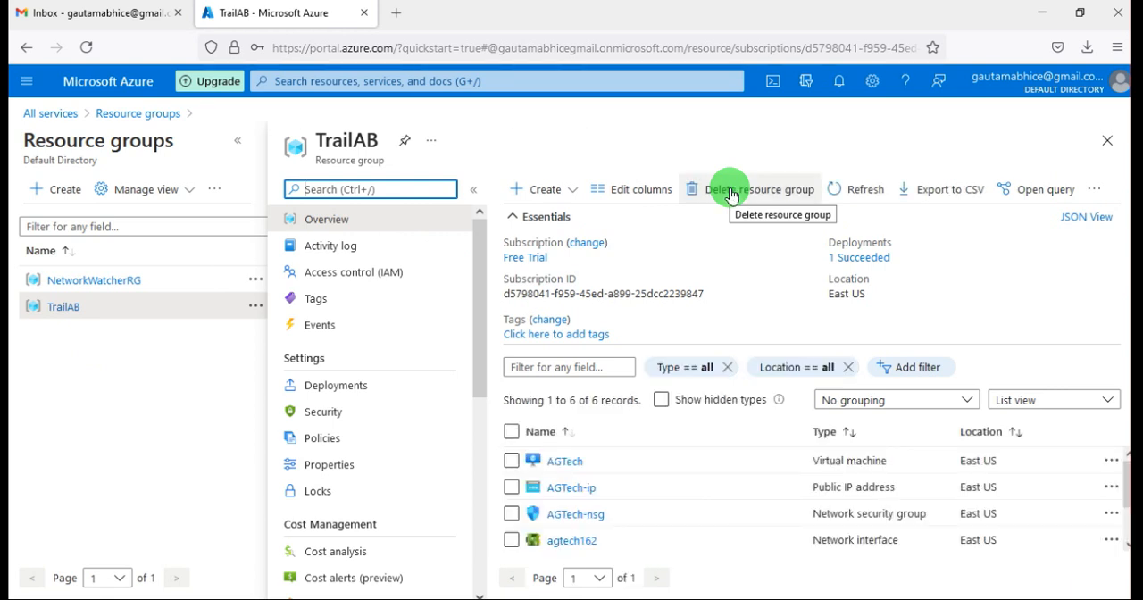
Delete the TrailAB resource group with all its resources, confirming with its name, and check the deletion's progress in the notifications.
{"action": "left_click", "coordinate": [731, 194]}
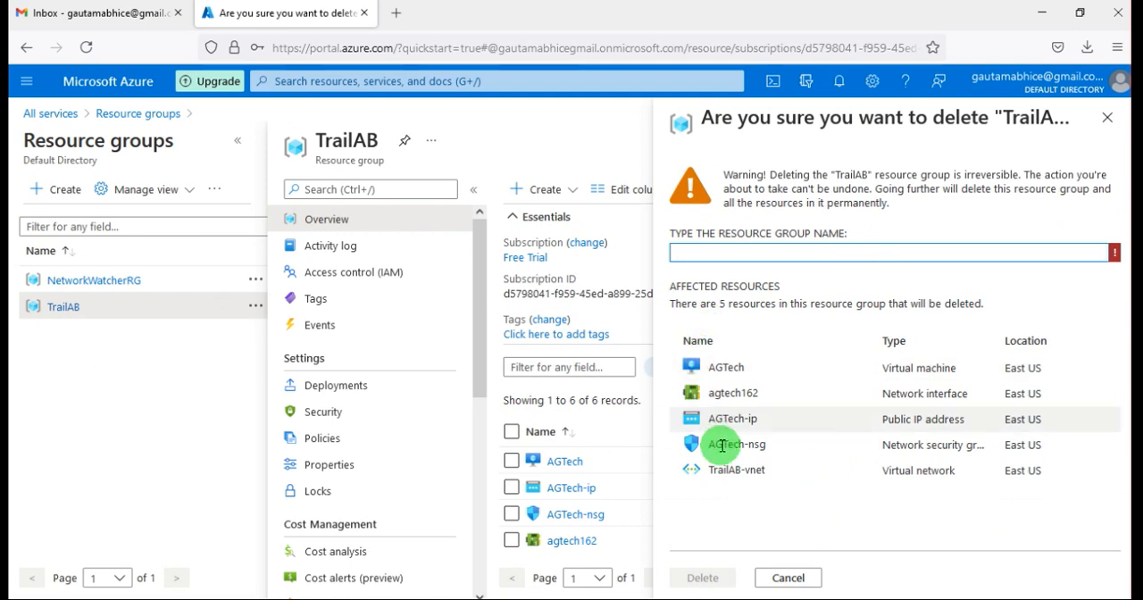
{"action": "left_click", "coordinate": [701, 253]}
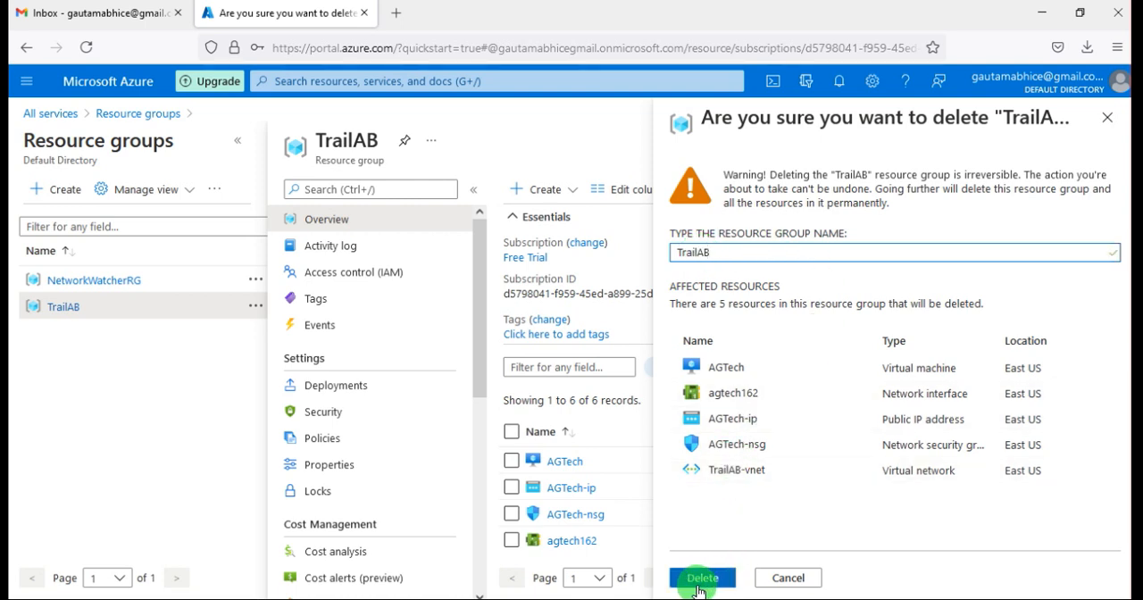
{"action": "left_click", "coordinate": [701, 578]}
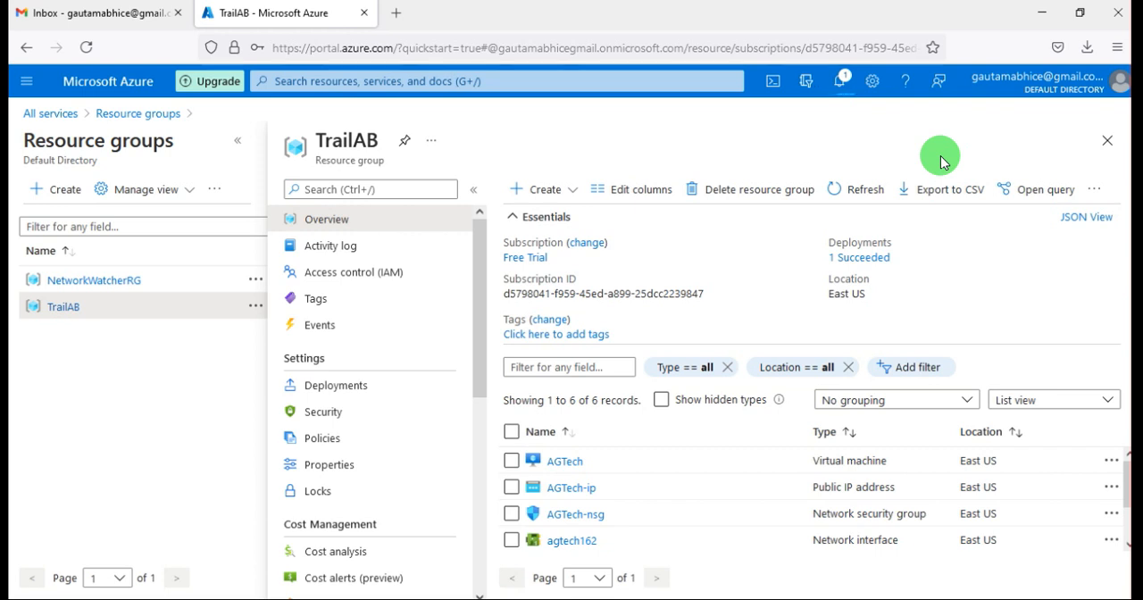
{"action": "left_click", "coordinate": [840, 83]}
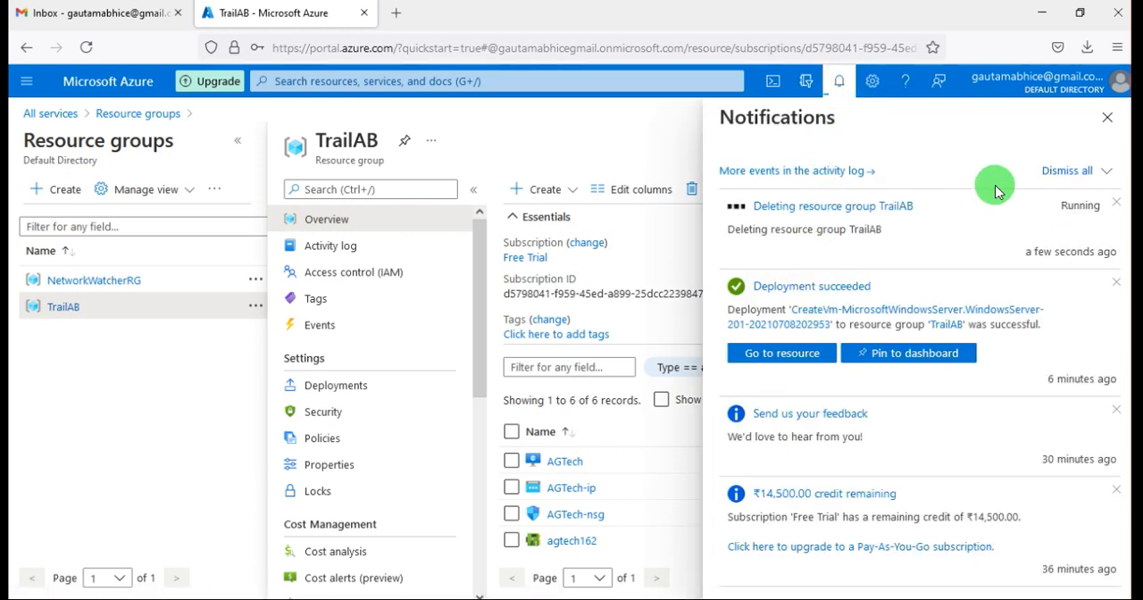